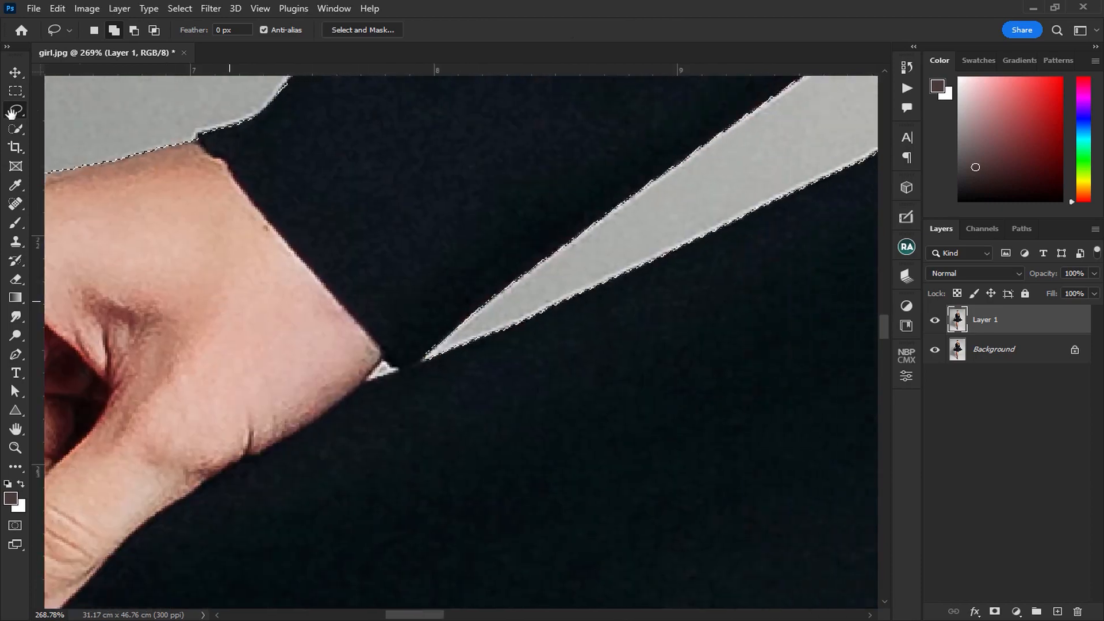
# Subtract the leftover background slivers beside the wrist and at the ends of the waist gap from the selection with the Polygonal Lasso
pyautogui.click(86, 140)
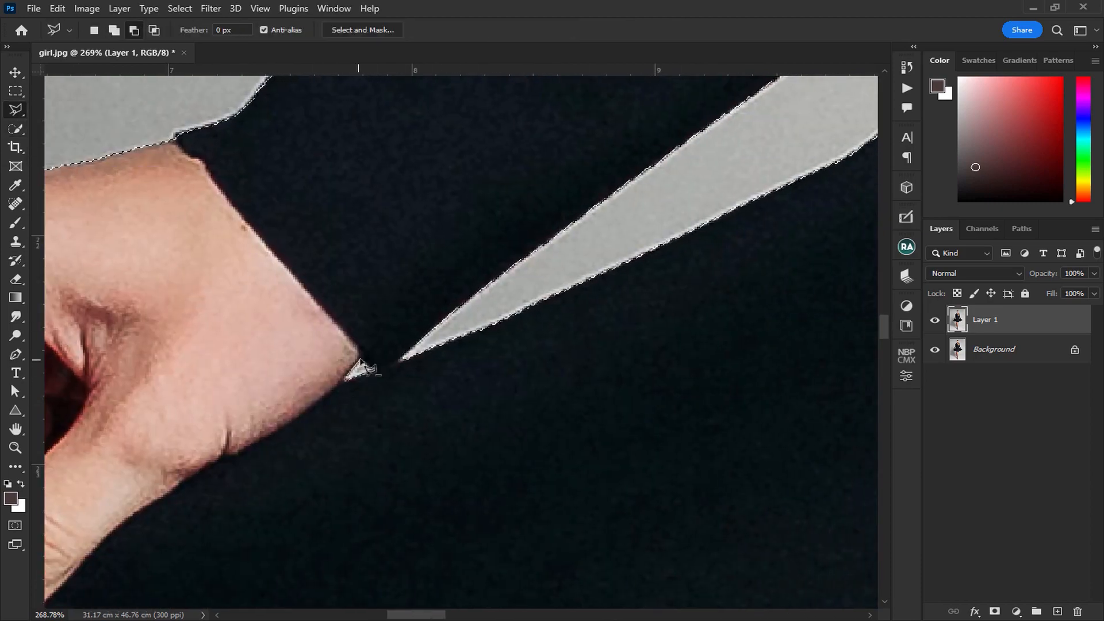
pyautogui.scroll(-6, 379, 373)
pyautogui.hscroll(5, 474, 427)
pyautogui.scroll(3, 475, 427)
pyautogui.scroll(1, 489, 423)
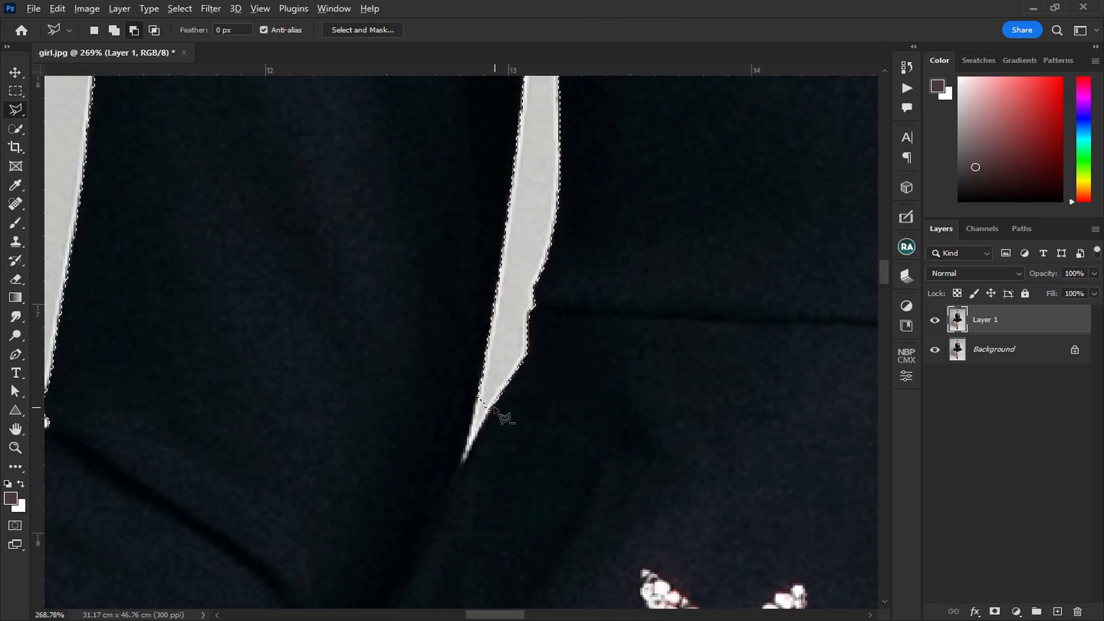
pyautogui.scroll(5, 551, 249)
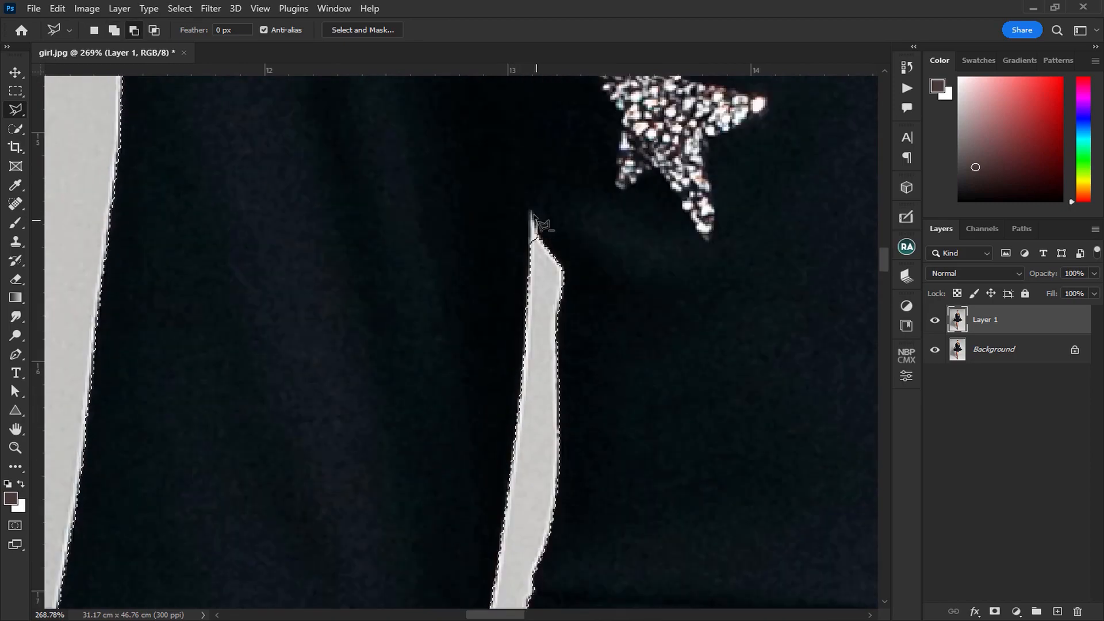
pyautogui.scroll(-1, 553, 251)
pyautogui.hscroll(8, 467, 285)
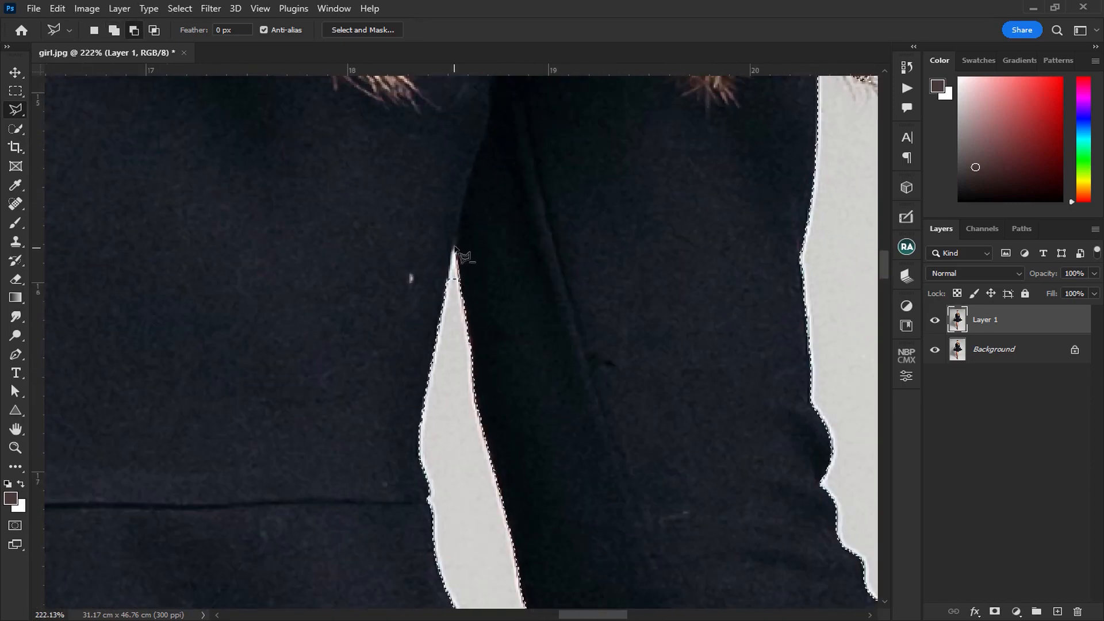
# Subtract the tips of the background gap between the other arm and the dress from the selection, up to the wrist
pyautogui.scroll(-2, 431, 256)
pyautogui.hscroll(8, 505, 361)
pyautogui.scroll(-3, 505, 361)
pyautogui.scroll(2, 506, 368)
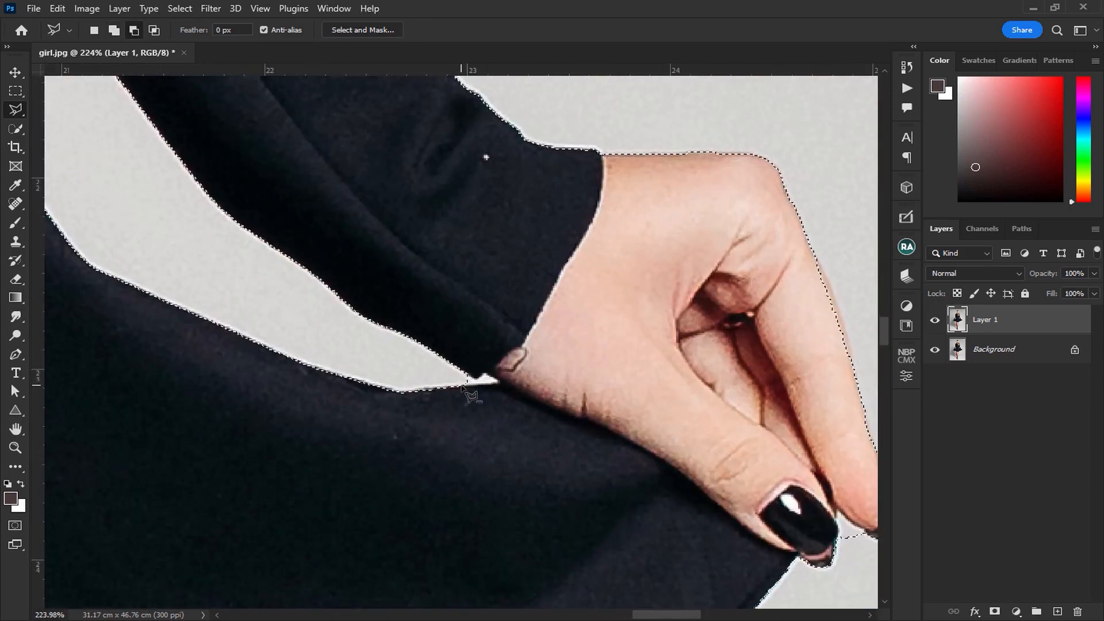
pyautogui.scroll(2, 520, 414)
pyautogui.click(470, 398)
pyautogui.click(513, 396)
pyautogui.click(493, 382)
pyautogui.click(482, 389)
pyautogui.click(459, 380)
pyautogui.click(440, 388)
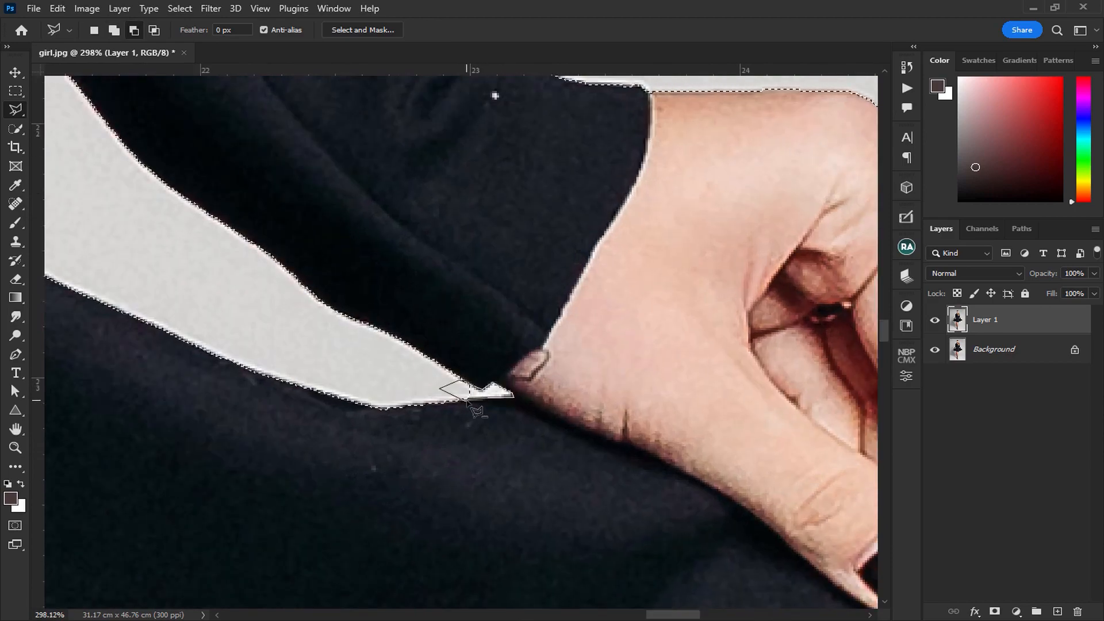
# Subtract the small patch of background by the fingertips of the same hand from the selection
pyautogui.scroll(-1, 469, 409)
pyautogui.hscroll(8, 474, 413)
pyautogui.scroll(-3, 480, 407)
pyautogui.click(453, 385)
pyautogui.click(437, 370)
pyautogui.click(440, 397)
pyautogui.click(456, 438)
pyautogui.click(471, 398)
# Add the missed outer edge of the index finger to the selection with the freehand Lasso in add mode
pyautogui.scroll(5, 471, 380)
pyautogui.hscroll(-1, 471, 379)
pyautogui.click(114, 30)
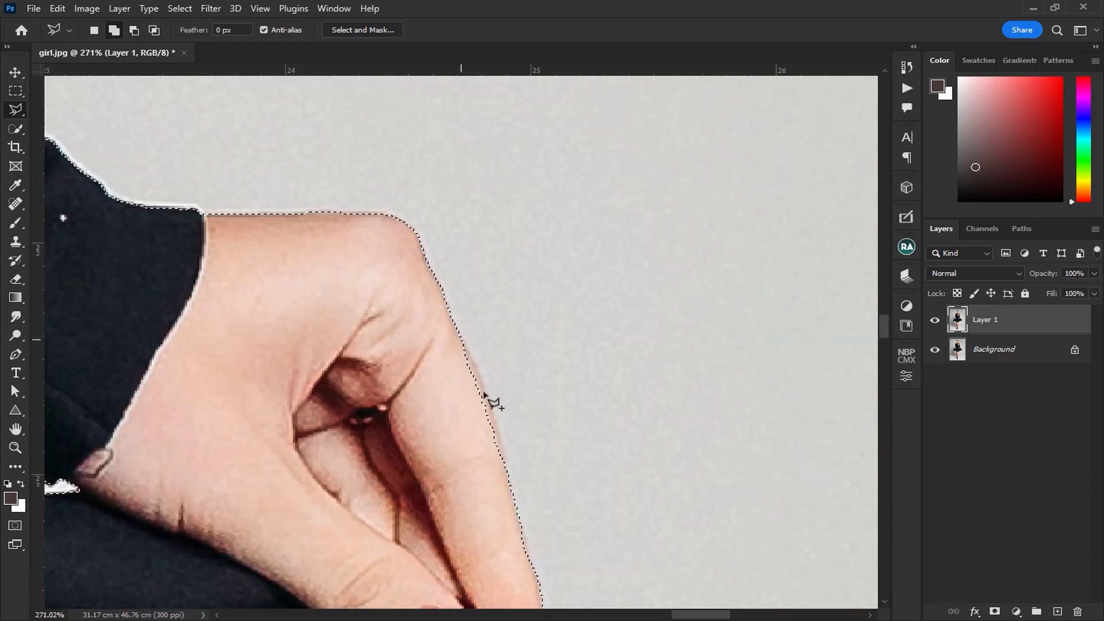
pyautogui.rightClick(15, 110)
pyautogui.click(69, 111)
pyautogui.moveTo(460, 337)
pyautogui.mouseDown()
pyautogui.moveTo(495, 413)
pyautogui.moveTo(435, 340)
pyautogui.mouseUp()
# Add the missed edges of both black shoes and the ankles to the selection with the Lasso
pyautogui.scroll(-10, 435, 340)
pyautogui.scroll(8, 402, 310)
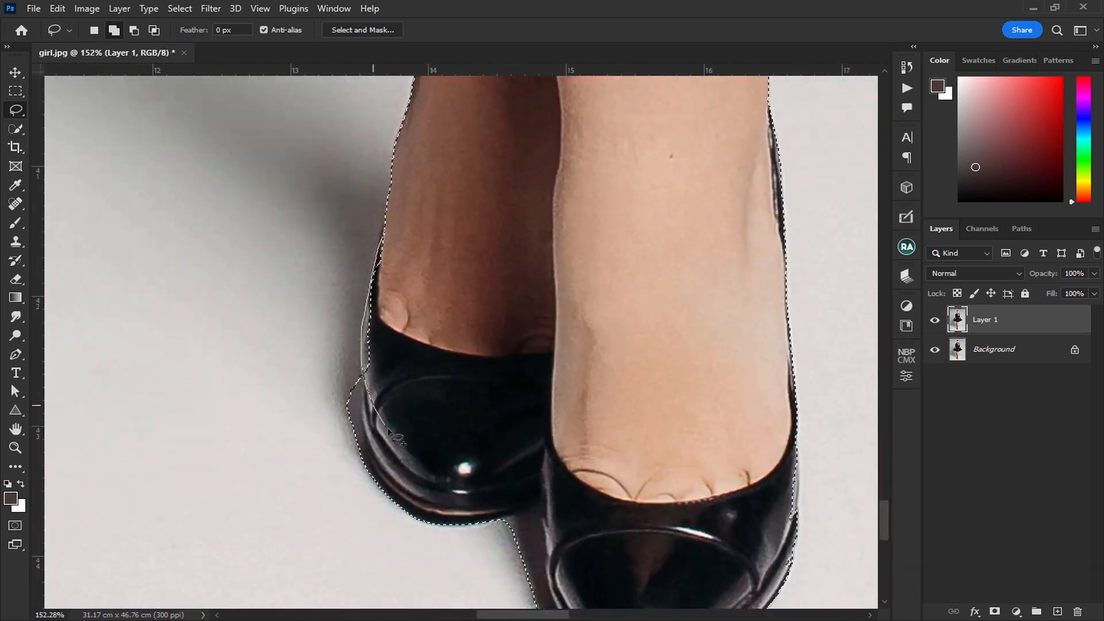
pyautogui.scroll(2, 374, 356)
pyautogui.moveTo(334, 348)
pyautogui.mouseDown()
pyautogui.moveTo(297, 470)
pyautogui.moveTo(321, 280)
pyautogui.mouseUp()
pyautogui.moveTo(500, 391); pyautogui.dragTo(397, 345)
pyautogui.scroll(1, 391, 344)
pyautogui.moveTo(659, 433); pyautogui.dragTo(478, 480)
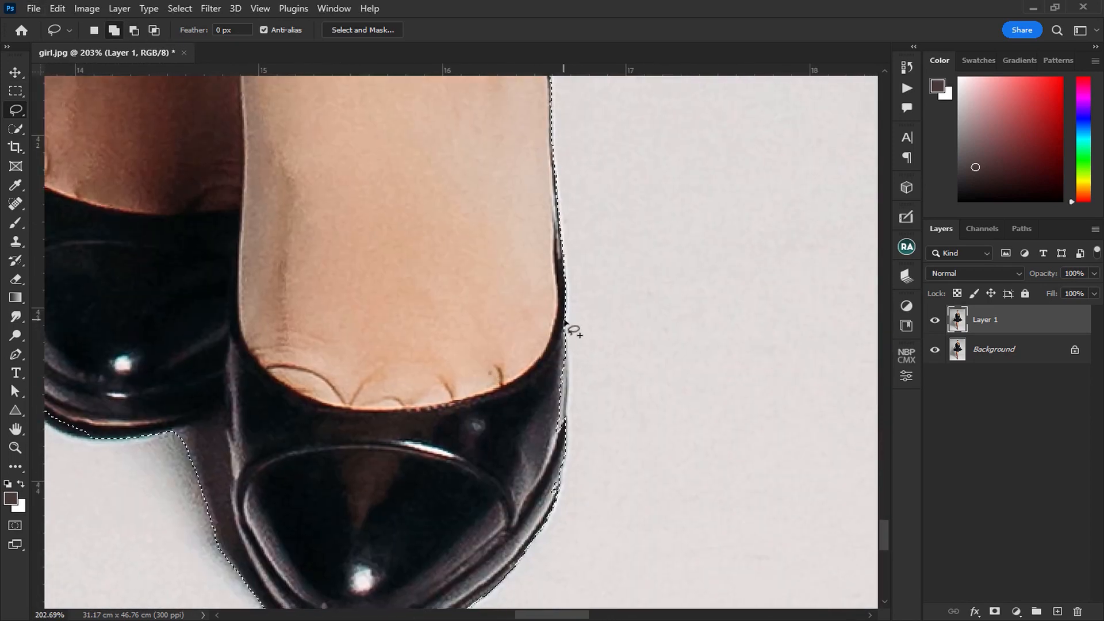
# Open the selection in Select and Mask and paint the masked star on the skirt back in with the Brush tool
pyautogui.scroll(-10, 563, 325)
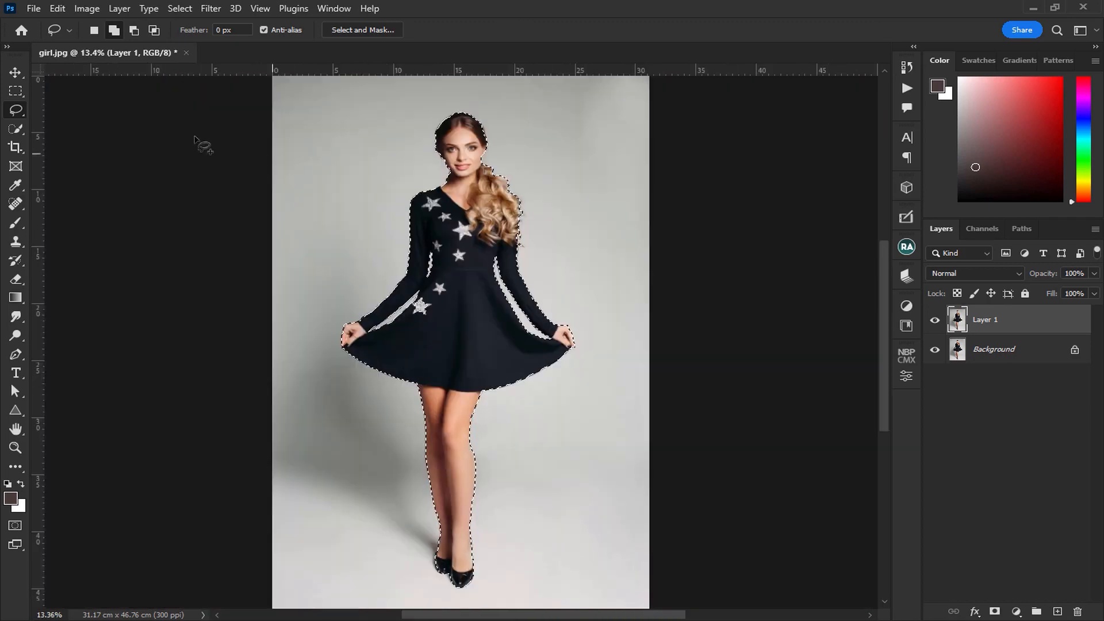
pyautogui.click(15, 128)
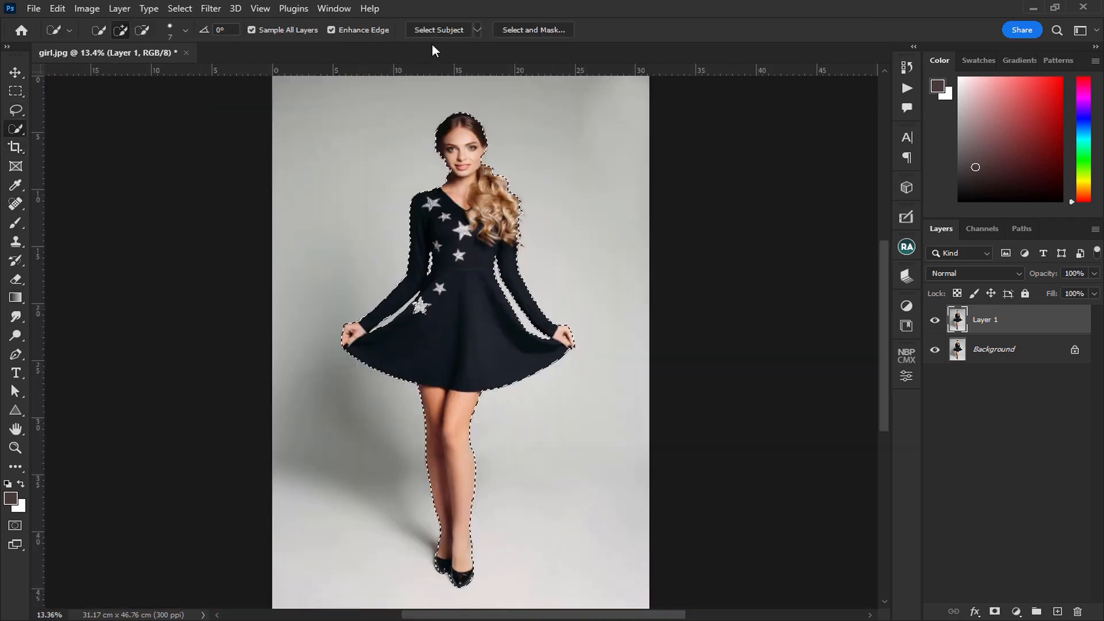
pyautogui.click(498, 29)
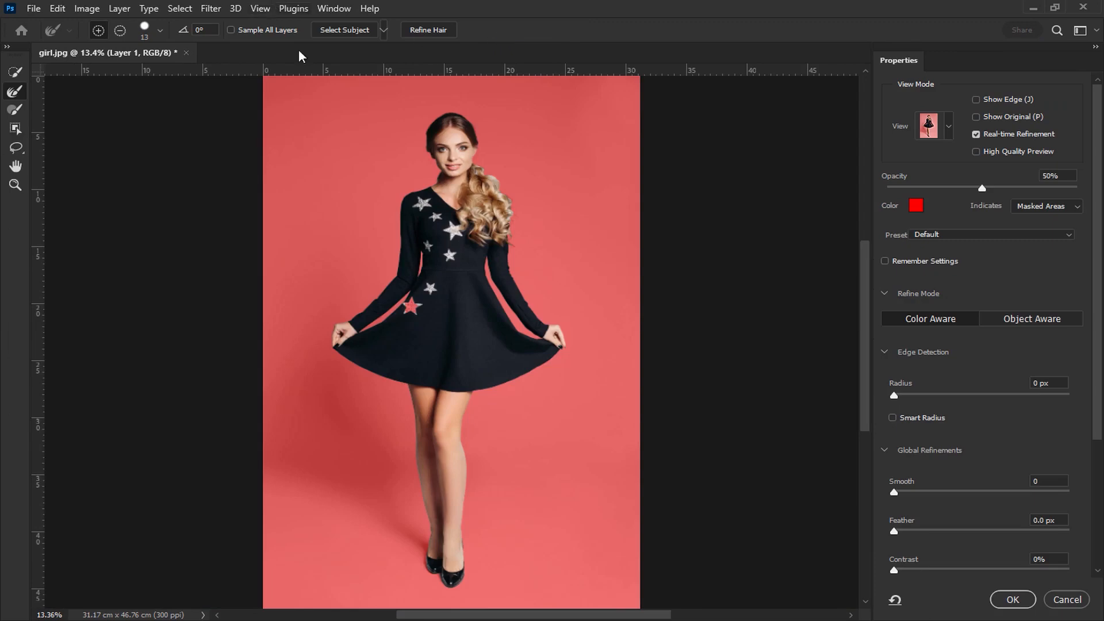
pyautogui.scroll(10, 408, 310)
pyautogui.click(15, 109)
pyautogui.moveTo(462, 197)
pyautogui.mouseDown()
pyautogui.moveTo(370, 266)
pyautogui.moveTo(383, 316)
pyautogui.moveTo(469, 331)
pyautogui.mouseUp()
pyautogui.scroll(-5, 468, 332)
# Brush along the outer curls of the ponytail with the Refine Edge Brush to recover the fine hair strands
pyautogui.click(16, 91)
pyautogui.scroll(5, 503, 423)
pyautogui.moveTo(503, 422)
pyautogui.mouseDown()
pyautogui.moveTo(503, 483)
pyautogui.moveTo(525, 509)
pyautogui.mouseUp()
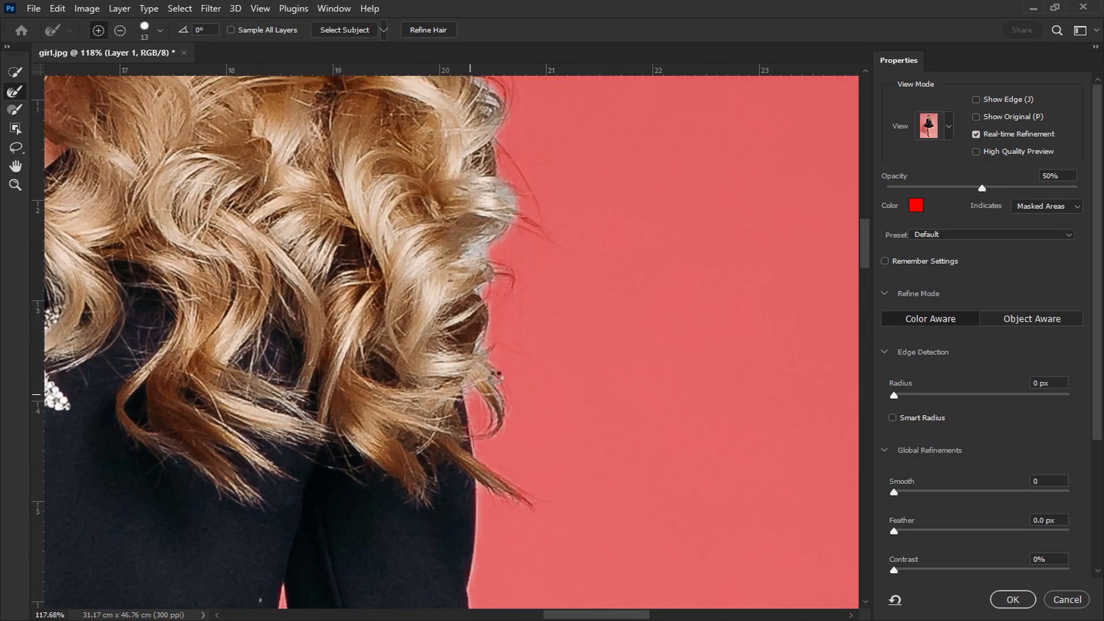
pyautogui.scroll(5, 517, 202)
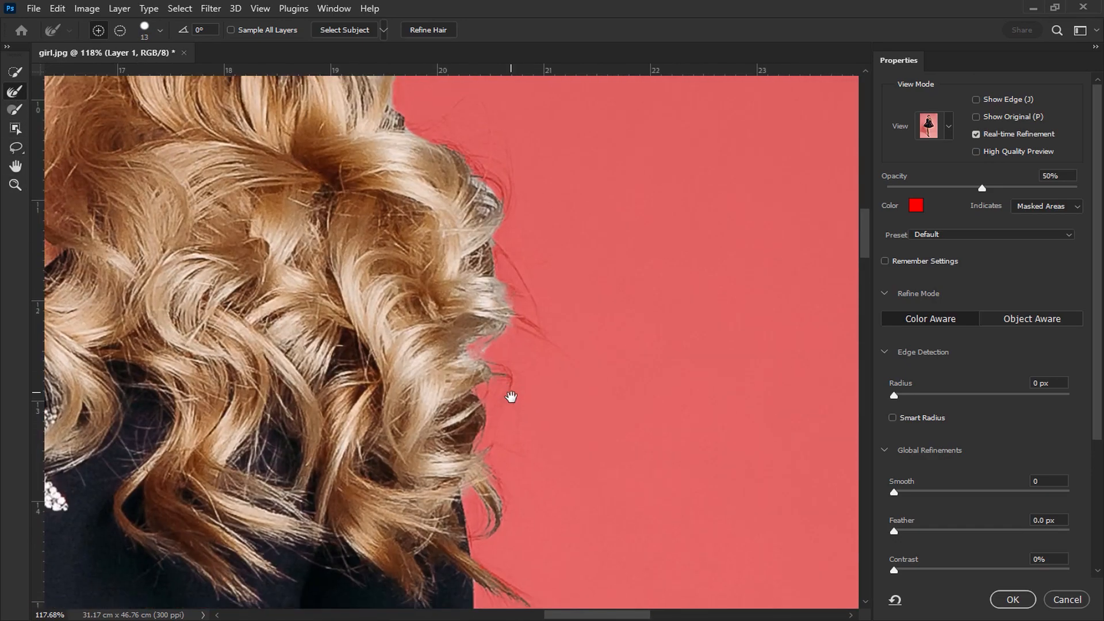
pyautogui.scroll(5, 527, 395)
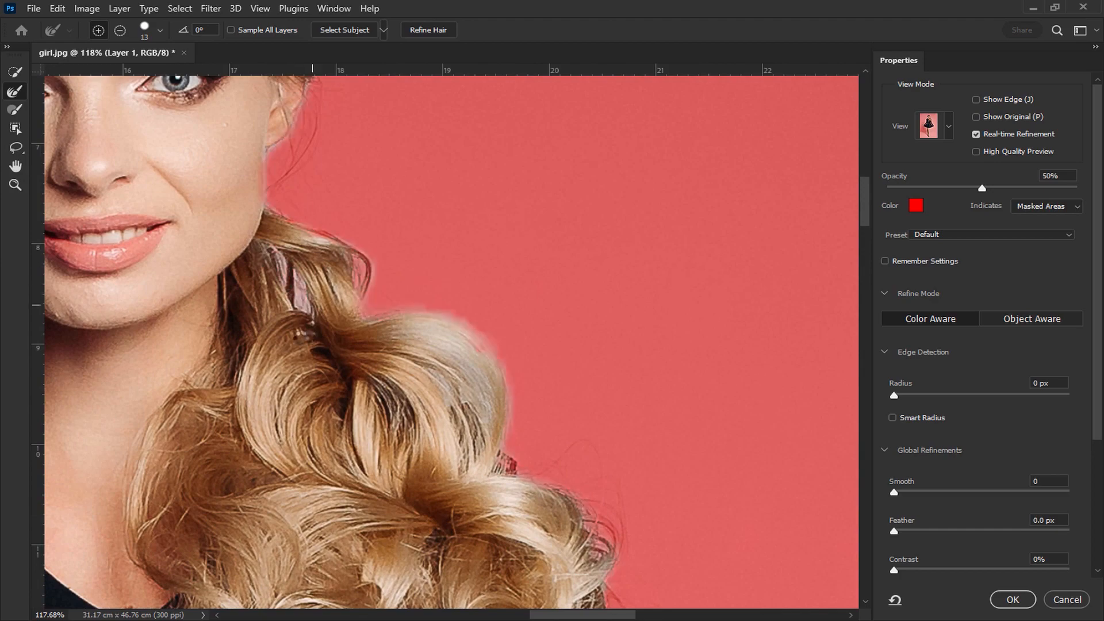
# Refine the hair edges around the head, ears and neck with the Refine Edge Brush
pyautogui.scroll(5, 452, 251)
pyautogui.hscroll(-3, 452, 251)
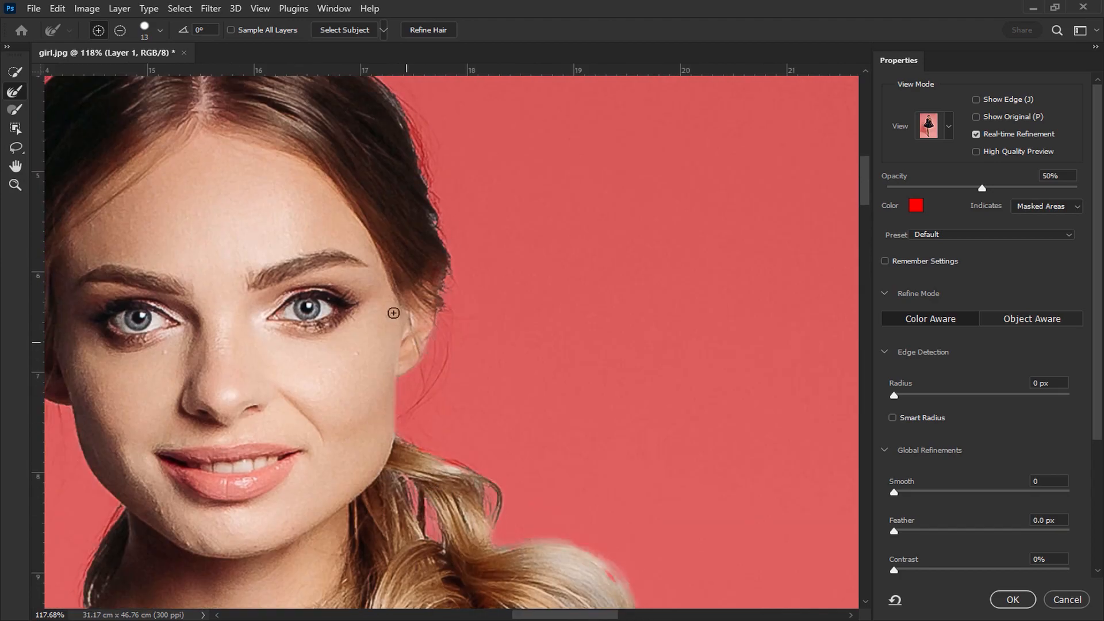
pyautogui.scroll(5, 527, 399)
pyautogui.hscroll(-3, 527, 399)
pyautogui.scroll(-5, 381, 364)
pyautogui.hscroll(-3, 381, 364)
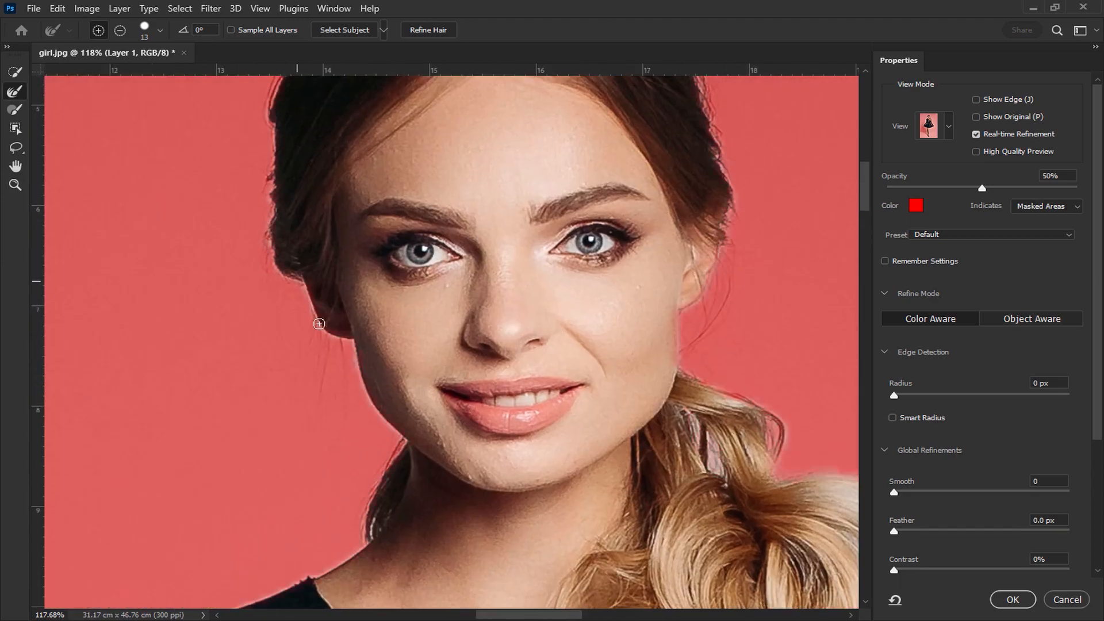
pyautogui.scroll(-2, 350, 338)
pyautogui.scroll(-5, 370, 422)
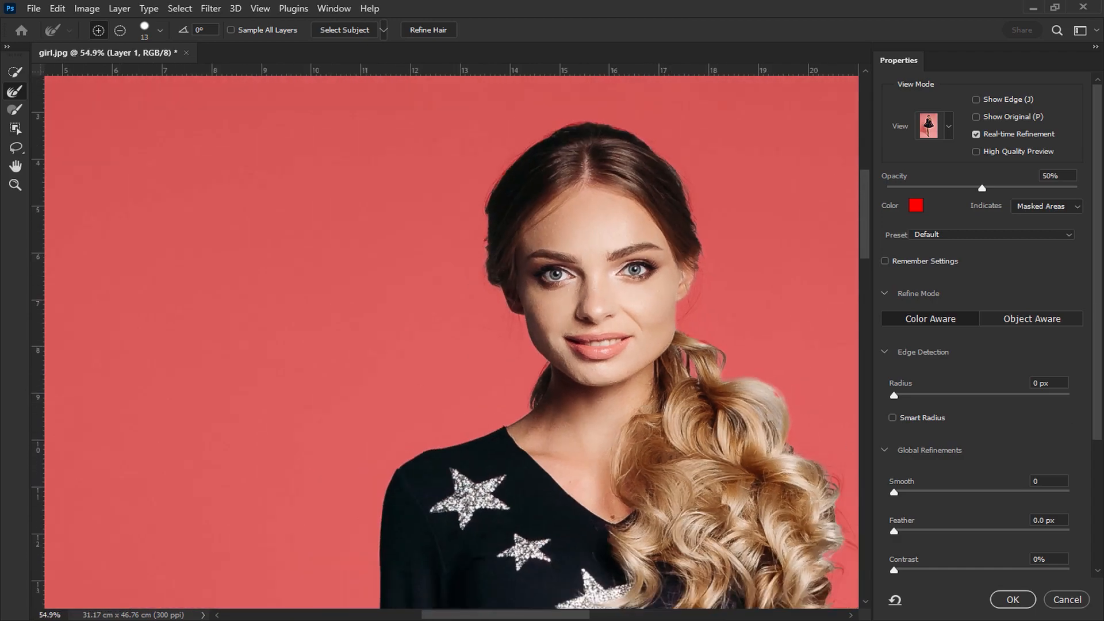
# Output the refined selection to a New Layer with Layer Mask
pyautogui.scroll(-3, 1102, 322)
pyautogui.click(972, 566)
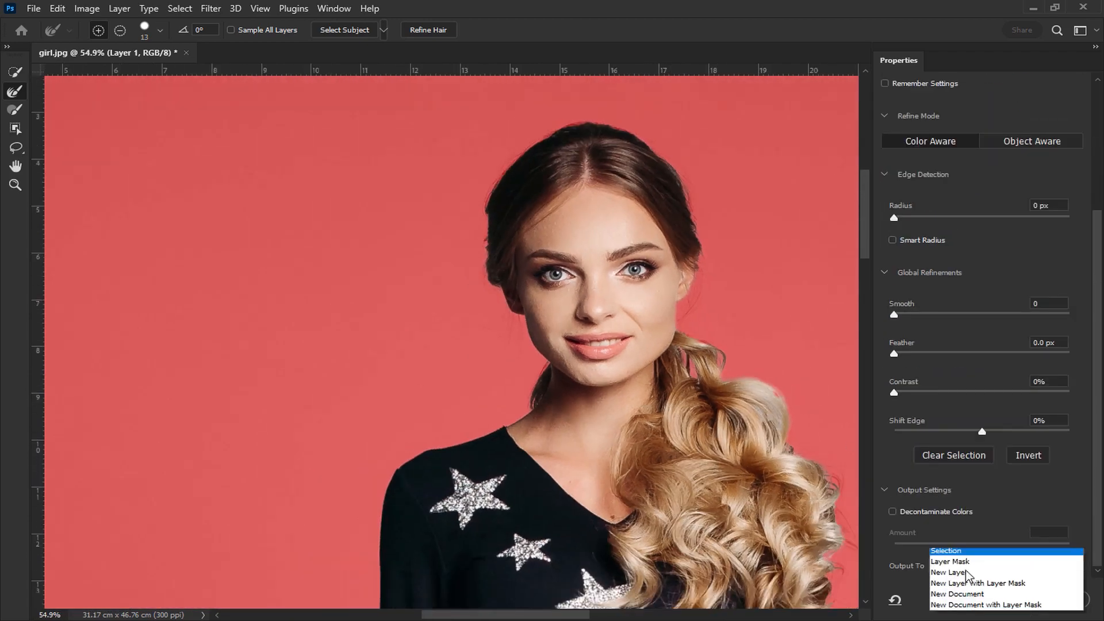
pyautogui.click(966, 584)
pyautogui.press('Return')
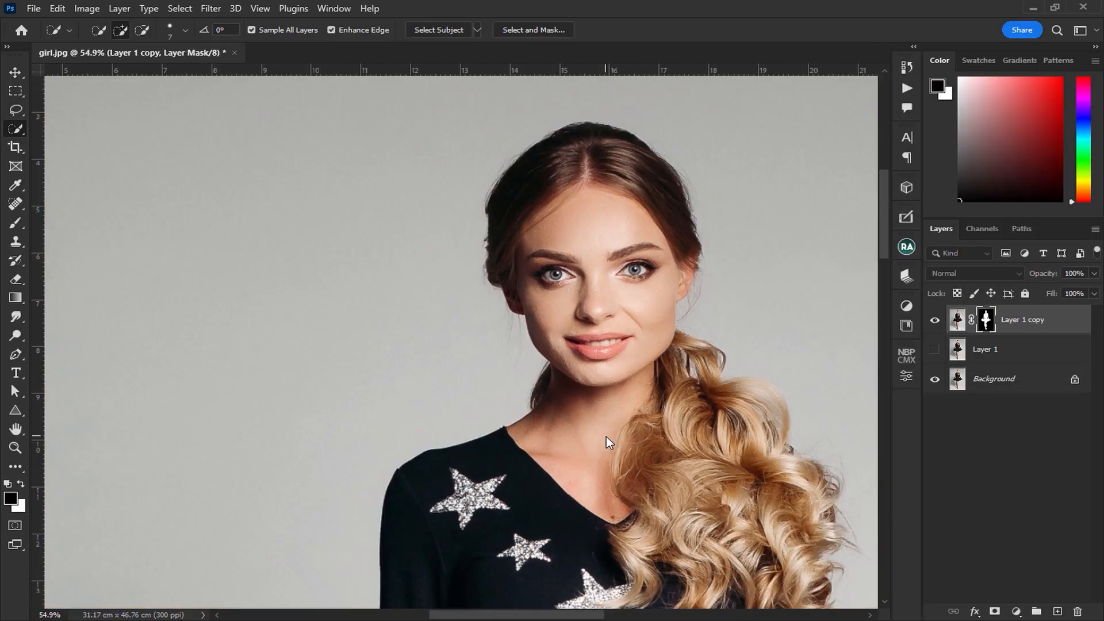
# Make Layer 1 visible again and unlock the Background layer so that it becomes a regular layer
pyautogui.hotkey('ctrl', '0')
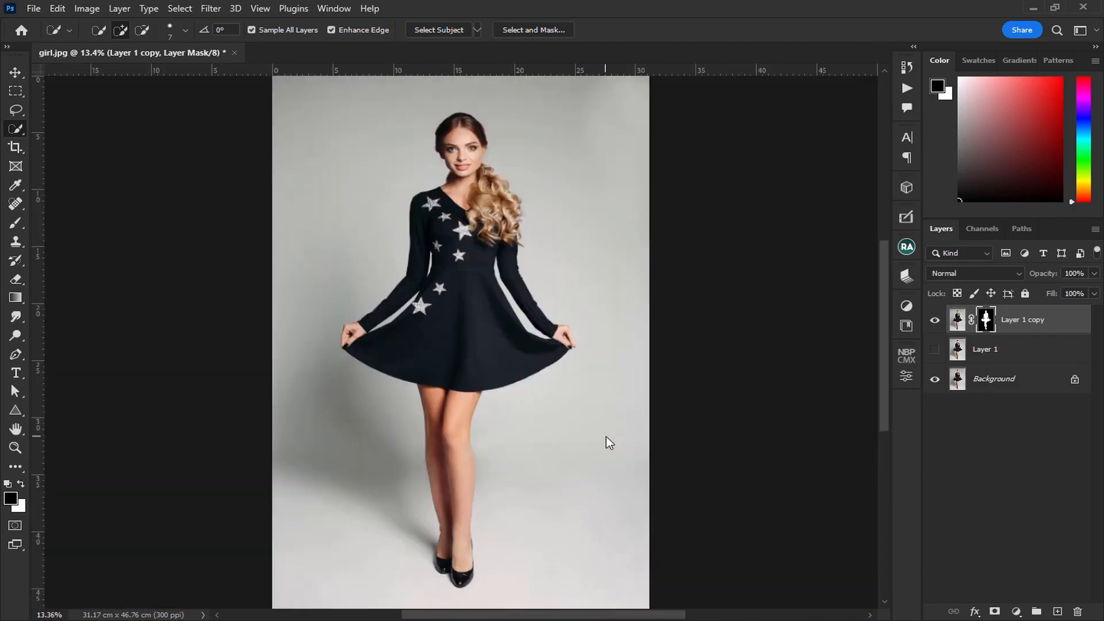
pyautogui.click(14, 74)
pyautogui.click(338, 8)
pyautogui.click(935, 348)
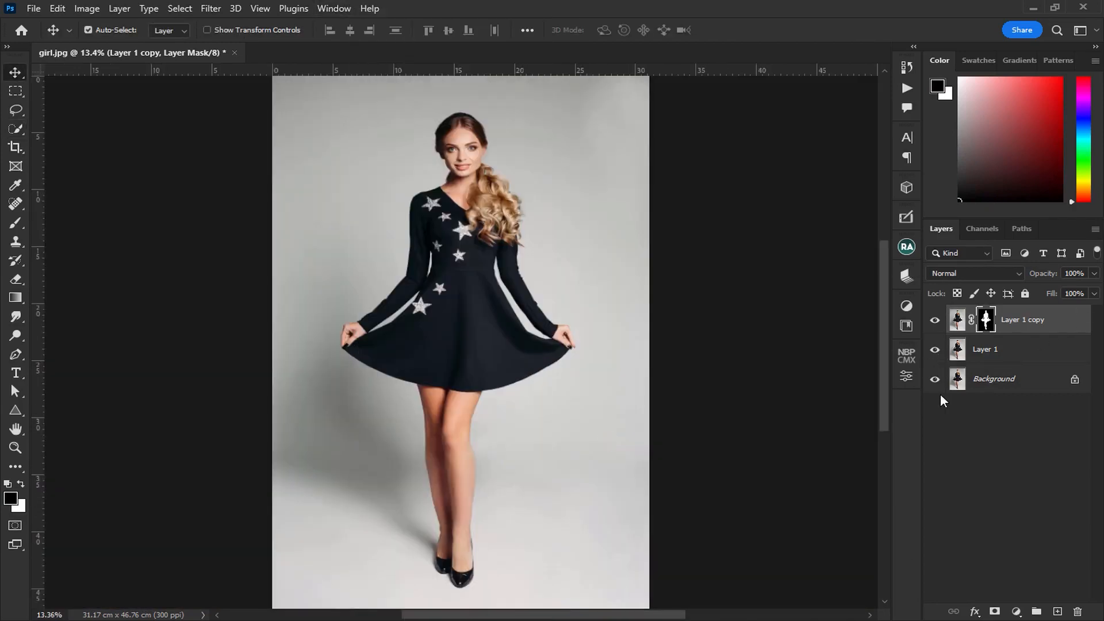
pyautogui.click(935, 379)
pyautogui.click(1030, 360)
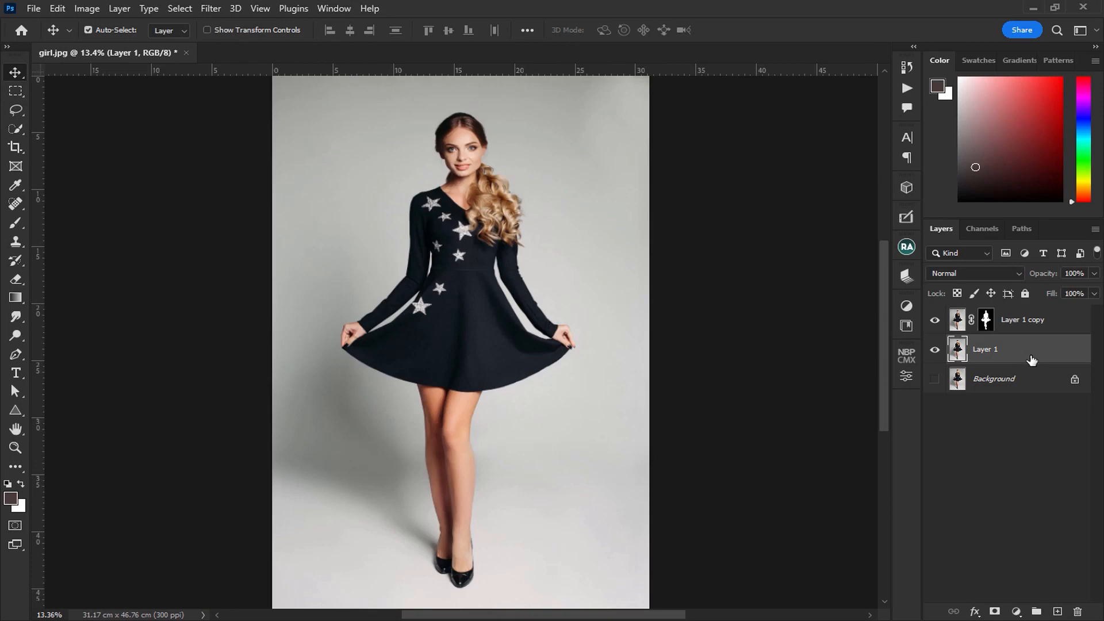
pyautogui.click(1076, 382)
pyautogui.click(1073, 382)
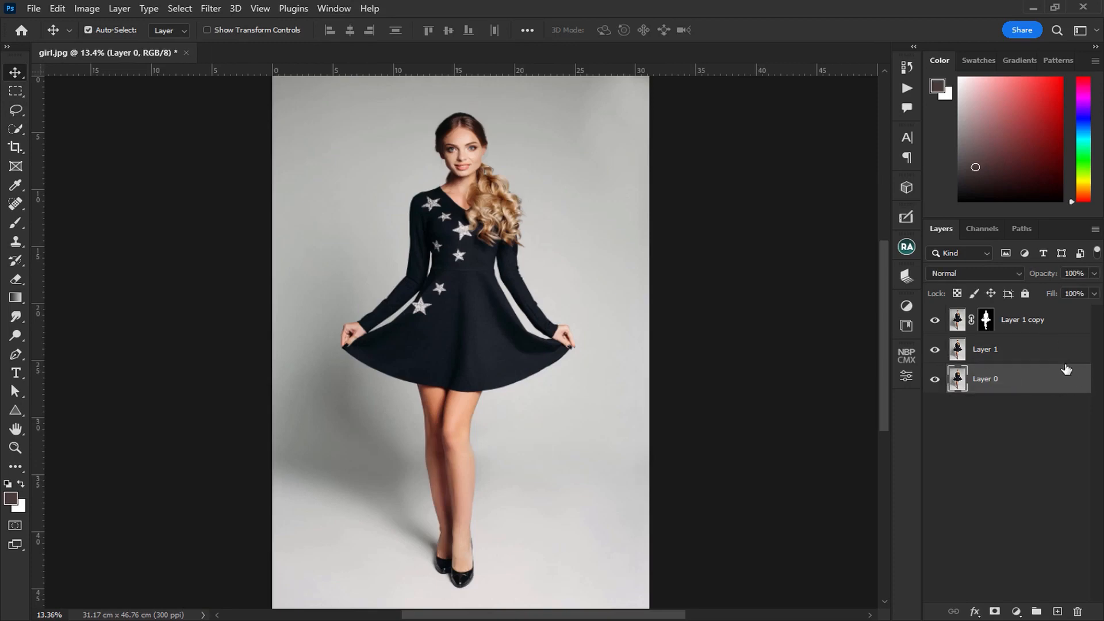
# Flip all three layers horizontally together with Free Transform
pyautogui.keyDown('shift'); pyautogui.click(1059, 331); pyautogui.keyUp('shift')
pyautogui.hotkey('ctrl', 't')
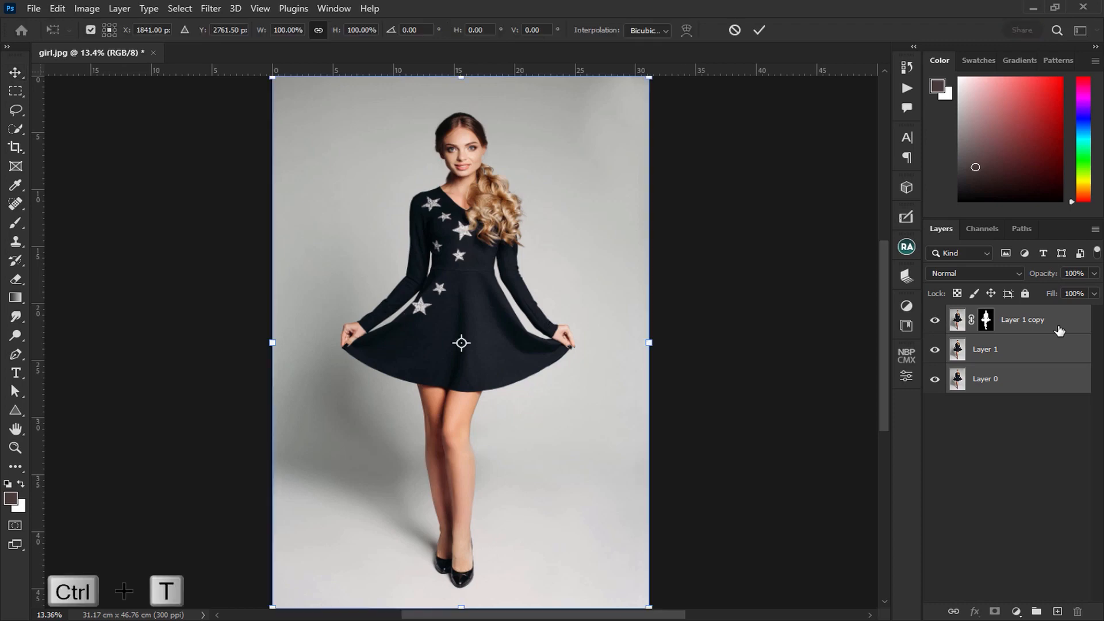
pyautogui.rightClick(316, 288)
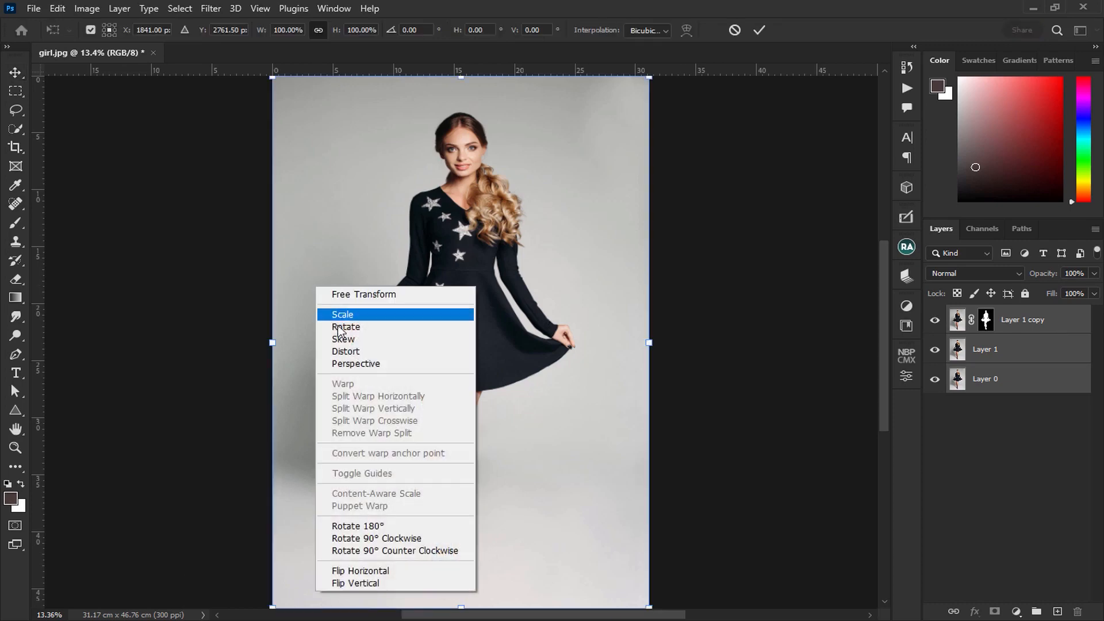
pyautogui.click(350, 570)
pyautogui.click(14, 73)
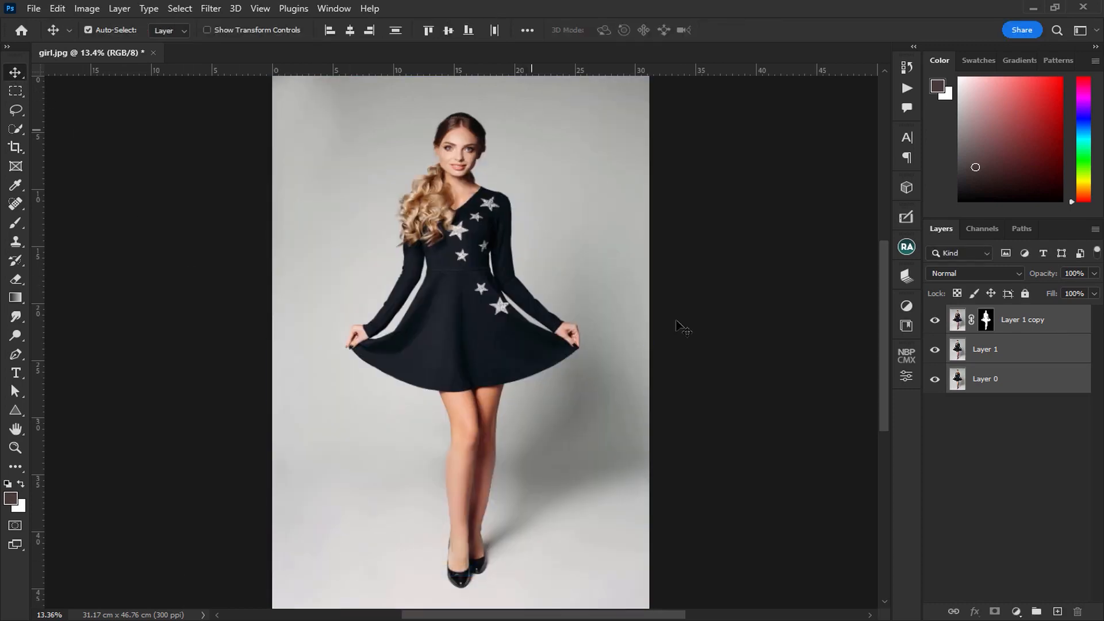
# Lock all attributes of Layer 0
pyautogui.click(1027, 434)
pyautogui.click(1023, 378)
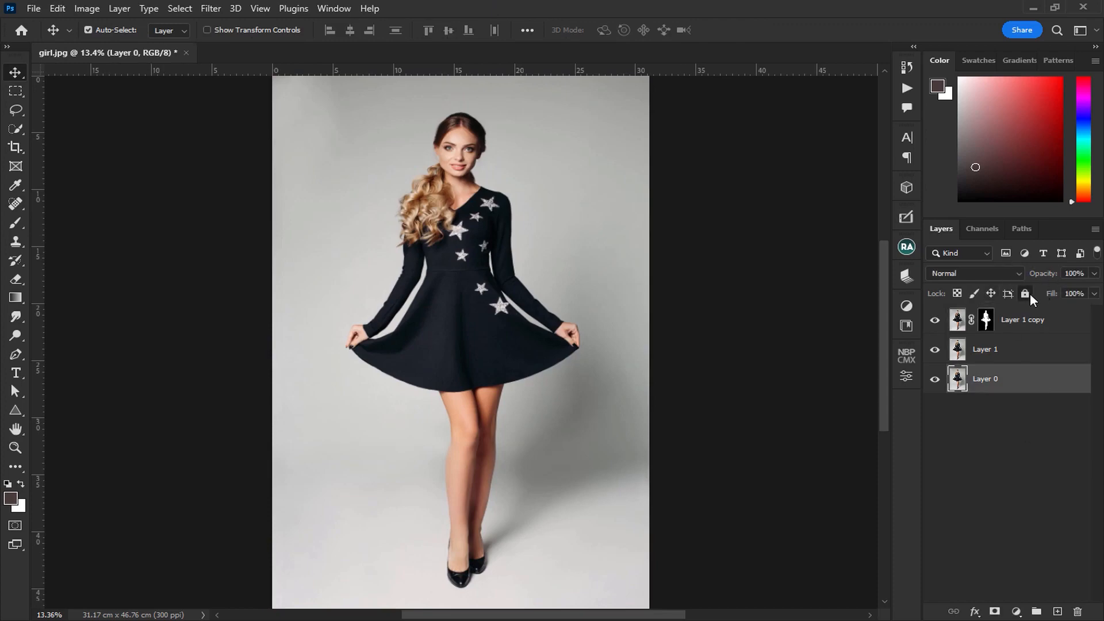
pyautogui.click(1025, 293)
# Put Layer 1 in a new group and name the group "background"
pyautogui.click(999, 484)
pyautogui.click(1037, 356)
pyautogui.hotkey('ctrl', 'g')
pyautogui.doubleClick(997, 345)
pyautogui.write('background')
pyautogui.press('Return')
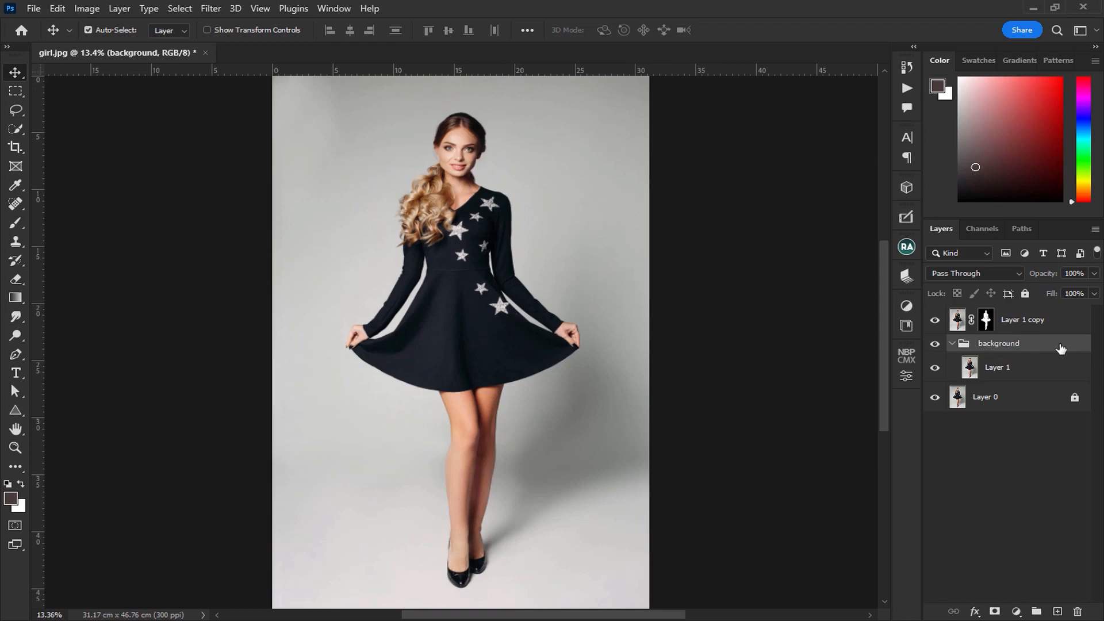
# Put the masked Layer 1 copy in its own group and name the group "girl"
pyautogui.click(1071, 329)
pyautogui.hotkey('ctrl', 'g')
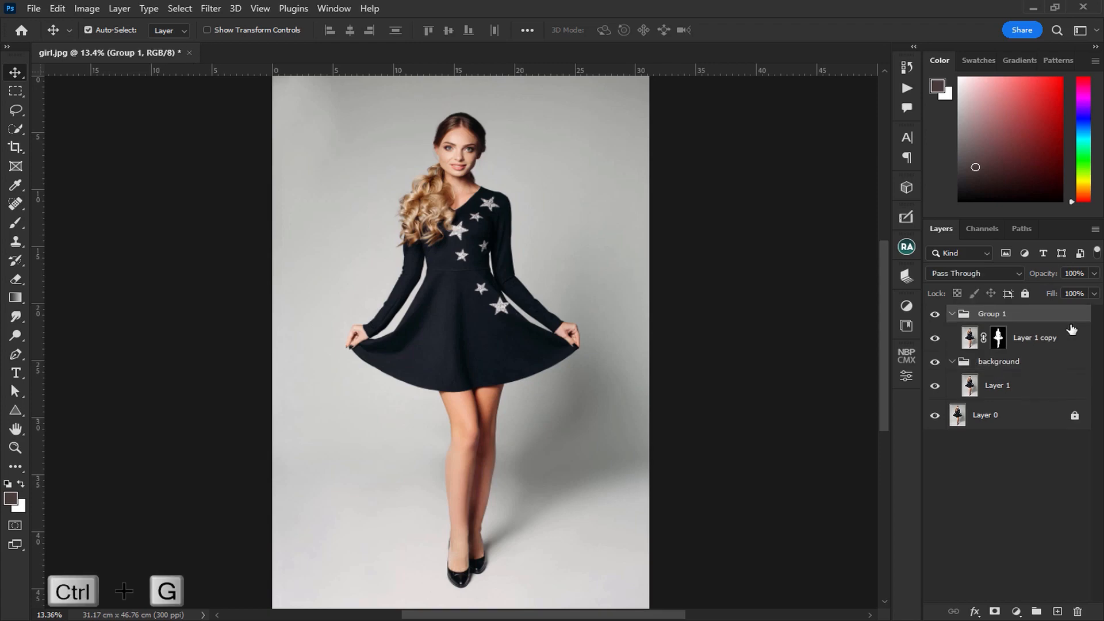
pyautogui.doubleClick(988, 314)
pyautogui.write('girl')
# Add an empty layer above Layer 1 in the background group and choose the Gradient tool with foreground color #473b3b
pyautogui.click(1020, 397)
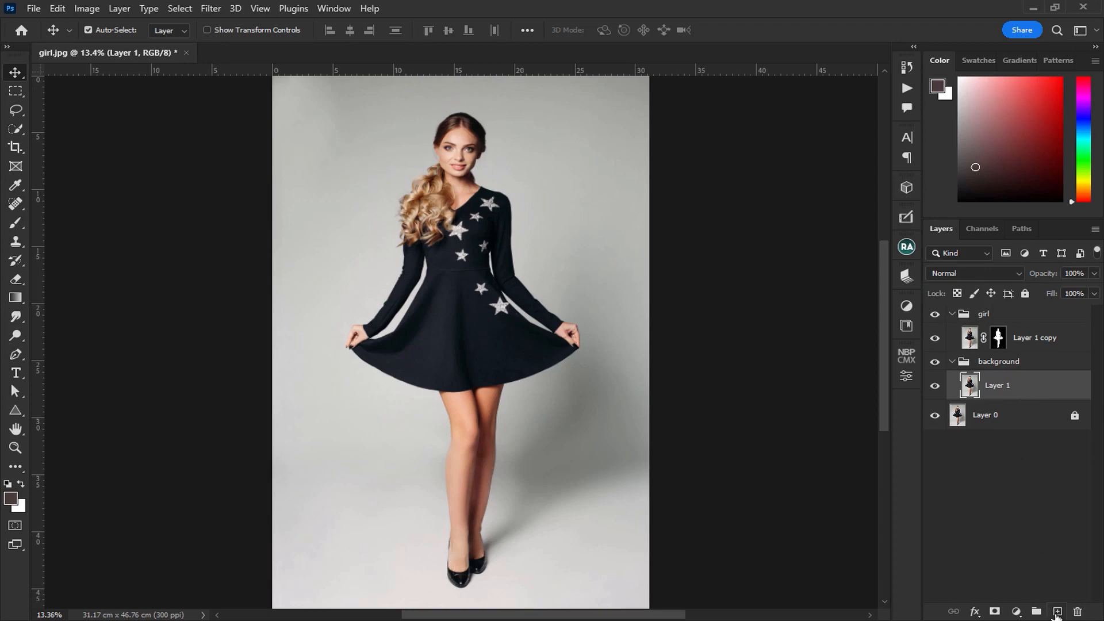
pyautogui.click(1056, 612)
pyautogui.click(16, 300)
pyautogui.click(11, 498)
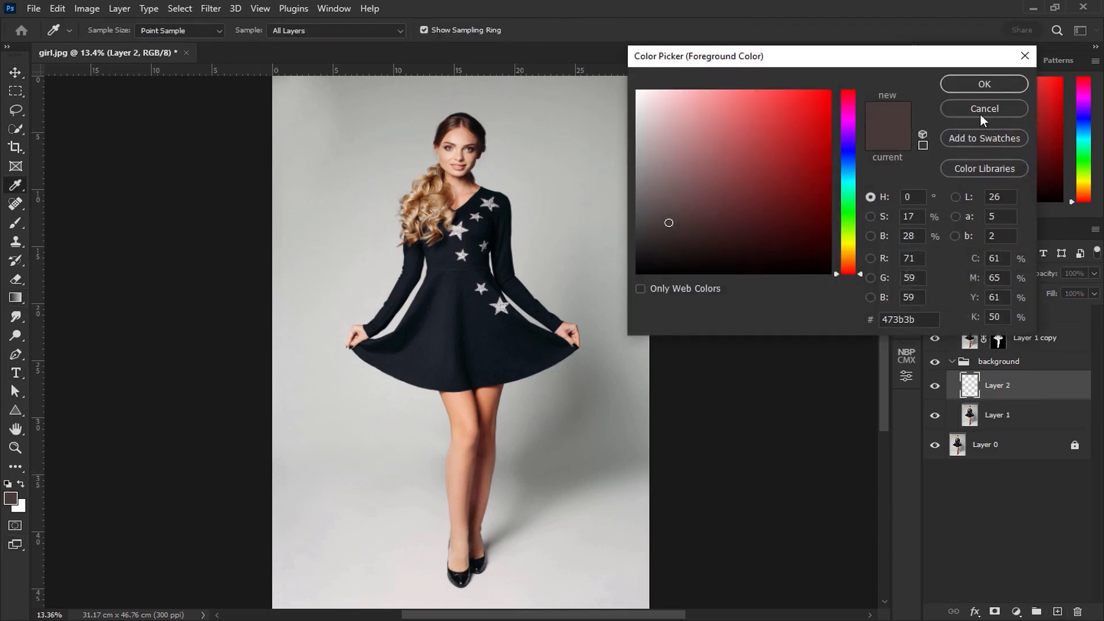
pyautogui.click(1000, 84)
# Set the gradient to the Foreground to Transparent preset
pyautogui.scroll(-1, 431, 169)
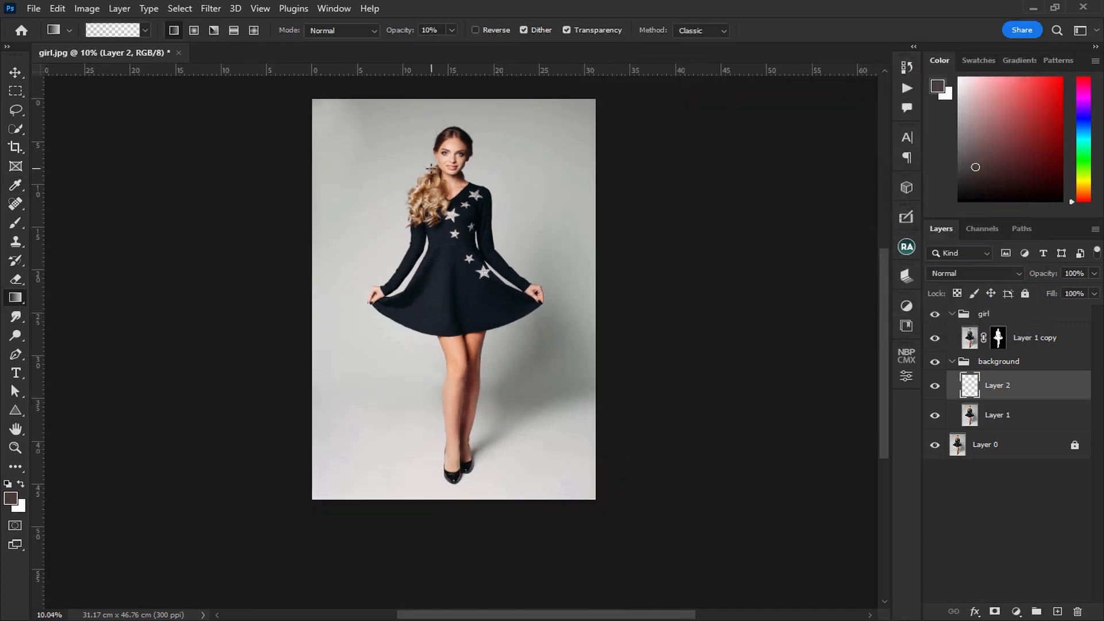
pyautogui.click(110, 34)
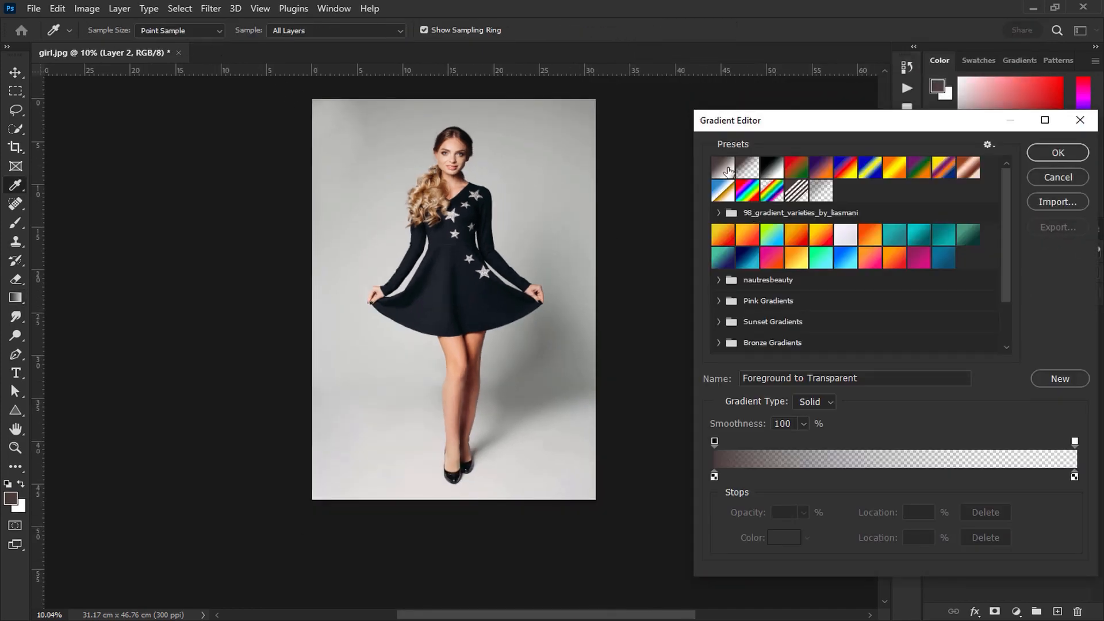
pyautogui.click(748, 168)
pyautogui.click(1057, 153)
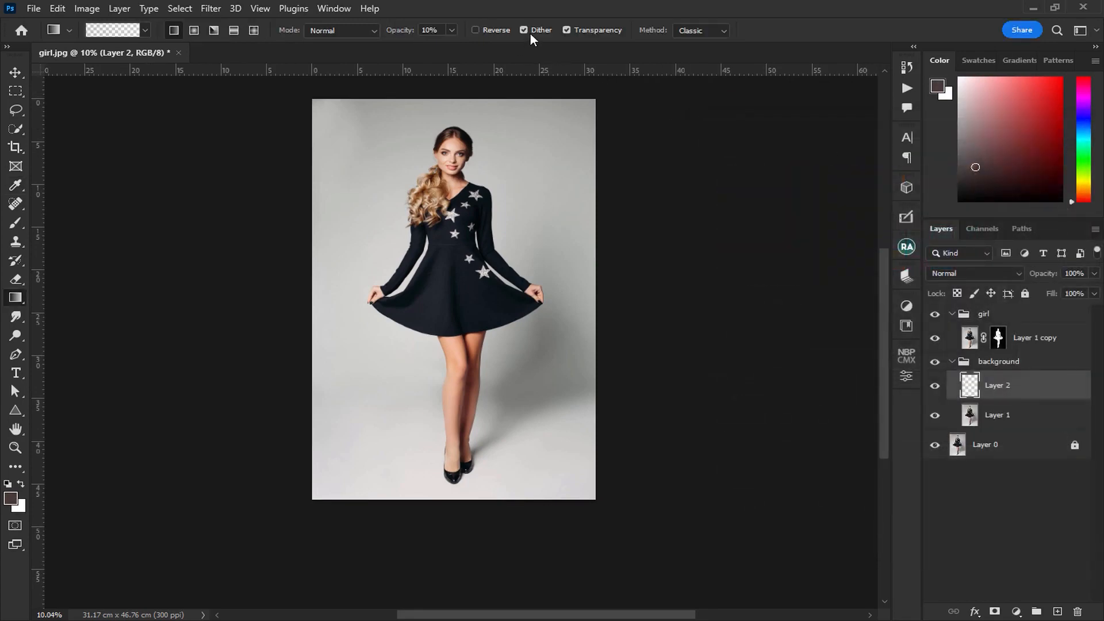
# Set the gradient opacity to 100% and draw a vertical gradient on Layer 2 from the image's top edge to just below its bottom edge
pyautogui.moveTo(453, 100); pyautogui.dragTo(460, 344)
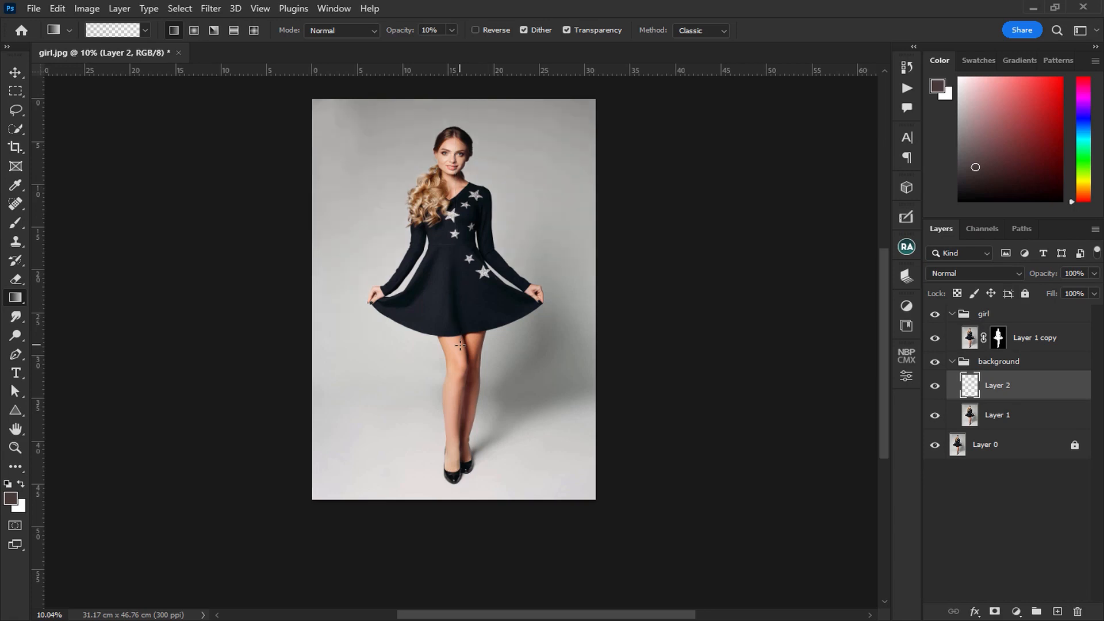
pyautogui.hotkey('ctrl', 'z')
pyautogui.click(451, 30)
pyautogui.moveTo(481, 49); pyautogui.dragTo(550, 56)
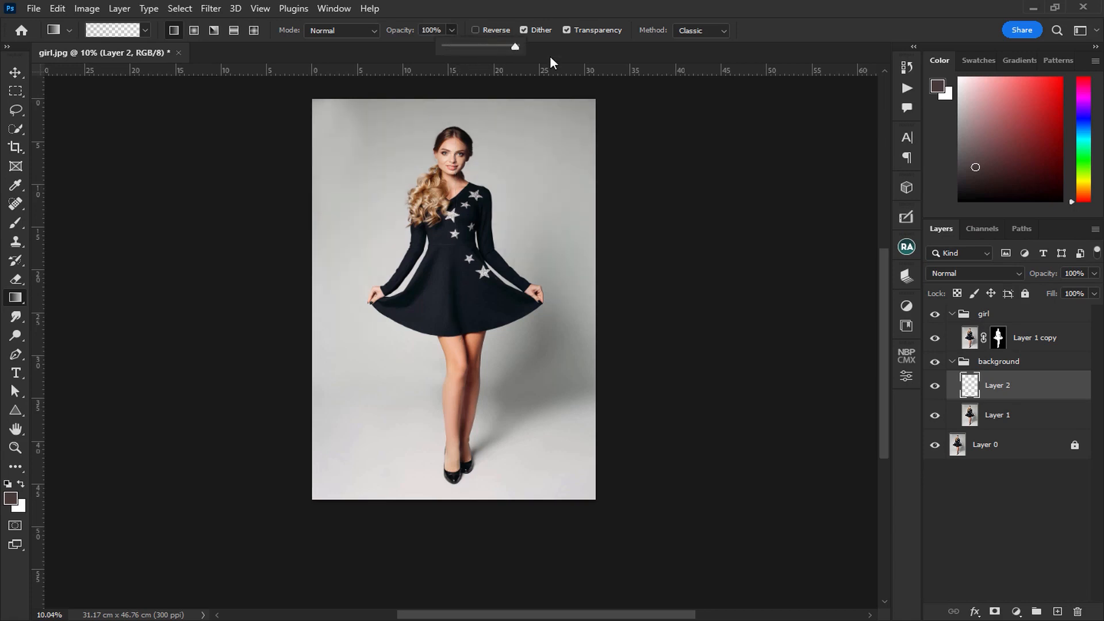
pyautogui.moveTo(450, 100); pyautogui.dragTo(450, 534)
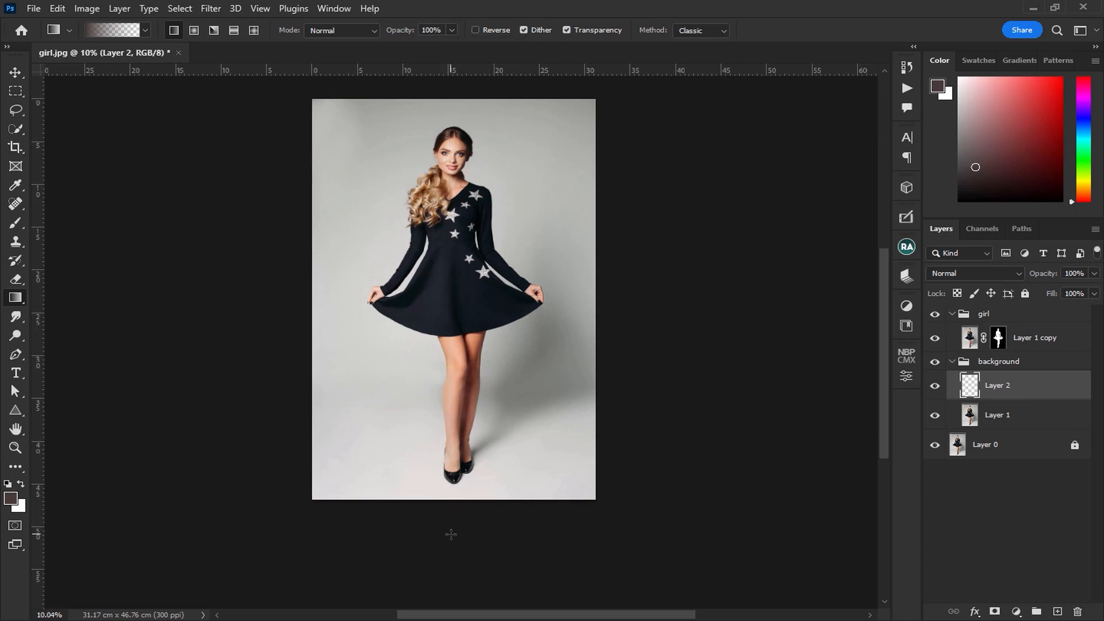
# Set the gradient opacity to 8% and layer faint vertical gradients over Layer 2 to refine the background shading
pyautogui.click(452, 30)
pyautogui.moveTo(454, 45); pyautogui.dragTo(384, 43)
pyautogui.click(503, 16)
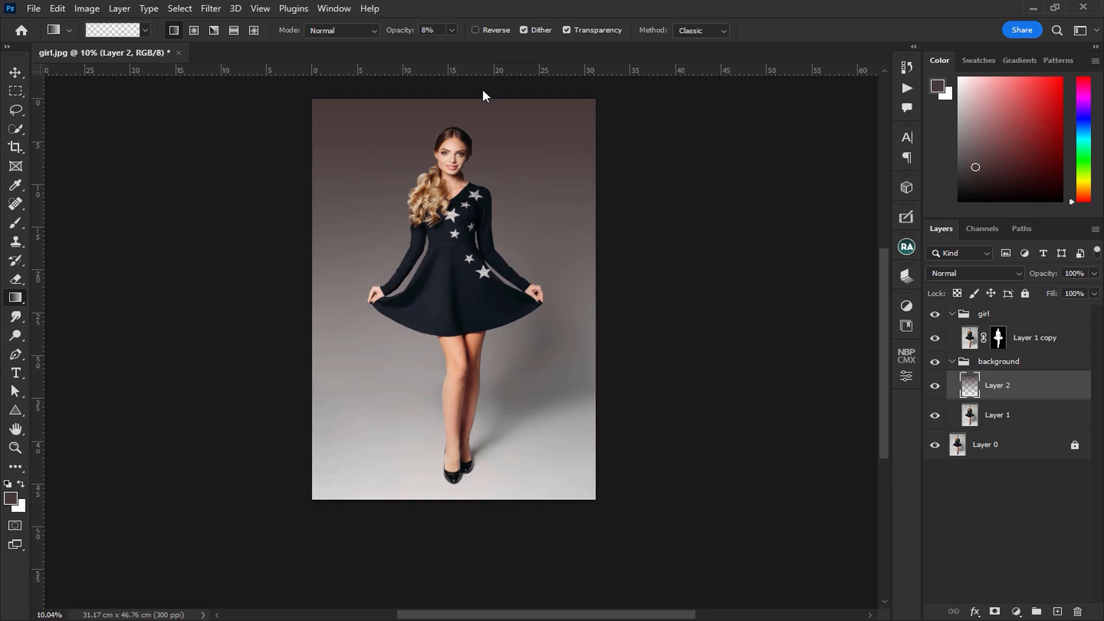
pyautogui.moveTo(453, 535); pyautogui.dragTo(453, 526)
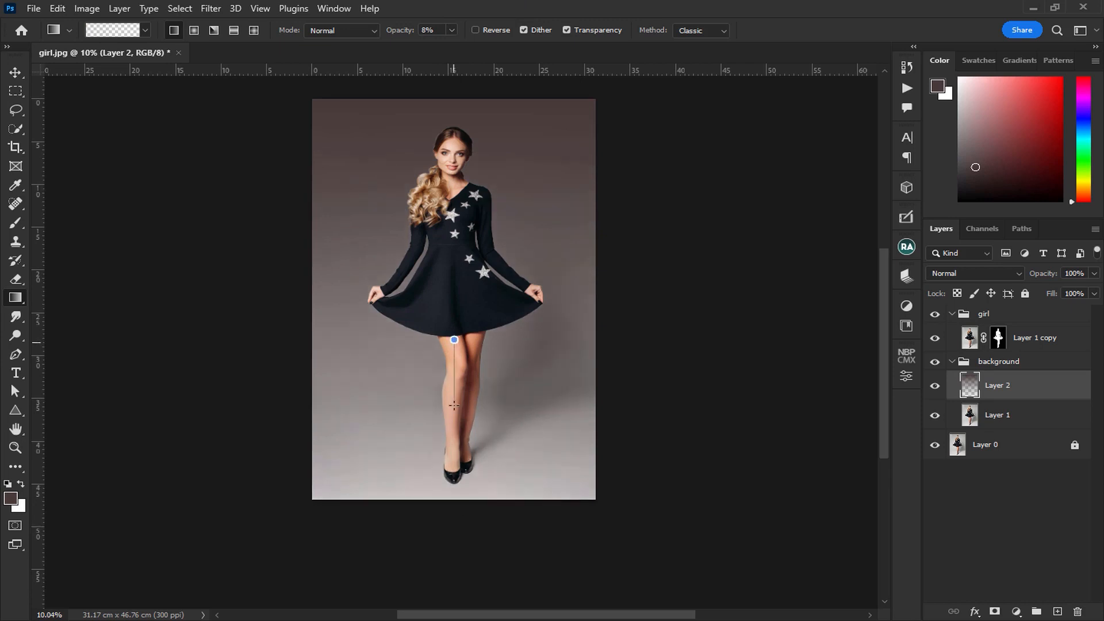
# Add an empty layer above Layer 1 copy in the girl group
pyautogui.scroll(2, 454, 405)
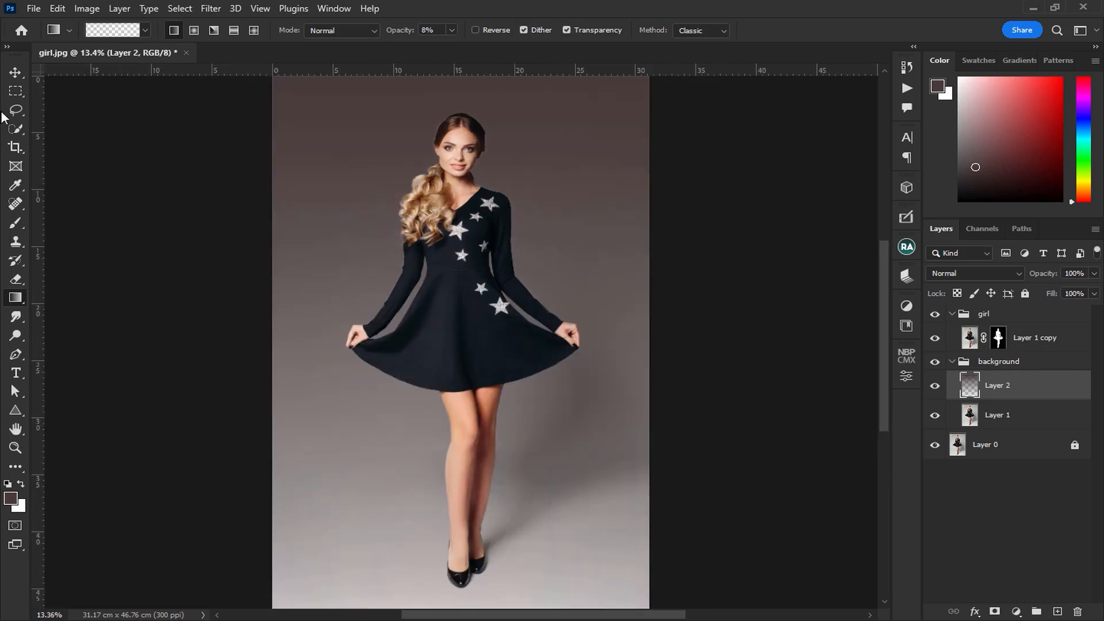
pyautogui.click(16, 72)
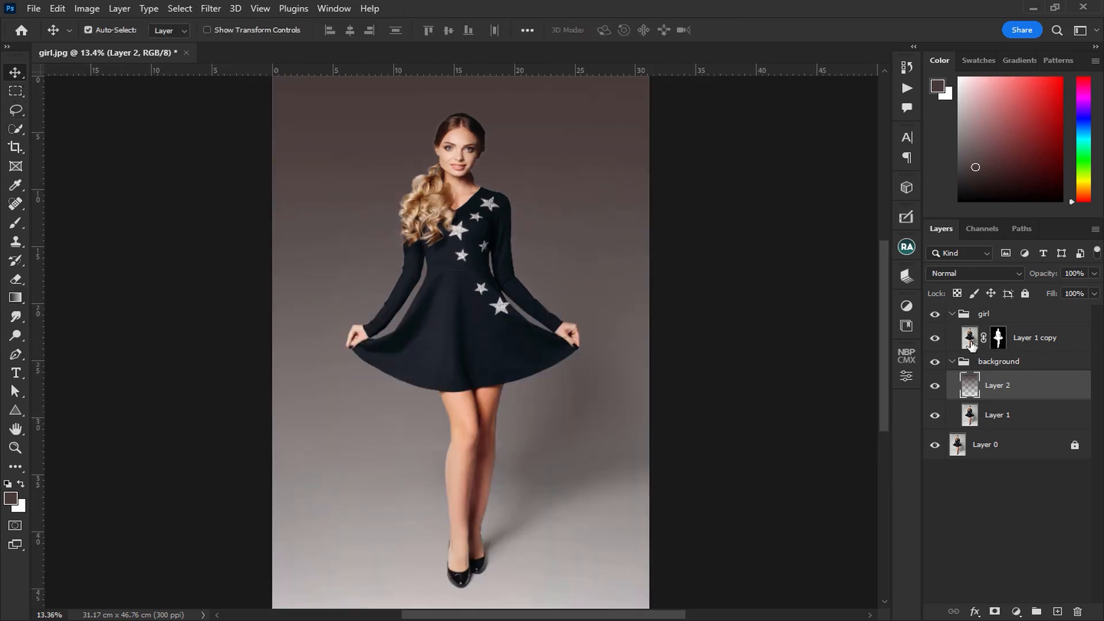
pyautogui.click(1073, 345)
pyautogui.click(1058, 611)
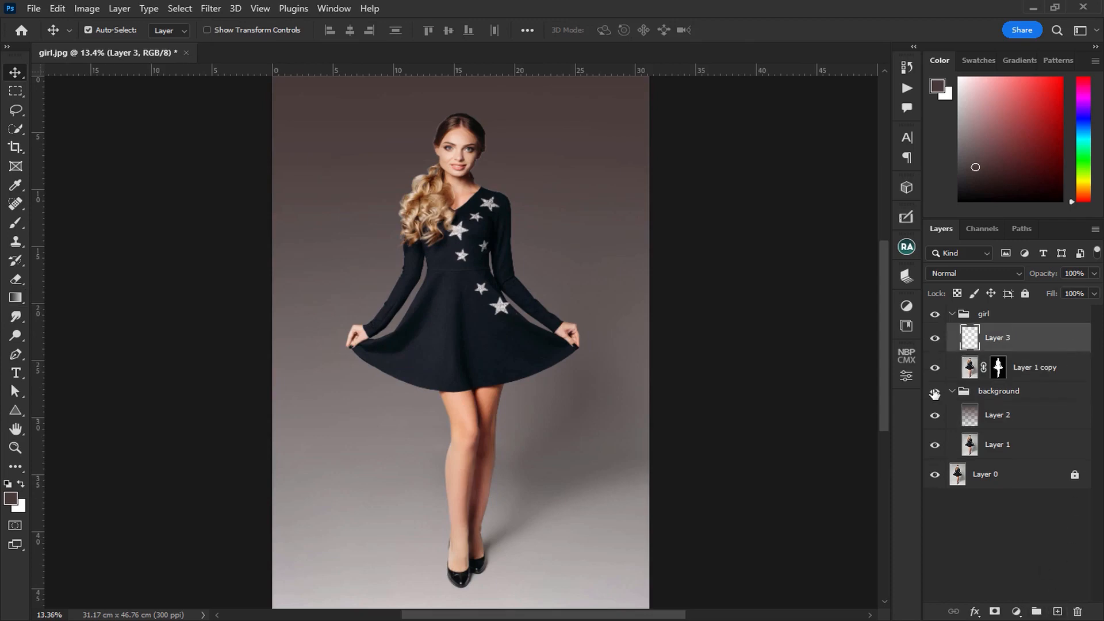
# Hide the background group and Layer 0, and stamp the visible girl cutout onto Layer 3
pyautogui.click(951, 391)
pyautogui.click(934, 391)
pyautogui.click(935, 415)
pyautogui.hotkey('ctrl', 'shift', 'alt', 'e')
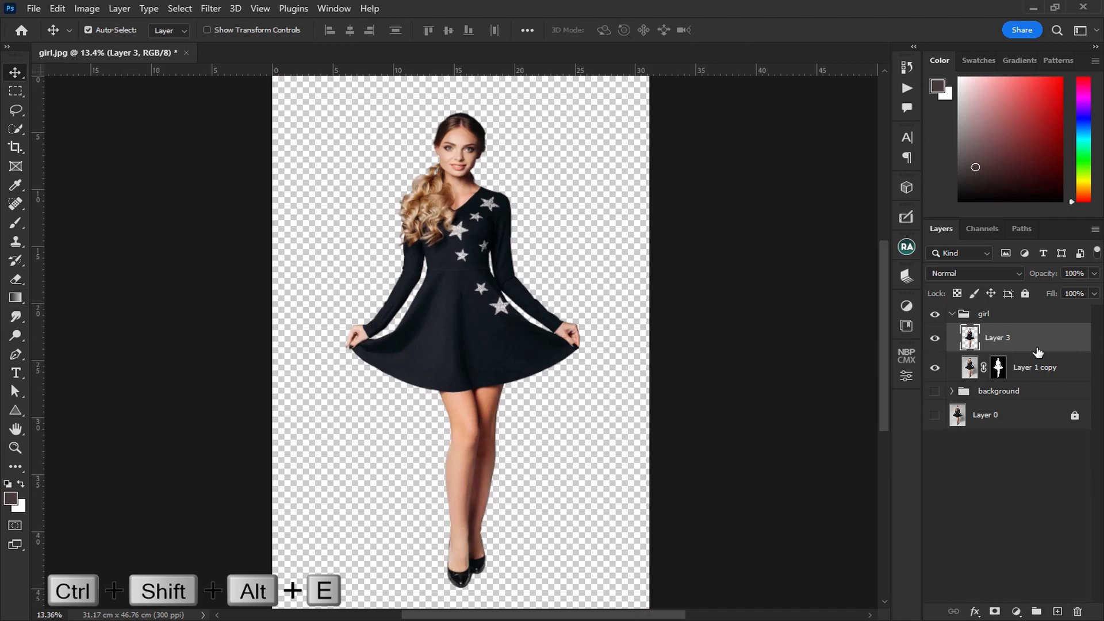
# Load Layer 3's outline as a selection with Layer 1 copy hidden, and contract the selection by 1 pixel
pyautogui.keyDown('ctrl'); pyautogui.click(981, 343); pyautogui.keyUp('ctrl')
pyautogui.click(179, 8)
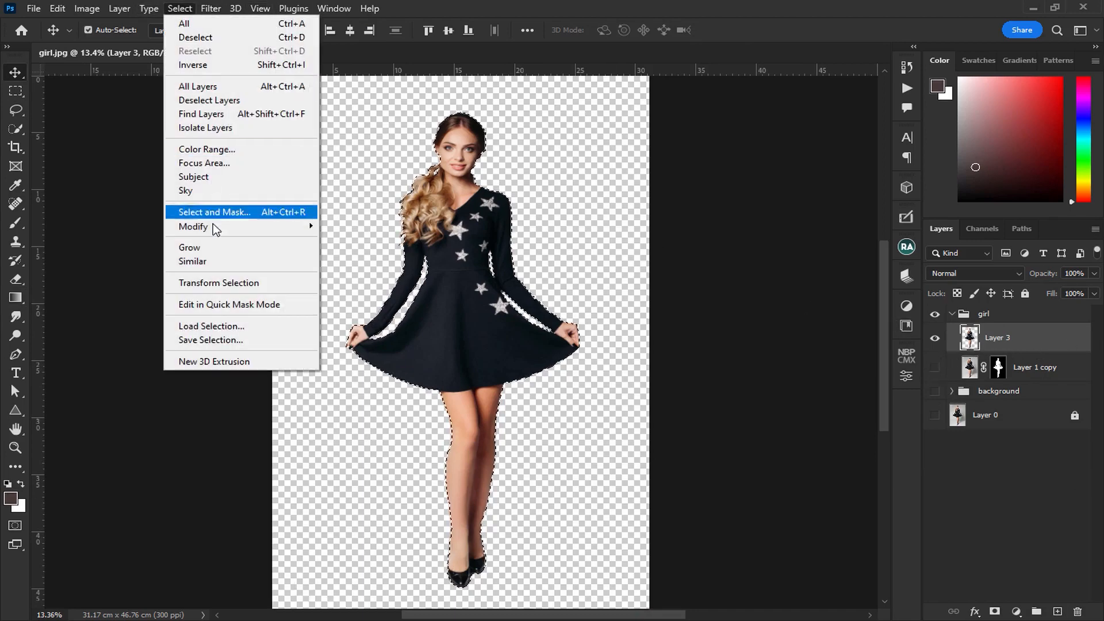
pyautogui.moveTo(219, 225)
pyautogui.click(342, 268)
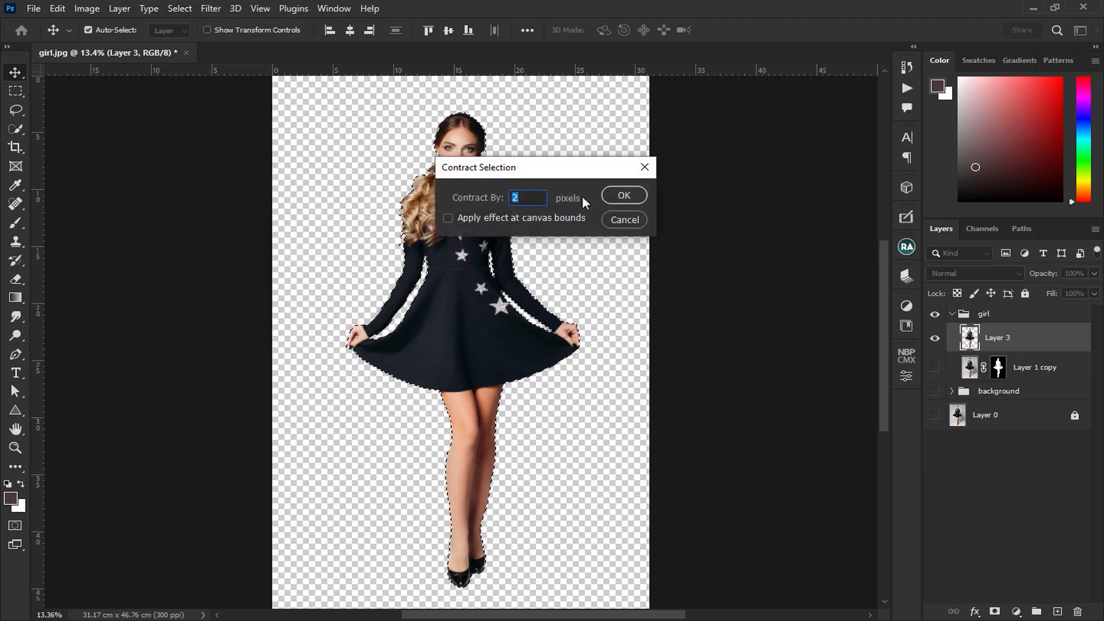
pyautogui.write('1')
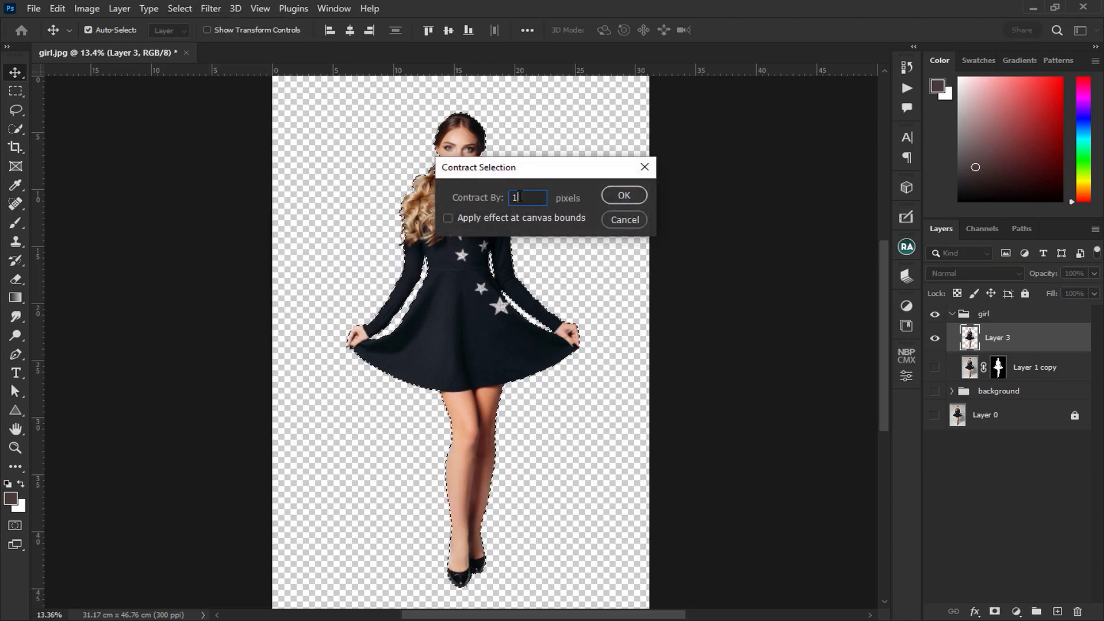
pyautogui.click(617, 194)
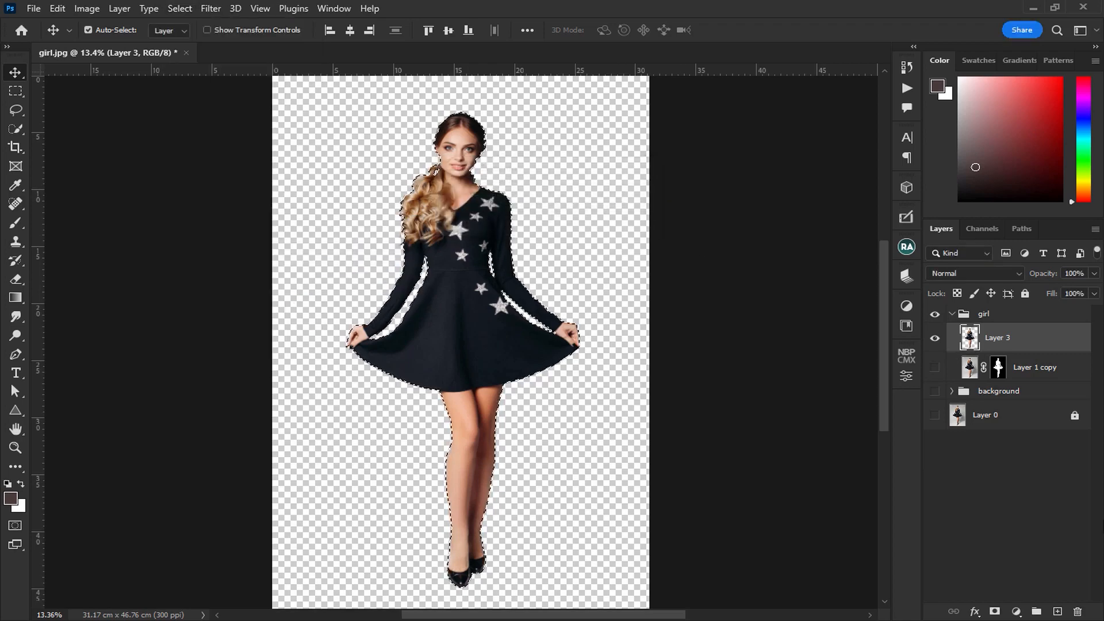
# Mask Layer 3 with the contracted selection and delete Layer 1 copy
pyautogui.click(994, 611)
pyautogui.moveTo(1040, 373); pyautogui.dragTo(1077, 611)
# Show the background group again and collapse the girl group, toggling the girl's visibility to check the cutout
pyautogui.click(935, 361)
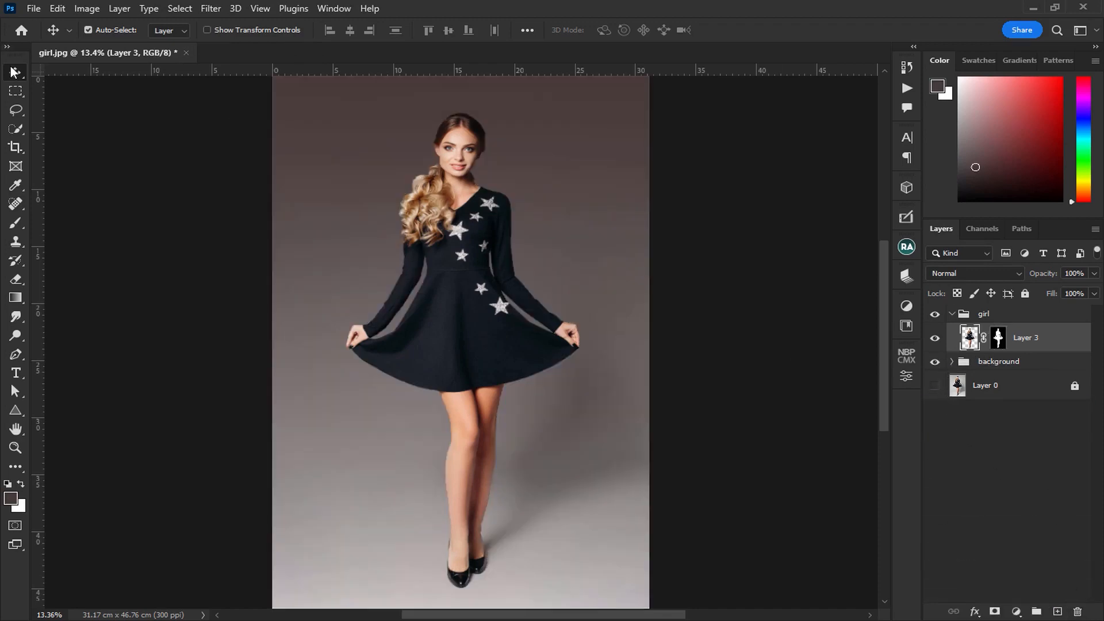
pyautogui.press('ctrl')
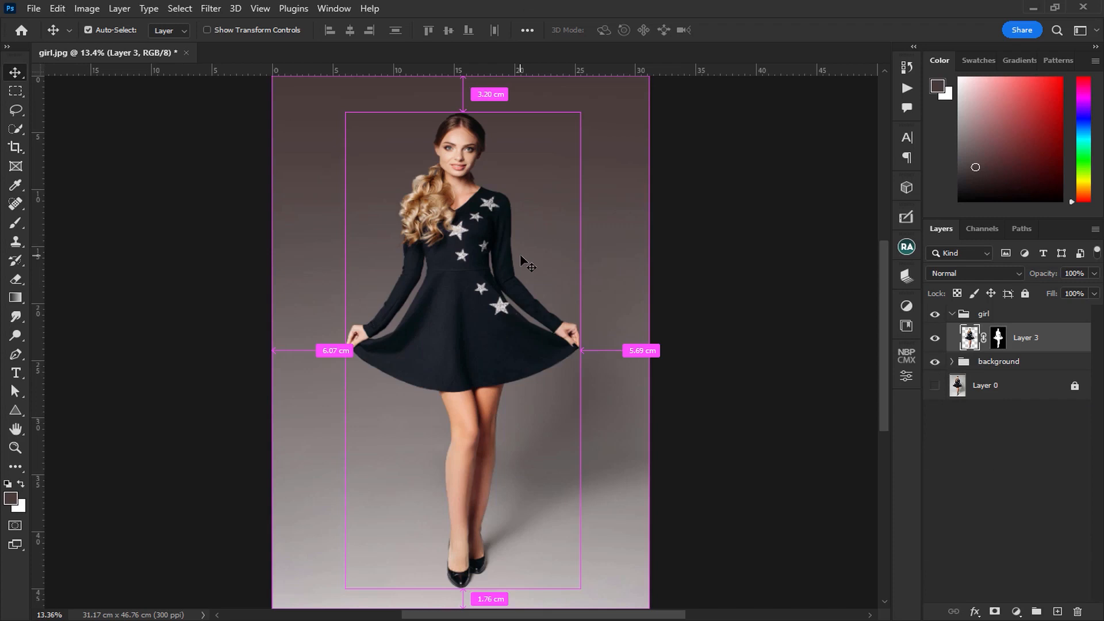
pyautogui.keyDown('ctrl'); pyautogui.click(950, 345); pyautogui.keyUp('ctrl')
pyautogui.click(952, 315)
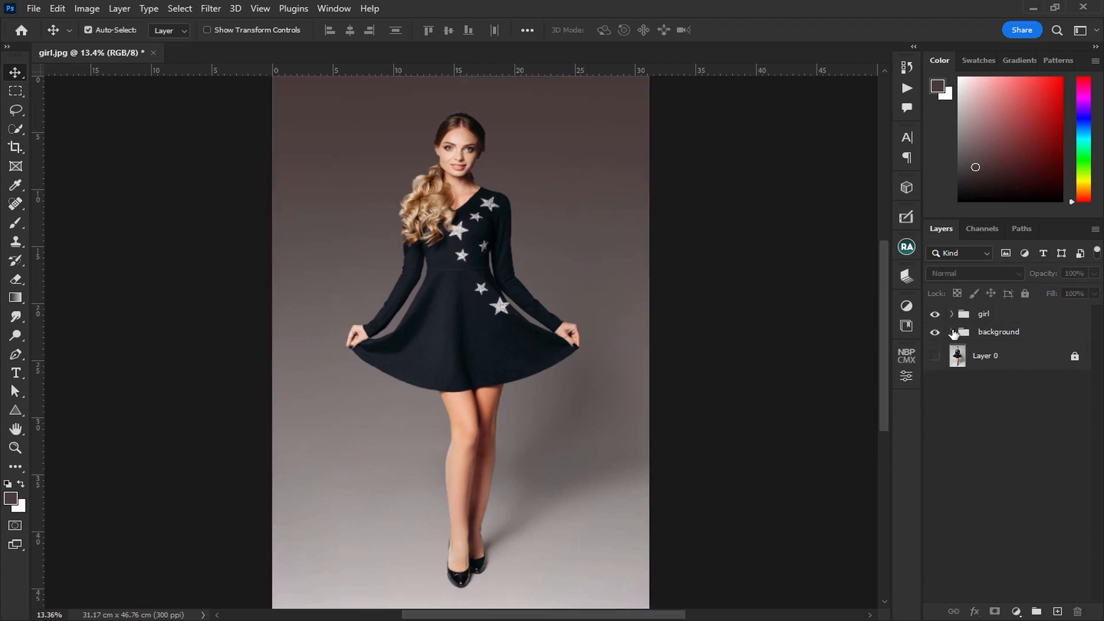
pyautogui.click(935, 315)
pyautogui.click(936, 315)
pyautogui.click(983, 316)
# Set the blend mode of gradient Layer 2 in the background group to Multiply, and collapse the group
pyautogui.click(952, 332)
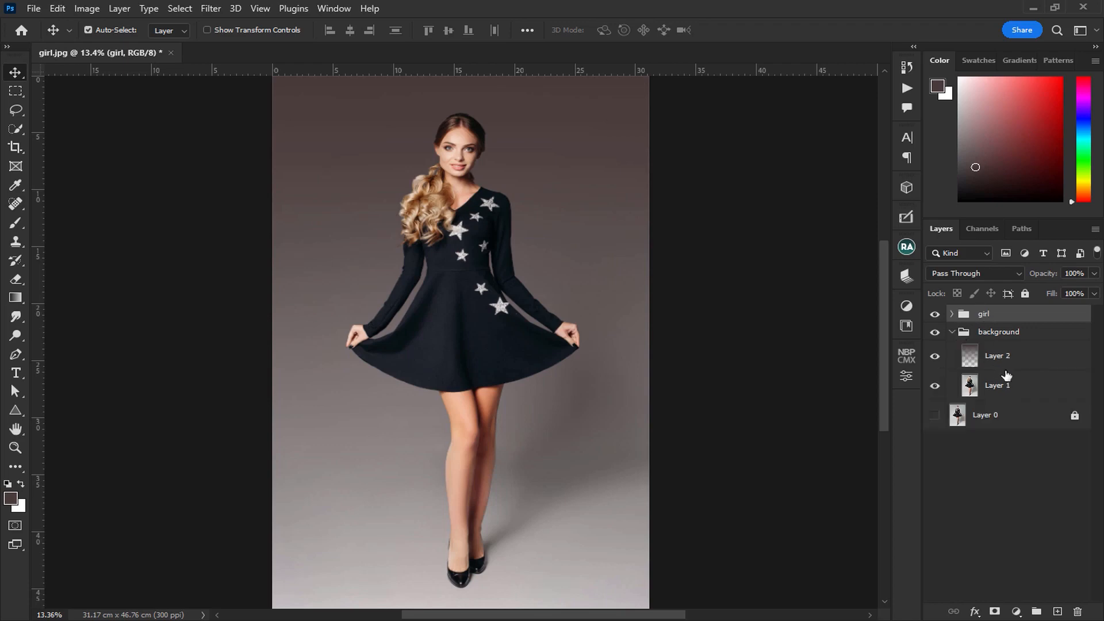
pyautogui.click(1013, 356)
pyautogui.click(991, 274)
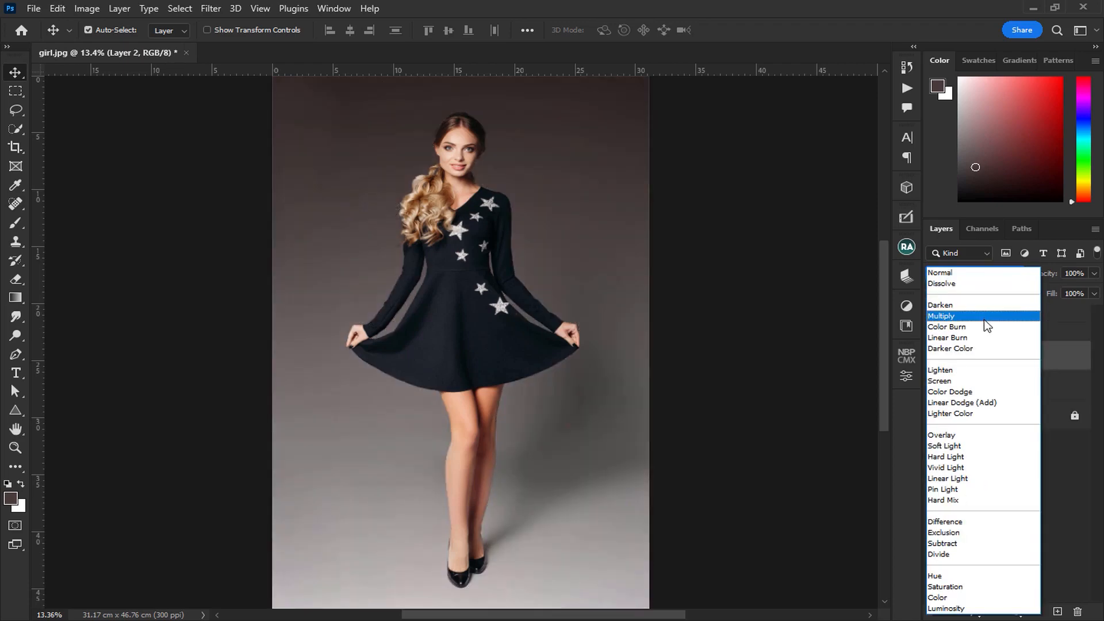
pyautogui.click(985, 318)
pyautogui.click(1018, 479)
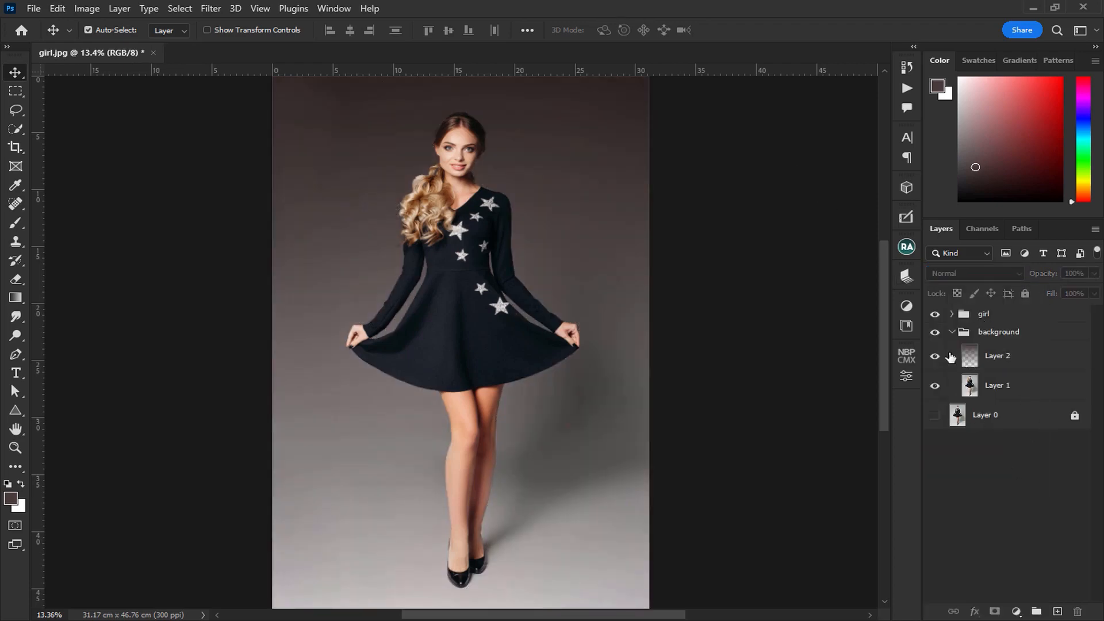
pyautogui.click(951, 332)
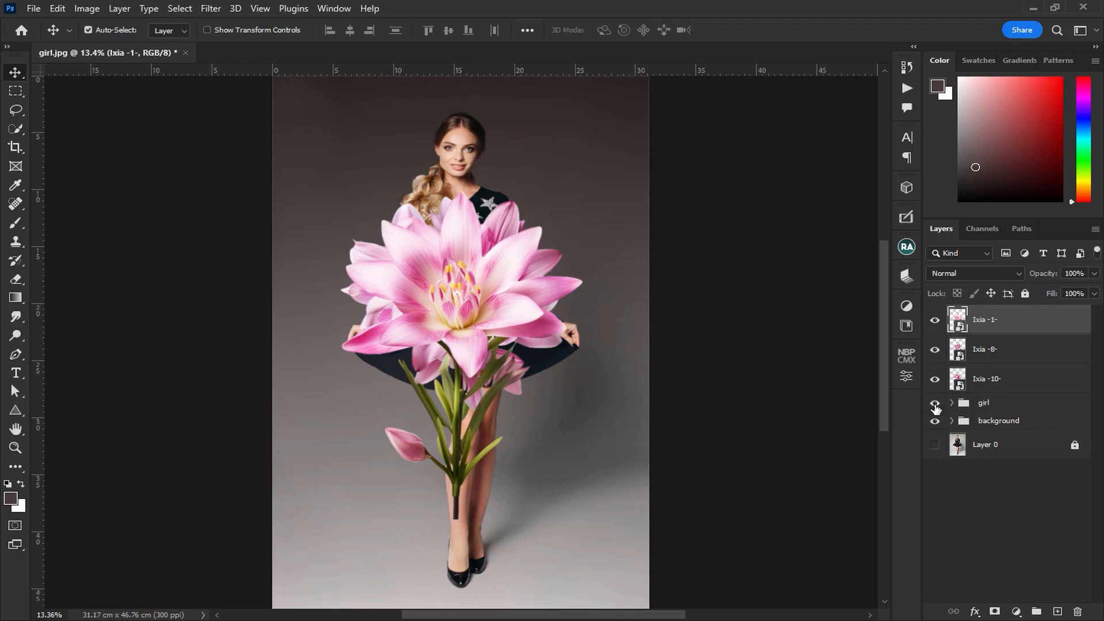
# Group the three Ixia flower layers and name the group "flowers"
pyautogui.keyDown('shift'); pyautogui.click(1016, 385); pyautogui.keyUp('shift')
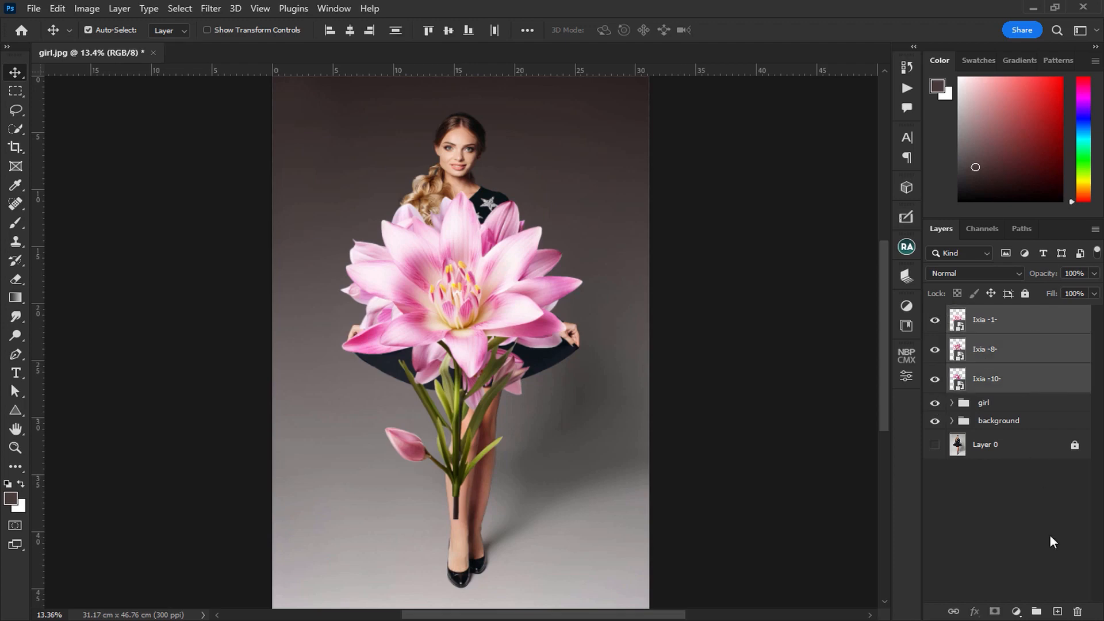
pyautogui.click(1039, 611)
pyautogui.doubleClick(992, 314)
pyautogui.write('flowers')
pyautogui.press('Return')
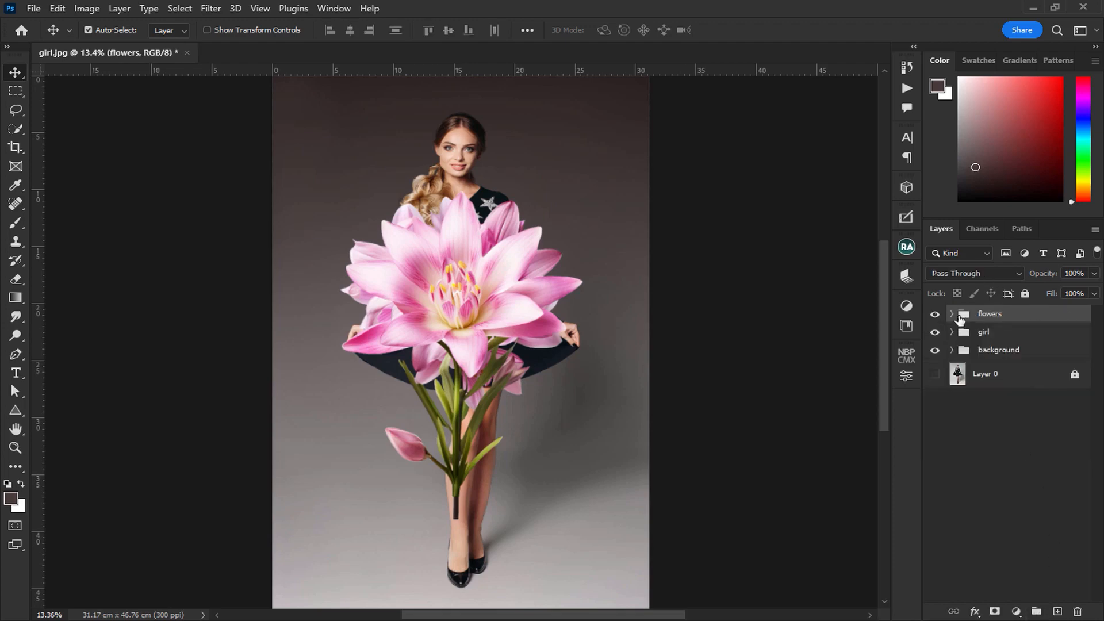
# Hide Ixia -8- and Ixia -10-, and move Ixia -1- to the bottom of the flowers group
pyautogui.click(952, 314)
pyautogui.click(934, 338)
pyautogui.click(934, 338)
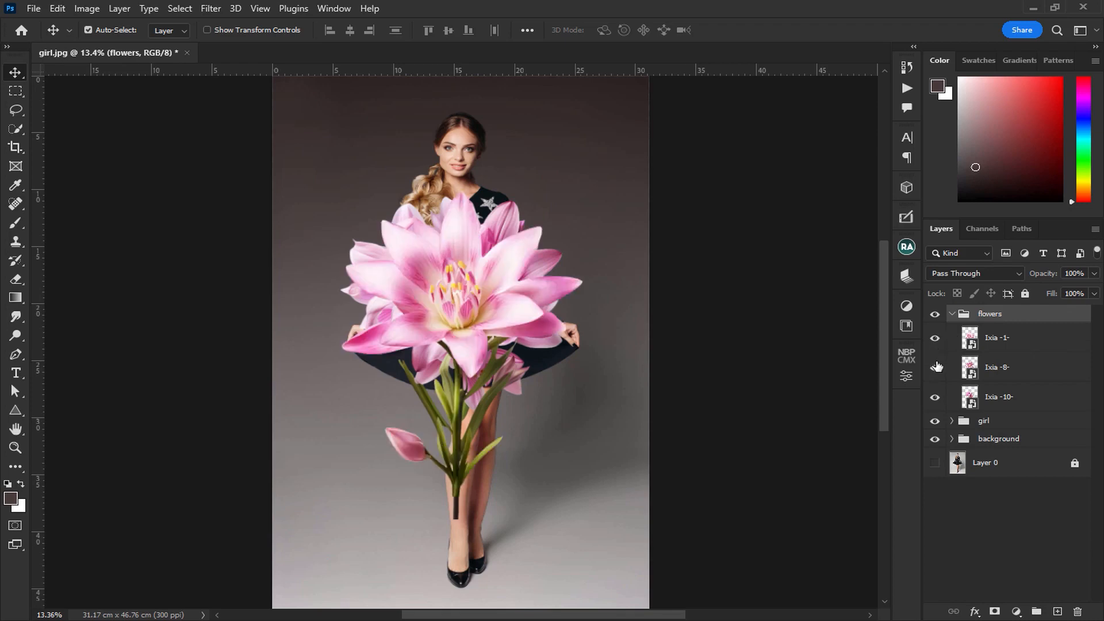
pyautogui.click(934, 367)
pyautogui.click(935, 397)
pyautogui.moveTo(1004, 344); pyautogui.dragTo(1019, 403)
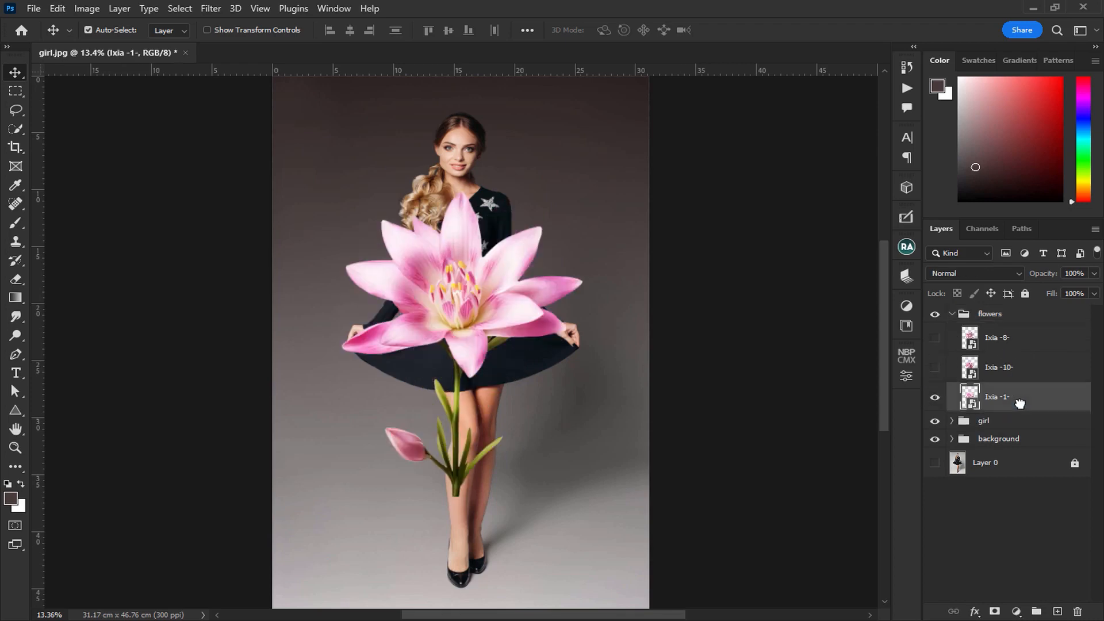
# Rotate the Ixia -1- flower to 28.94°, scale it to 25.91% and place it in the photo's lower-left corner
pyautogui.hotkey('ctrl', 't')
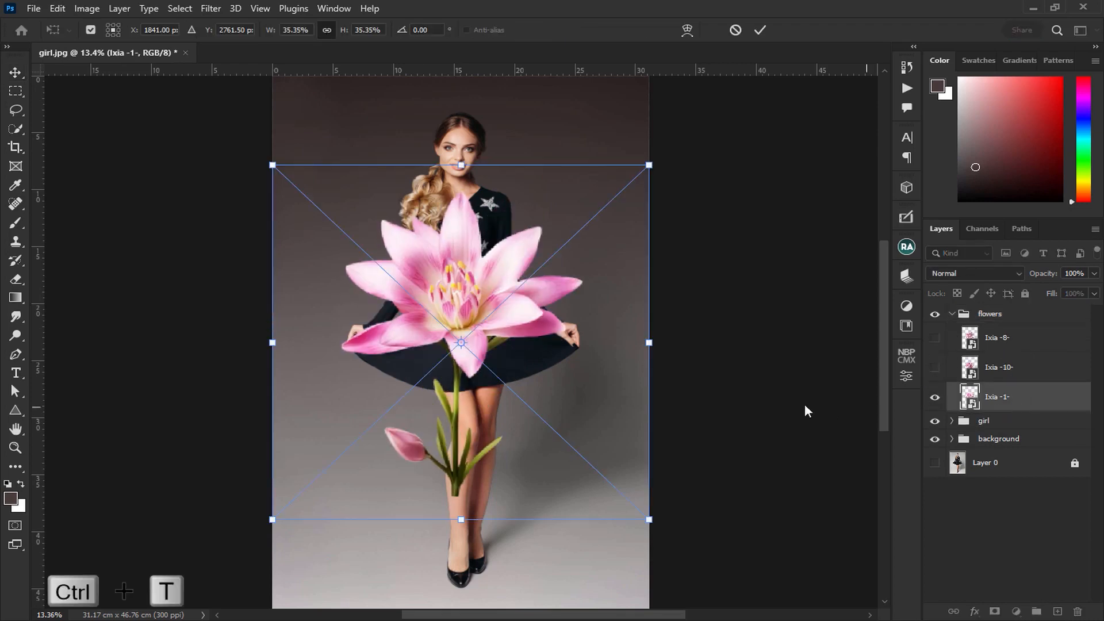
pyautogui.scroll(-2, 509, 345)
pyautogui.moveTo(517, 314); pyautogui.dragTo(401, 552)
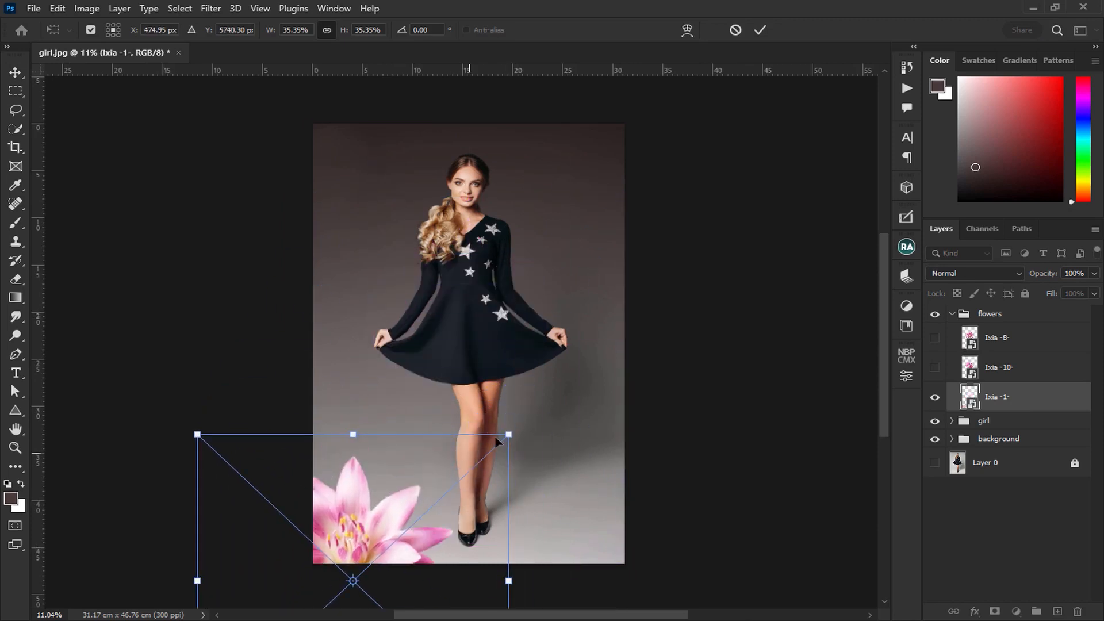
pyautogui.moveTo(515, 423); pyautogui.dragTo(572, 520)
pyautogui.moveTo(367, 524); pyautogui.dragTo(342, 521)
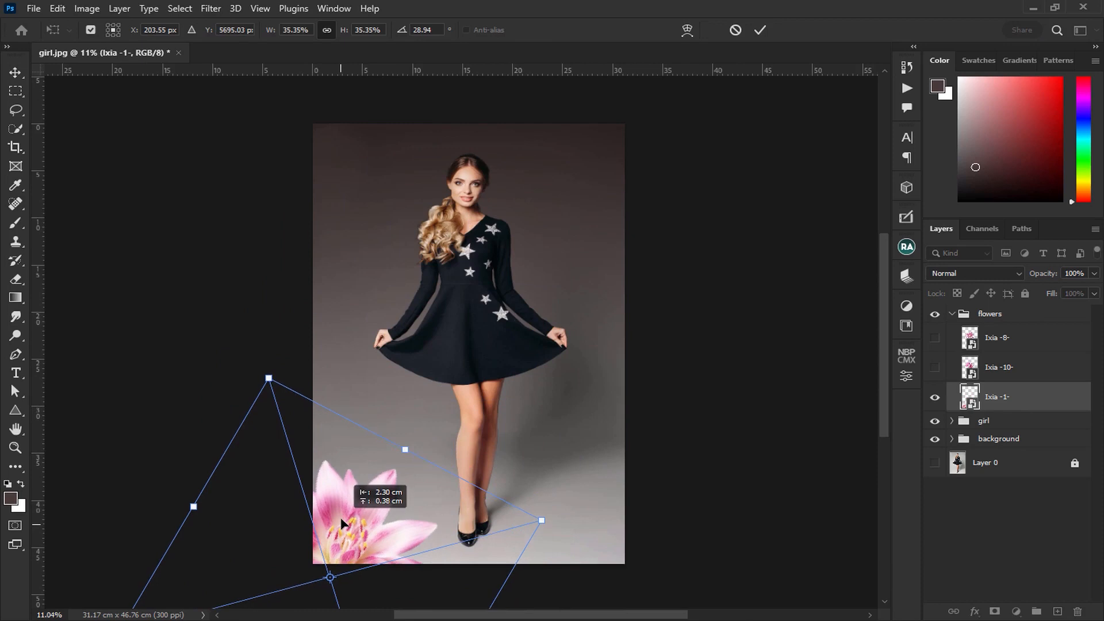
pyautogui.moveTo(402, 454); pyautogui.dragTo(374, 472)
pyautogui.moveTo(354, 530)
pyautogui.mouseDown()
pyautogui.moveTo(365, 485)
pyautogui.moveTo(358, 511)
pyautogui.mouseUp()
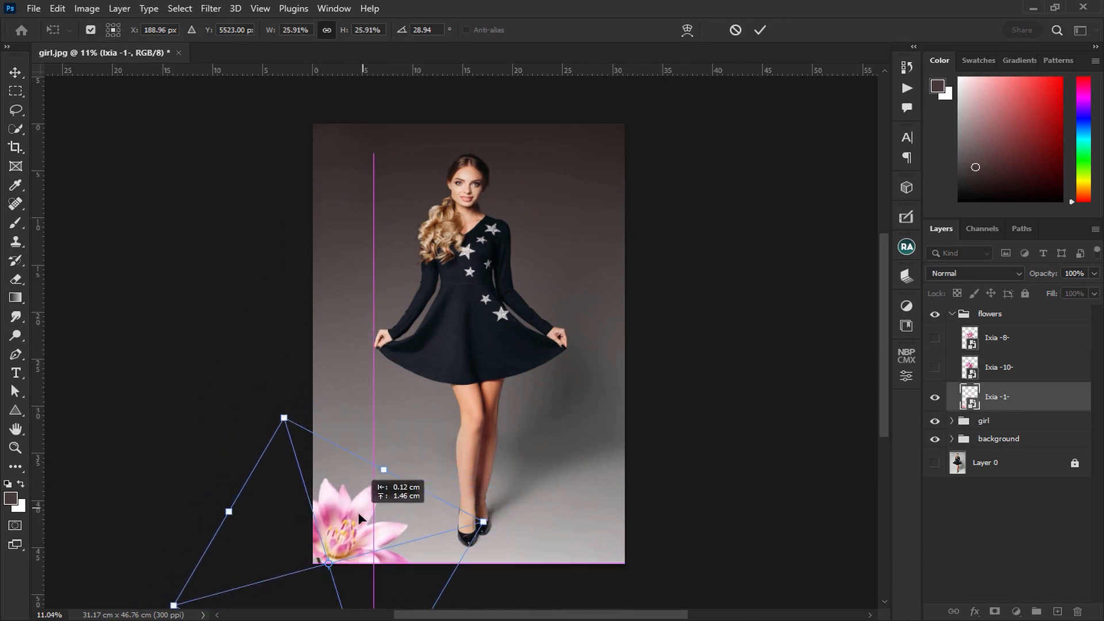
pyautogui.press('Return')
# Show Ixia -8-, scale it to 25.54%, rotate it to -26.83° and place it at the photo's right edge beside the dress hem
pyautogui.click(935, 367)
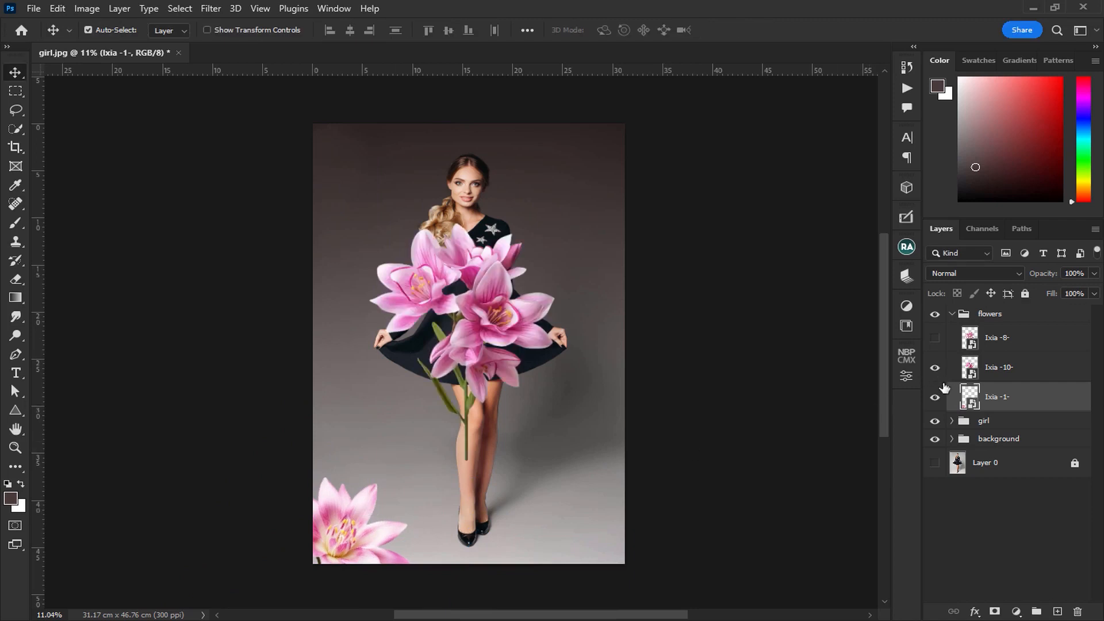
pyautogui.click(934, 338)
pyautogui.click(934, 368)
pyautogui.click(1003, 337)
pyautogui.hotkey('ctrl', 't')
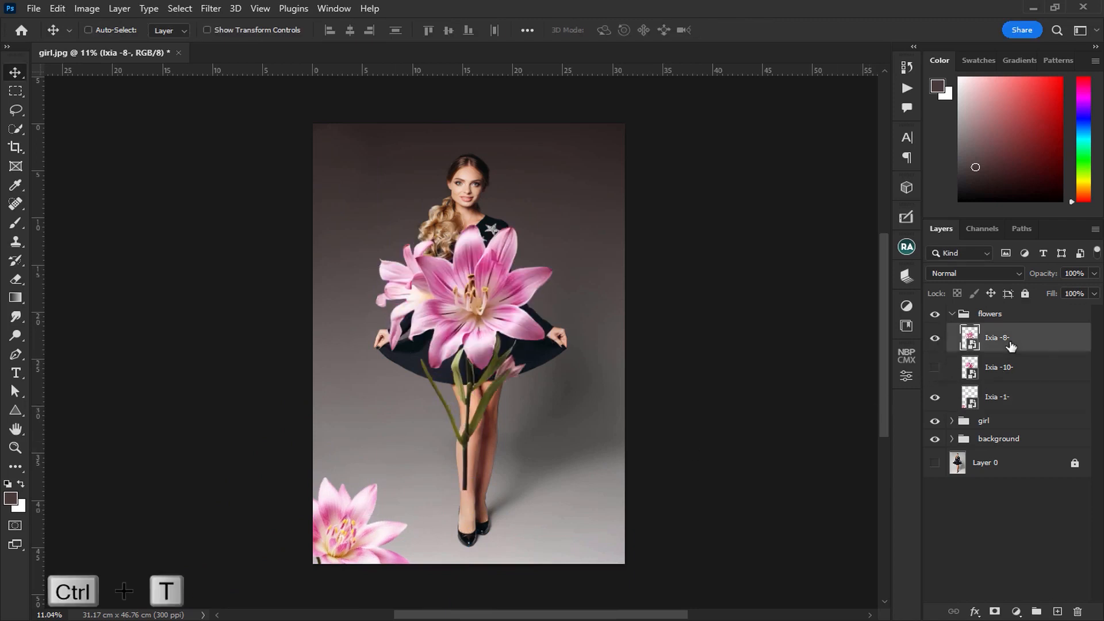
pyautogui.moveTo(211, 191); pyautogui.dragTo(316, 296)
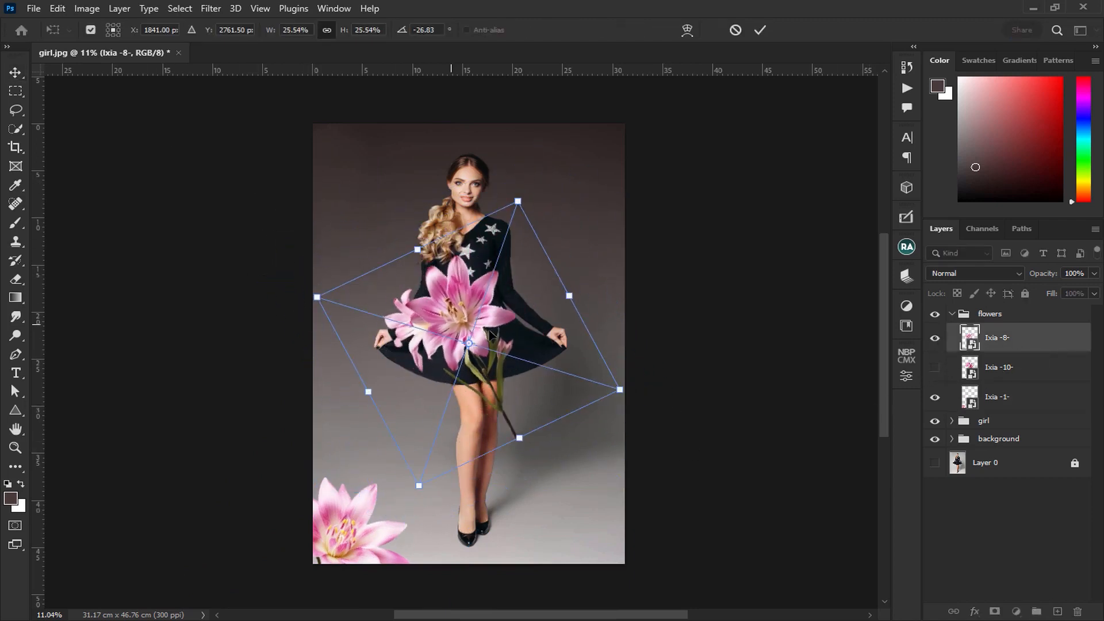
pyautogui.moveTo(462, 366); pyautogui.dragTo(615, 423)
pyautogui.press('Return')
# Move Ixia -10- above Ixia -8- in the layer order and nudge the Ixia -8- flower slightly upward
pyautogui.moveTo(1028, 372); pyautogui.dragTo(1032, 326)
pyautogui.click(1015, 377)
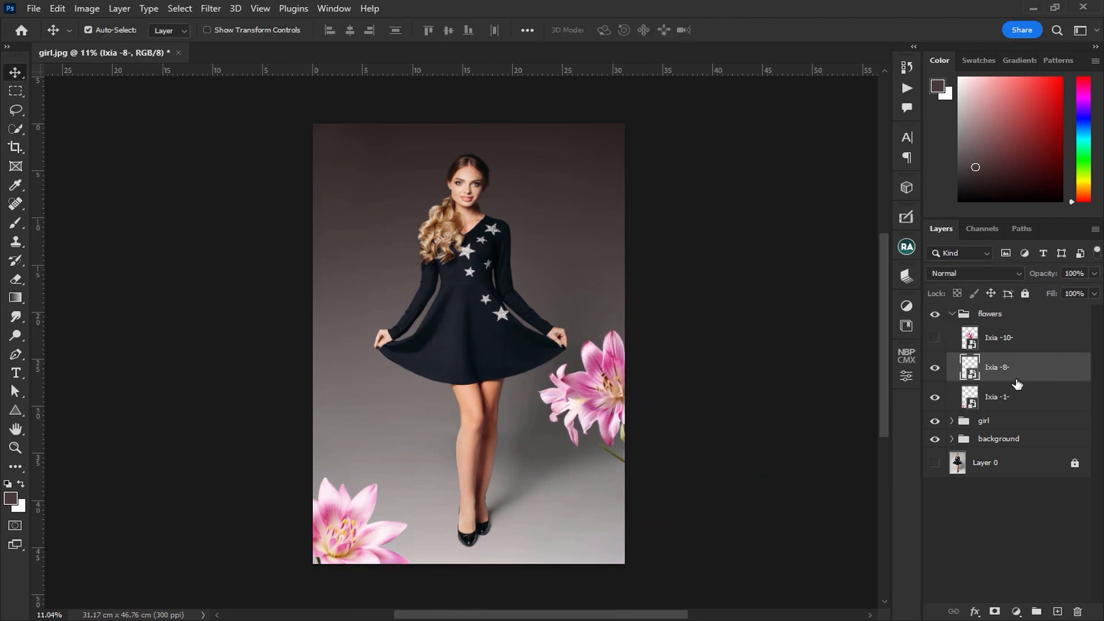
pyautogui.moveTo(595, 416); pyautogui.dragTo(598, 408)
# Show Ixia -10-, rotate it to 54.18°, shrink it to about 19% and place it at the photo's left edge
pyautogui.click(934, 337)
pyautogui.click(1035, 345)
pyautogui.hotkey('ctrl', 't')
pyautogui.moveTo(628, 190); pyautogui.dragTo(607, 322)
pyautogui.moveTo(469, 345); pyautogui.dragTo(280, 282)
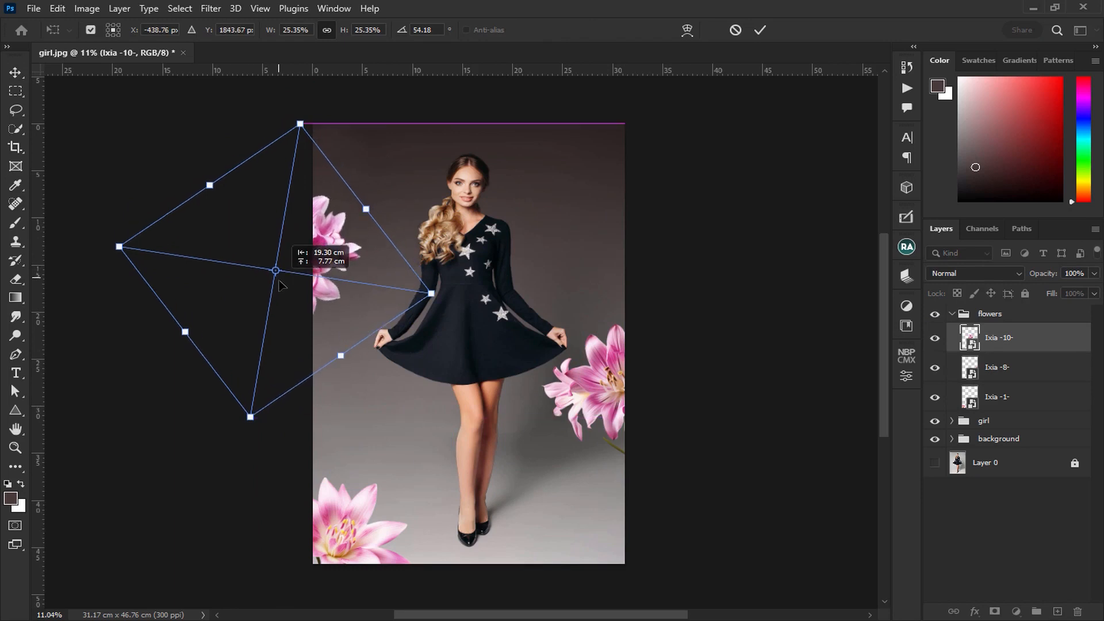
pyautogui.moveTo(301, 123); pyautogui.dragTo(297, 199)
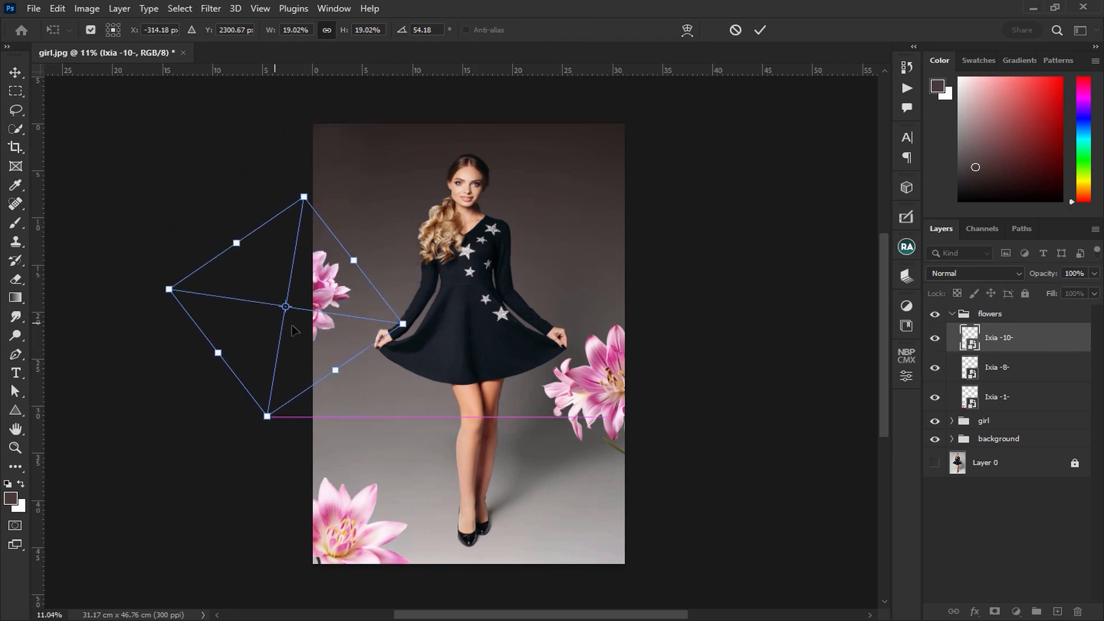
# Apply the Ixia -10- transform, duplicate the flower and place the copy at the photo's right edge above the Ixia -8- flower
pyautogui.moveTo(291, 402); pyautogui.dragTo(624, 286)
pyautogui.press('Return')
pyautogui.hotkey('ctrl', 'j')
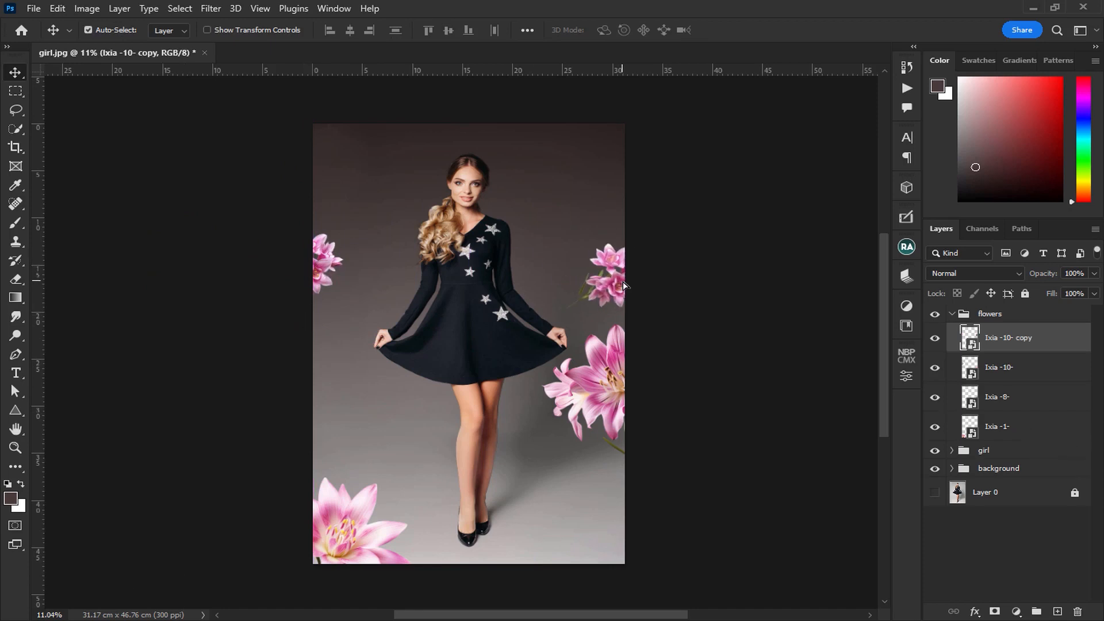
# Rotate the Ixia -10- copy flower and place it higher on the photo's right edge, level with the girl's shoulder
pyautogui.hotkey('ctrl', 't')
pyautogui.moveTo(625, 208)
pyautogui.mouseDown()
pyautogui.moveTo(640, 187)
pyautogui.moveTo(629, 123)
pyautogui.moveTo(640, 142)
pyautogui.moveTo(620, 224)
pyautogui.moveTo(635, 220)
pyautogui.mouseUp()
pyautogui.moveTo(747, 258); pyautogui.dragTo(730, 273)
pyautogui.press('Return')
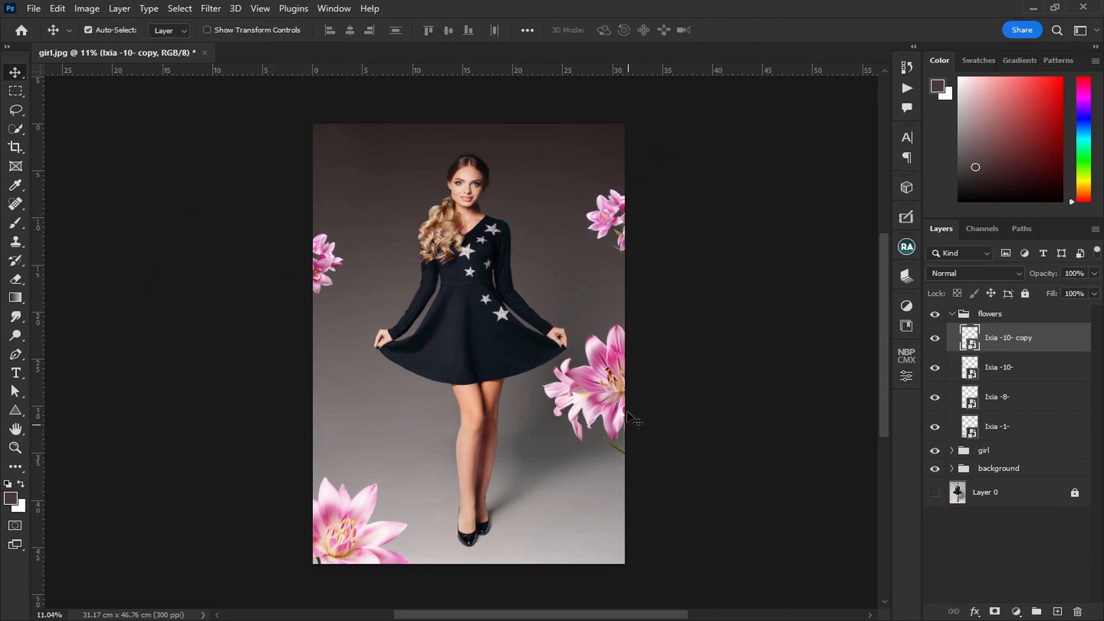
# Duplicate the Ixia -8- flower, shrink the copy and place it in the photo's lower right corner
pyautogui.click(1022, 407)
pyautogui.hotkey('ctrl', 'j')
pyautogui.hotkey('ctrl', 't')
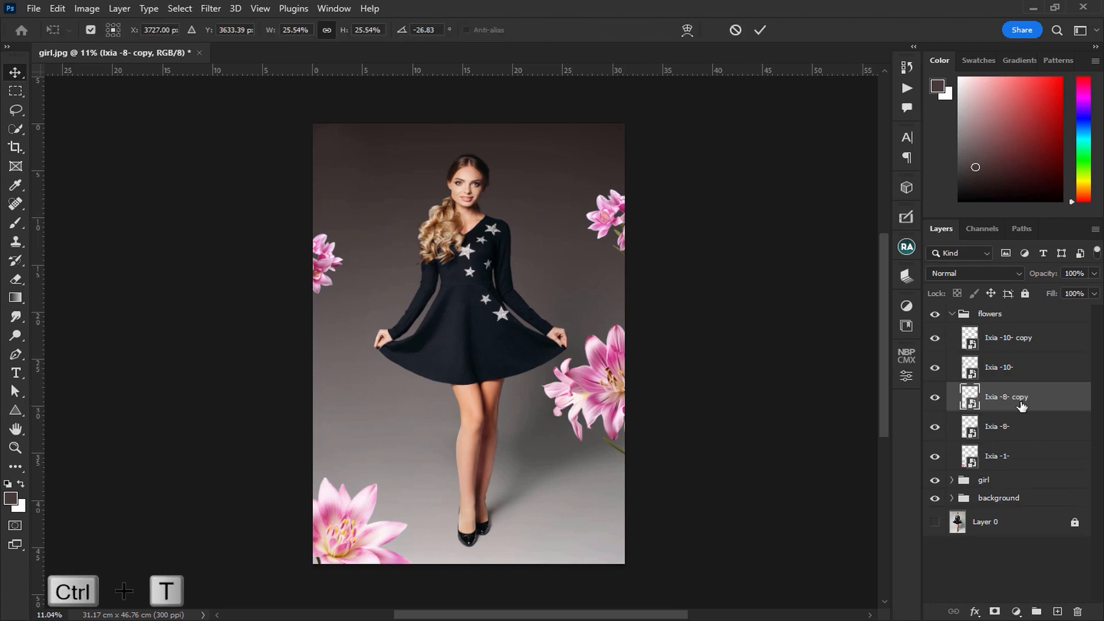
pyautogui.moveTo(677, 269); pyautogui.dragTo(649, 343)
pyautogui.moveTo(621, 404); pyautogui.dragTo(629, 562)
pyautogui.press('Return')
pyautogui.scroll(1, 630, 551)
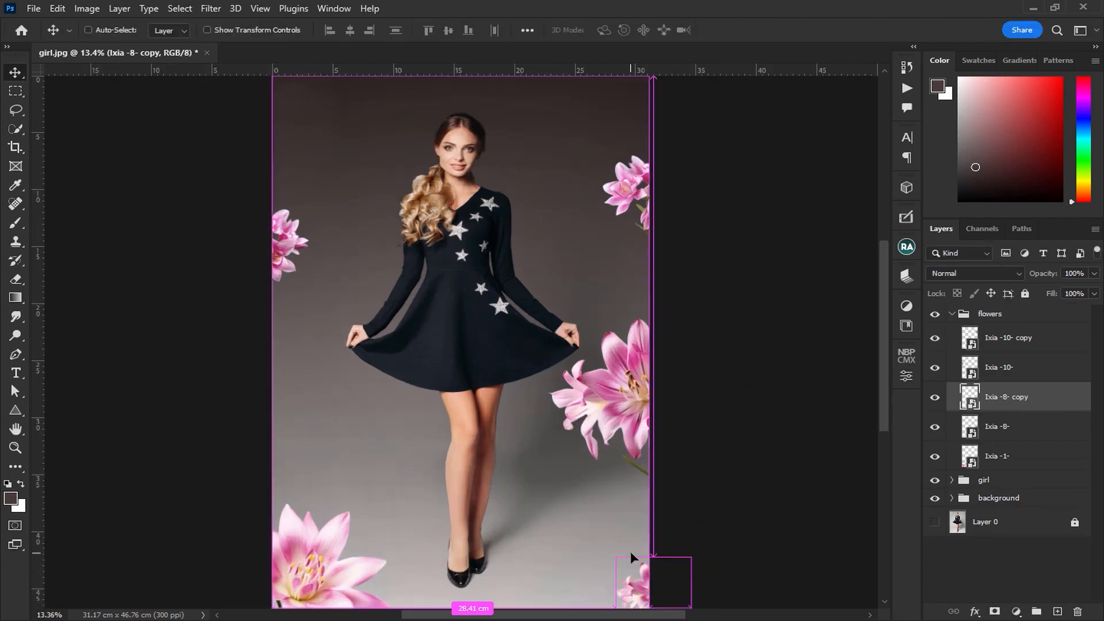
# Collapse the flowers group and add the letter F as a 150 pt Raleway Black text layer above it
pyautogui.click(1057, 347)
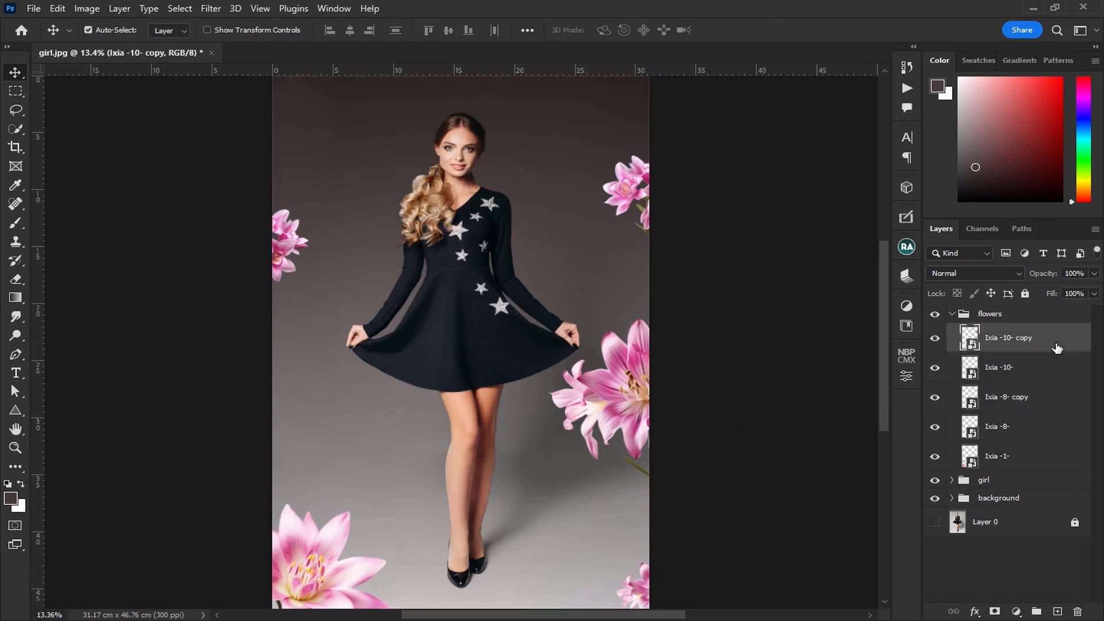
pyautogui.click(952, 314)
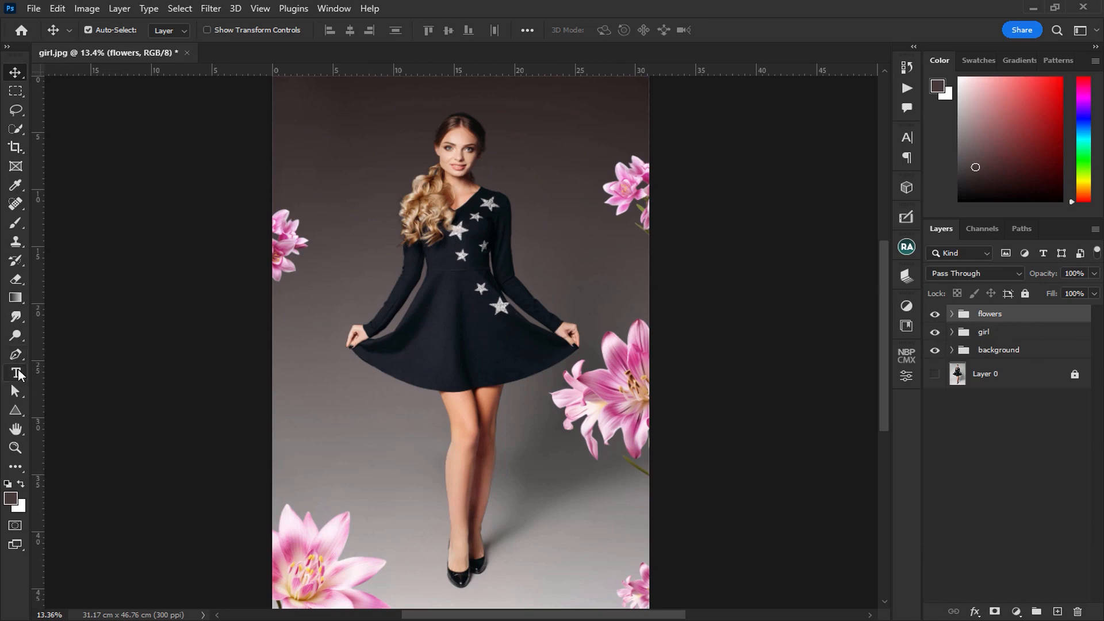
pyautogui.click(16, 373)
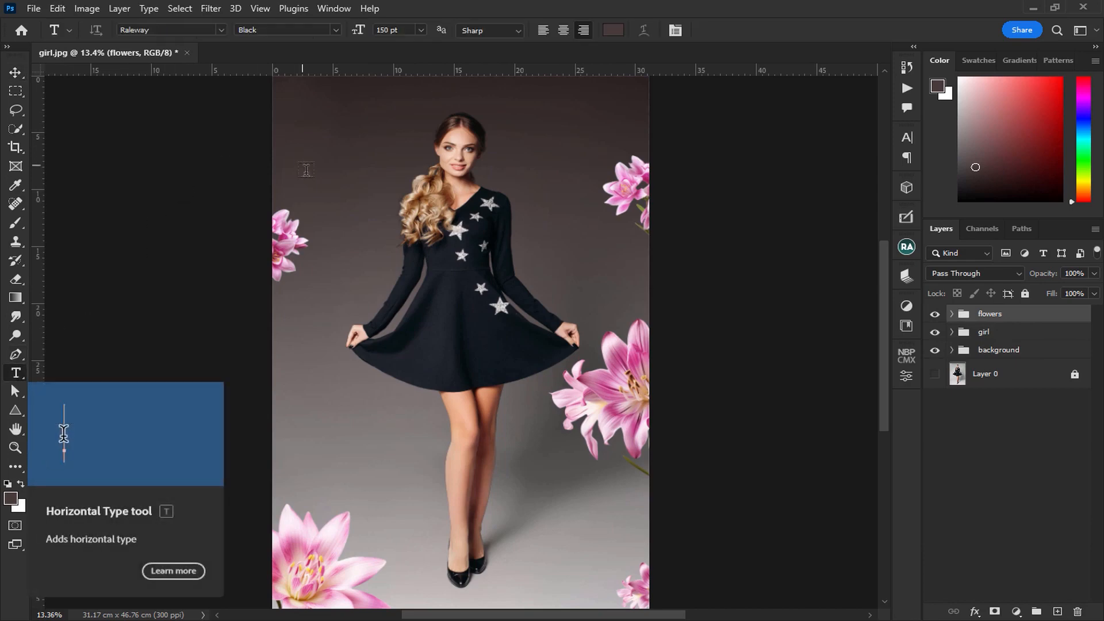
pyautogui.click(513, 280)
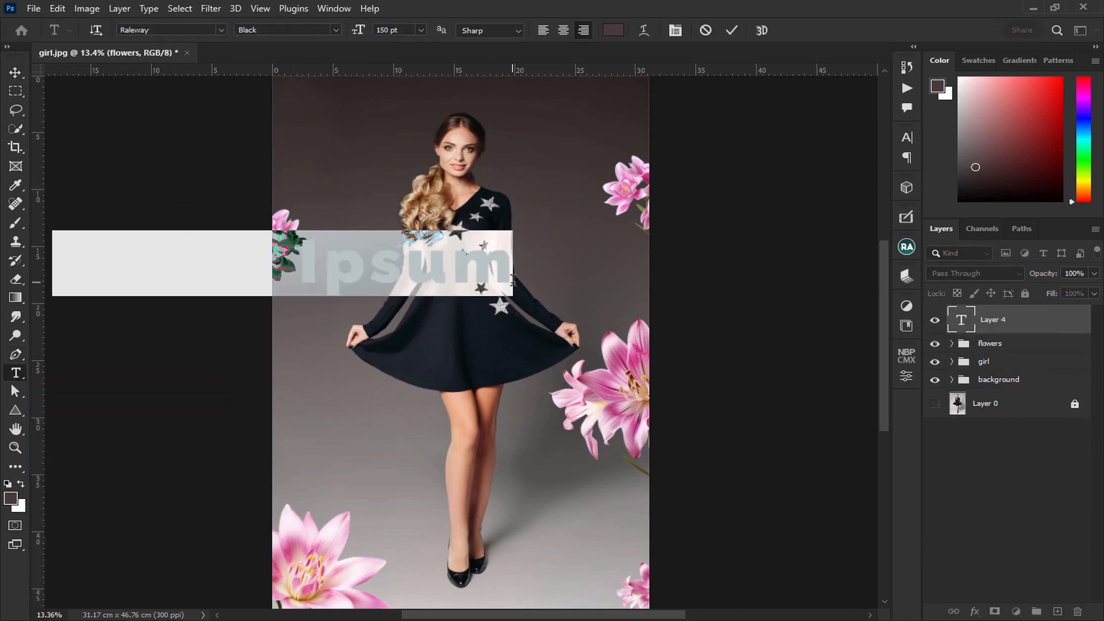
pyautogui.press('BackSpace')
pyautogui.write('F')
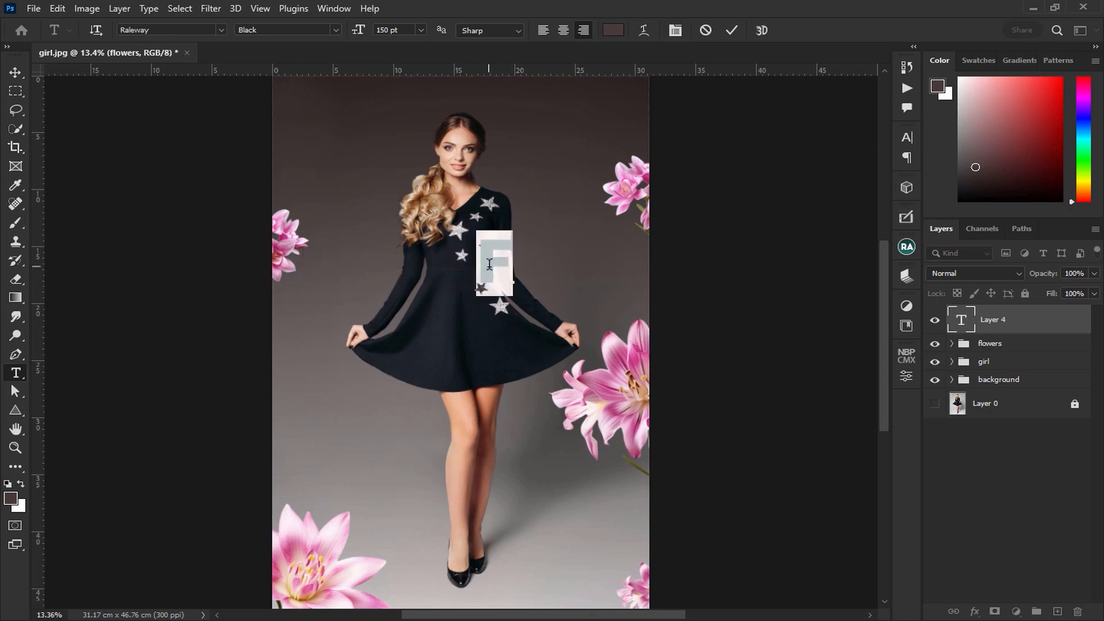
# Color the letter F white (ffffff) and place it beside the girl's head on the photo's left half
pyautogui.click(613, 31)
pyautogui.write('ffffff')
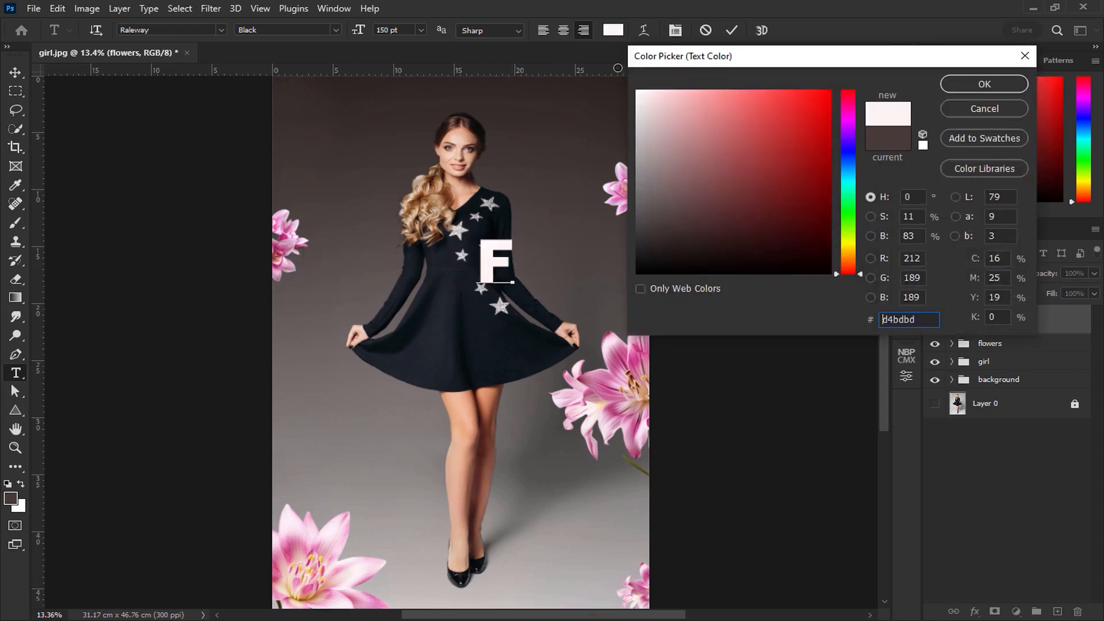
pyautogui.click(984, 85)
pyautogui.click(16, 72)
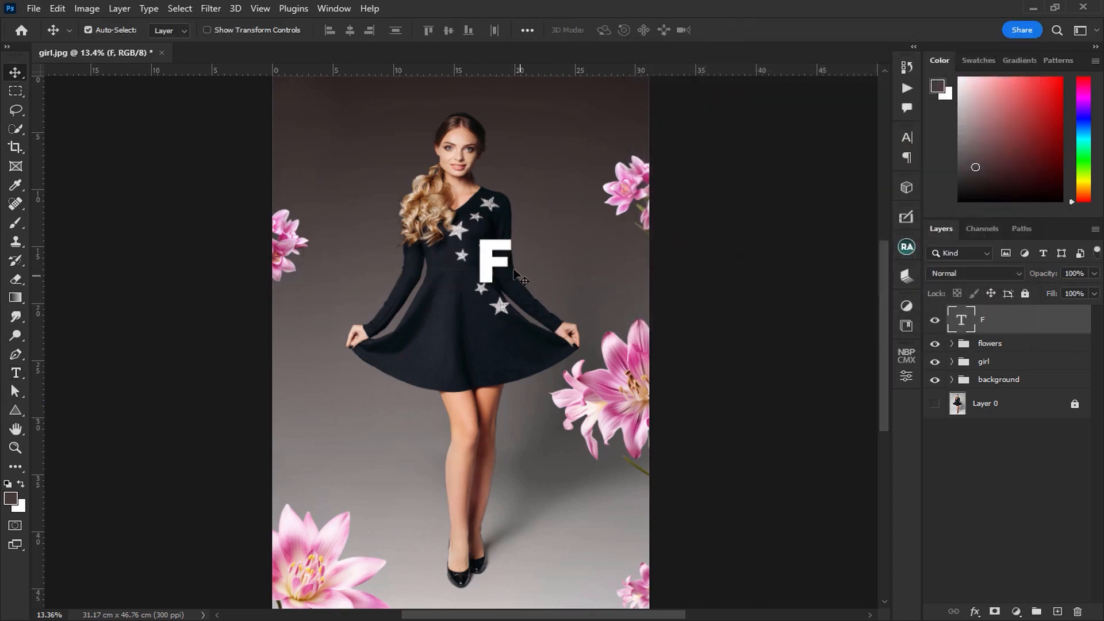
pyautogui.moveTo(476, 254); pyautogui.dragTo(391, 135)
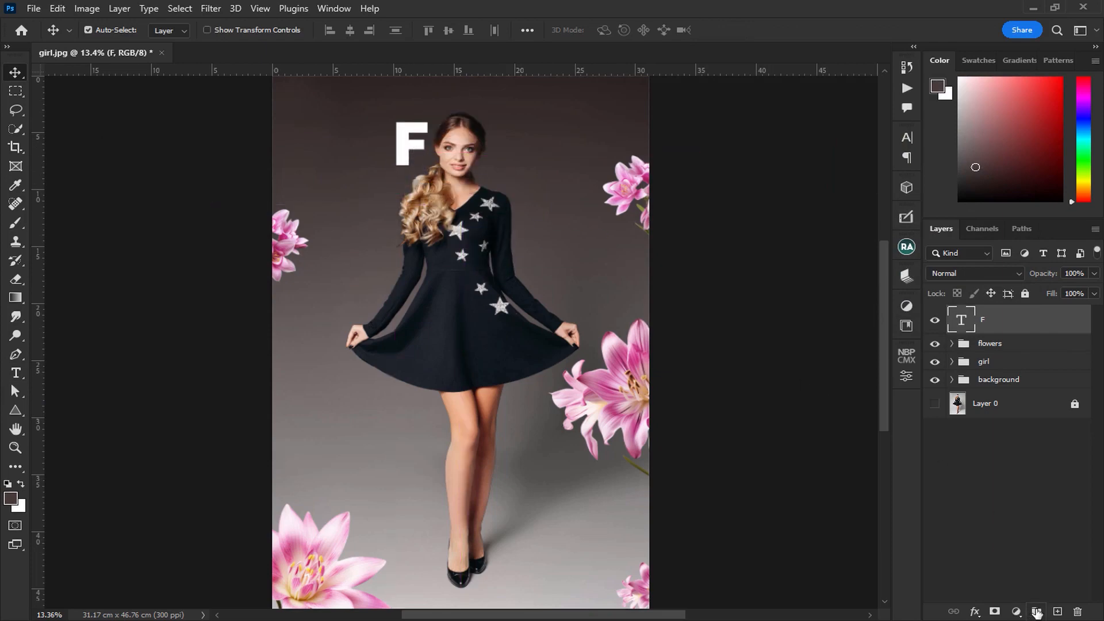
# Put the F text layer into a new group named fashion
pyautogui.hotkey('ctrl', 'g')
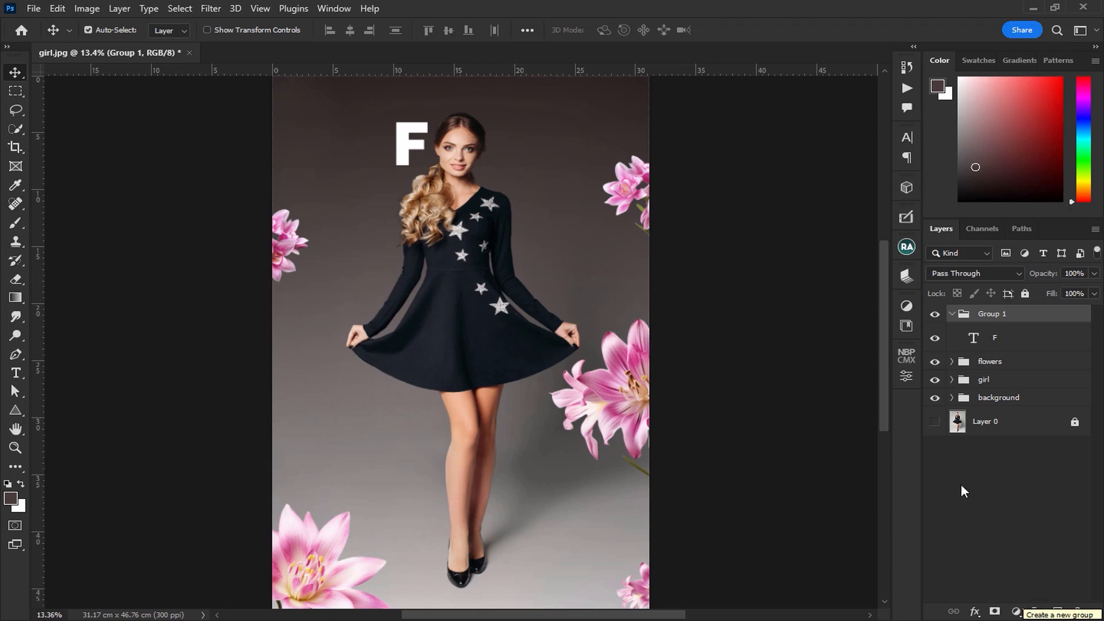
pyautogui.doubleClick(990, 316)
pyautogui.write('fashion')
pyautogui.press('Return')
# Duplicate the F text layer, place the copy directly below the F and change its letter to A
pyautogui.click(1014, 345)
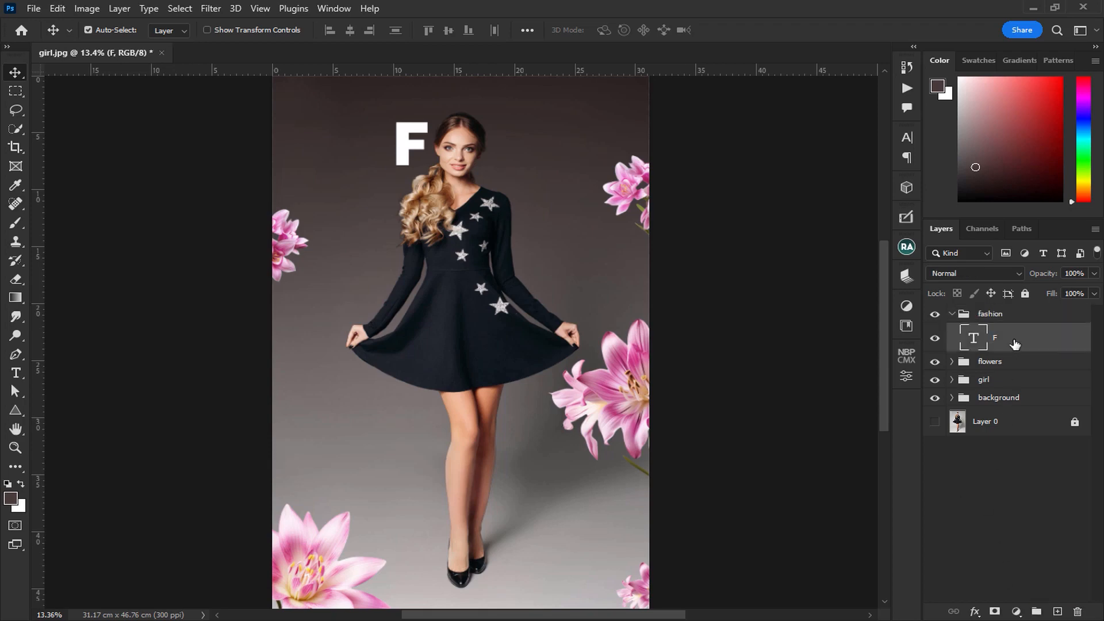
pyautogui.hotkey('ctrl', 'j')
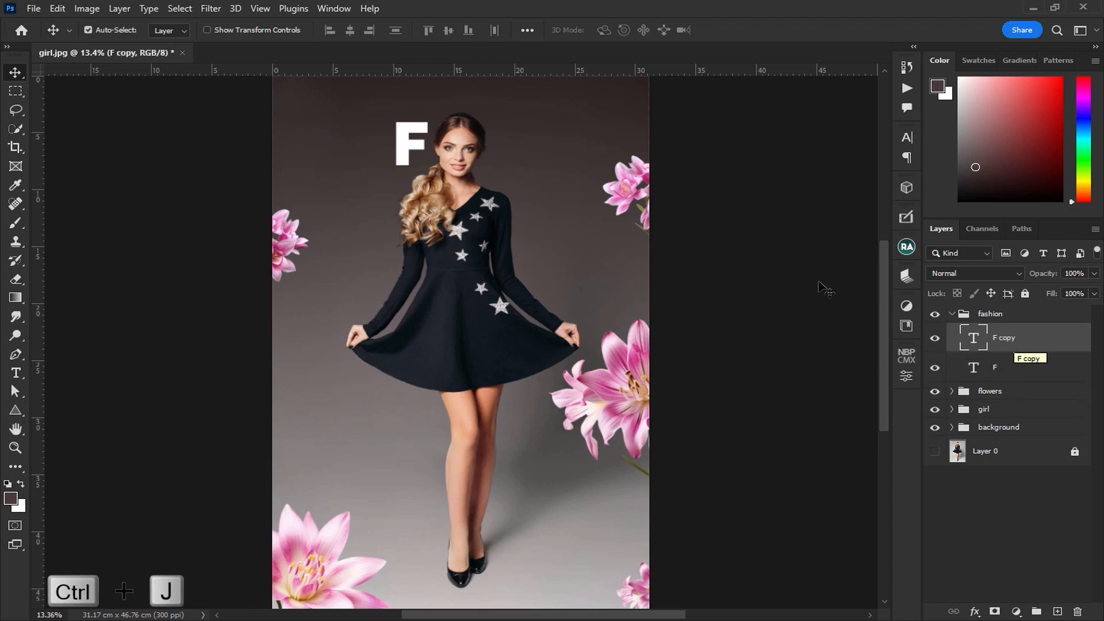
pyautogui.moveTo(410, 140); pyautogui.dragTo(410, 201)
pyautogui.doubleClick(409, 198)
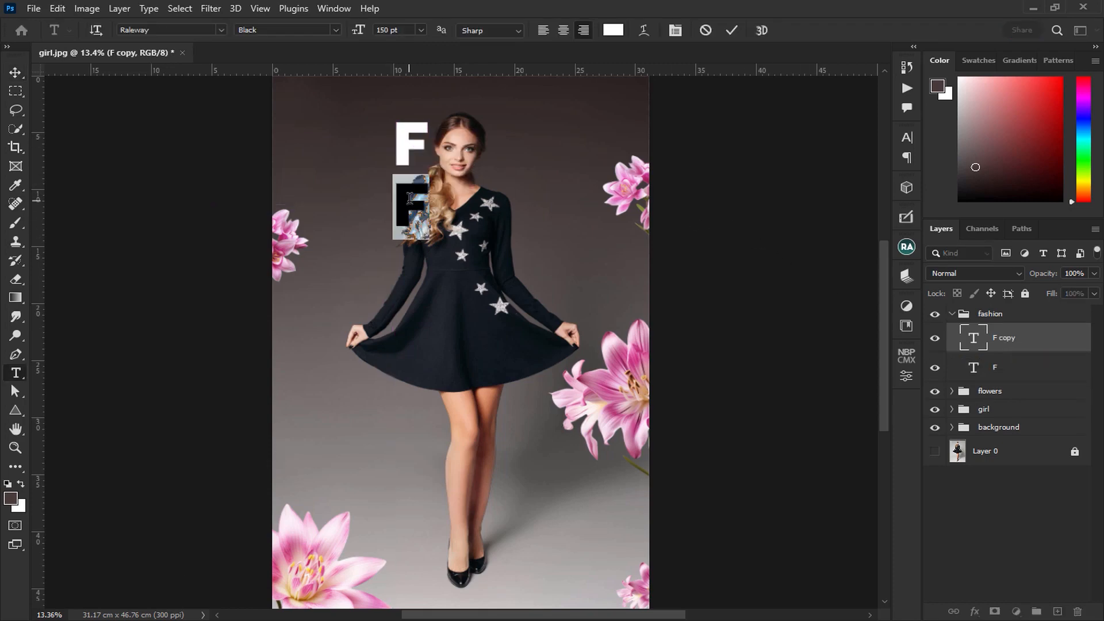
pyautogui.write('A')
pyautogui.click(15, 72)
# Duplicate the letter A, place the copy directly below it and change its letter to S
pyautogui.moveTo(416, 209); pyautogui.dragTo(421, 268)
pyautogui.hotkey('ctrl', 'j')
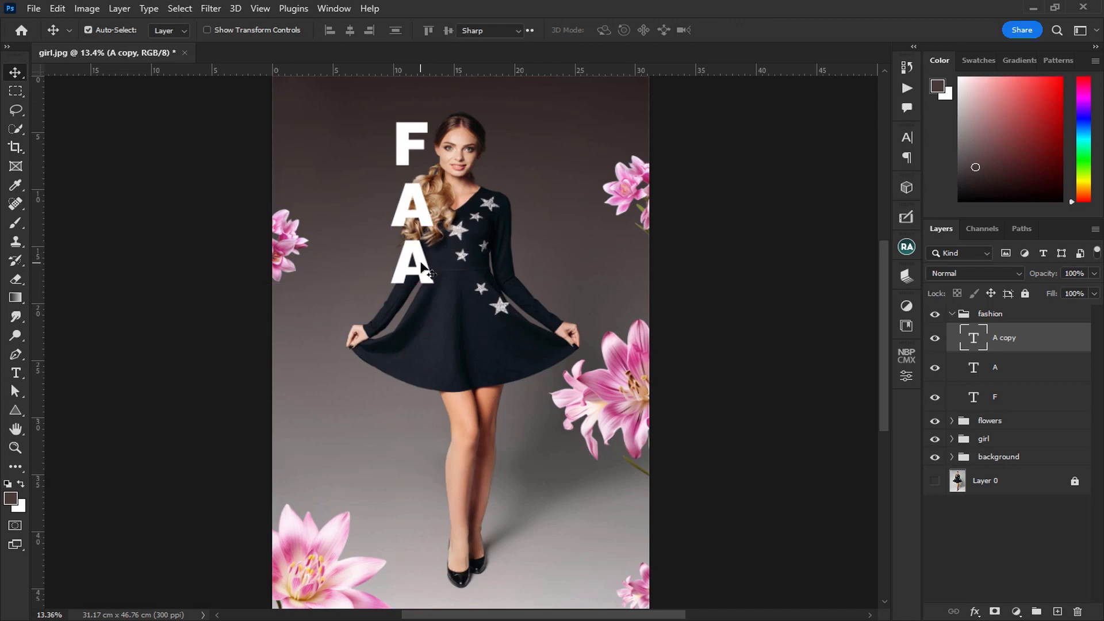
pyautogui.doubleClick(422, 263)
pyautogui.write('S')
pyautogui.click(16, 72)
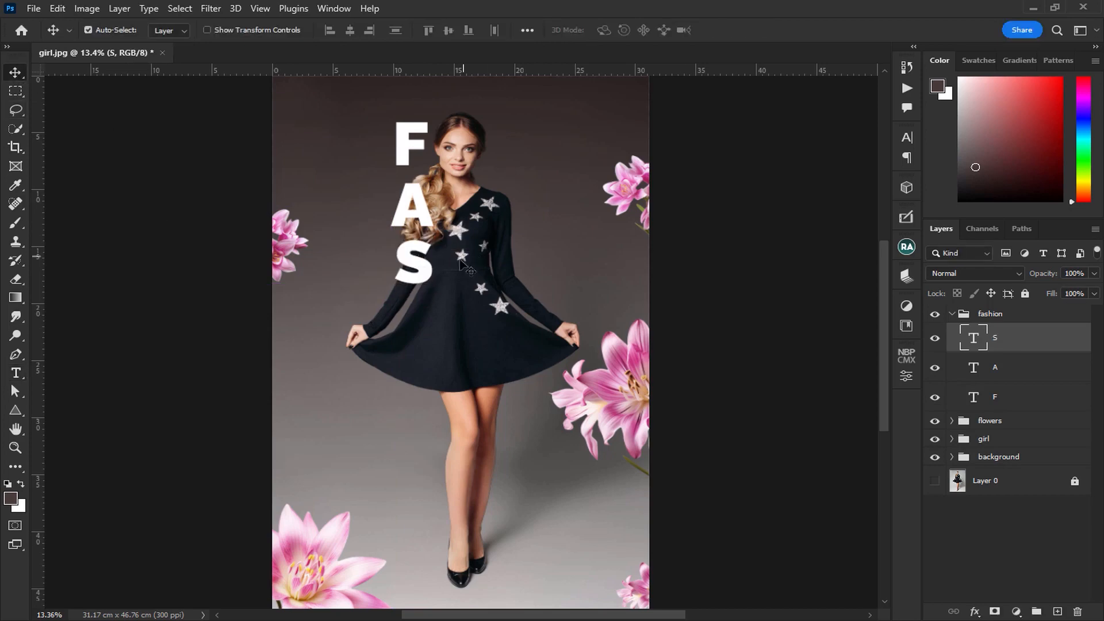
# Duplicate the letter S, place the copy directly below it and change its letter to H
pyautogui.hotkey('ctrl', 'j')
pyautogui.moveTo(422, 263); pyautogui.dragTo(423, 384)
pyautogui.doubleClick(424, 328)
pyautogui.write('H')
pyautogui.click(15, 71)
# Duplicate the letter H into the next position down the column and change the copy's letter to I
pyautogui.hotkey('ctrl', 'j')
pyautogui.doubleClick(422, 379)
pyautogui.write('I')
pyautogui.click(16, 71)
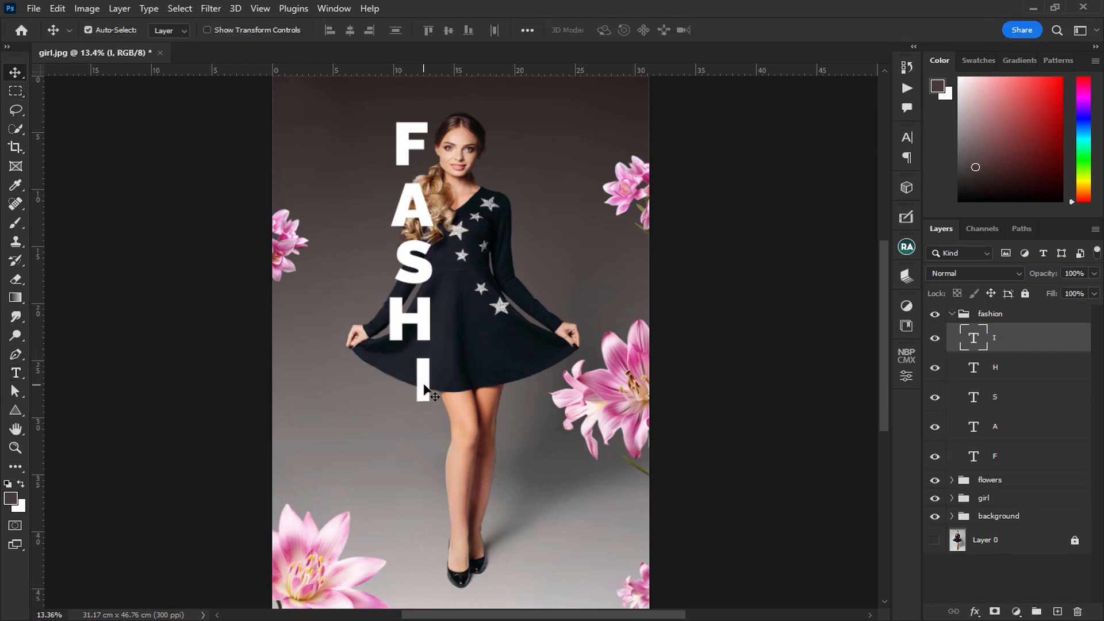
# Duplicate the letter I, place the copy directly below it and change its letter to O
pyautogui.hotkey('ctrl', 'j')
pyautogui.moveTo(425, 387); pyautogui.dragTo(427, 460)
pyautogui.doubleClick(422, 439)
pyautogui.write('O')
pyautogui.click(15, 72)
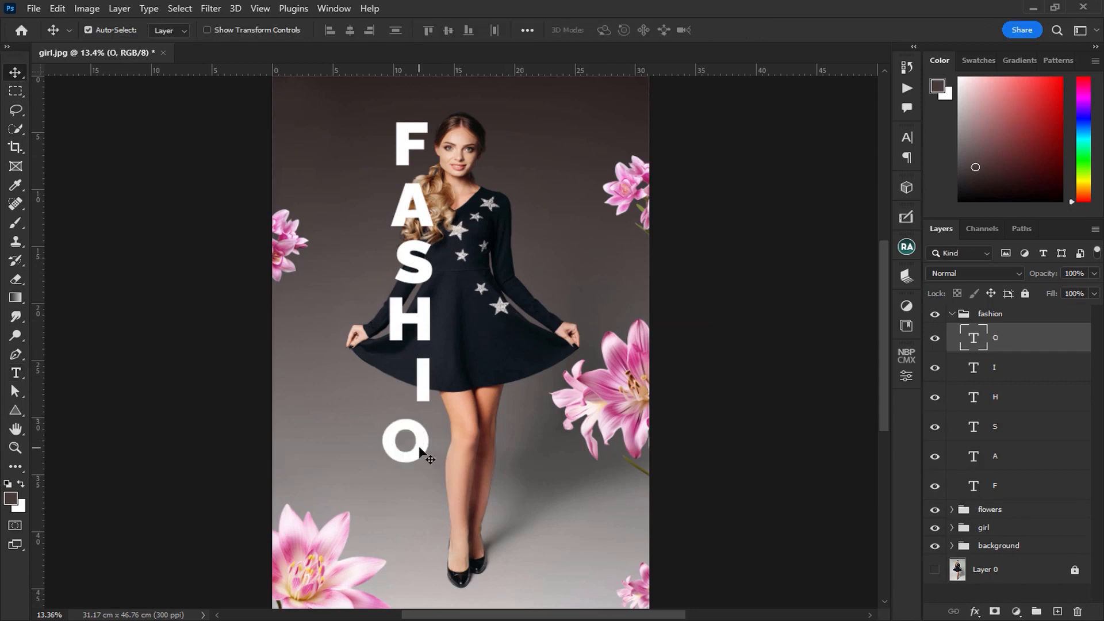
# Duplicate the letter O, place the copy directly below it and change its letter to N
pyautogui.hotkey('ctrl', 'j')
pyautogui.moveTo(424, 460); pyautogui.dragTo(424, 515)
pyautogui.doubleClick(417, 502)
pyautogui.write('N')
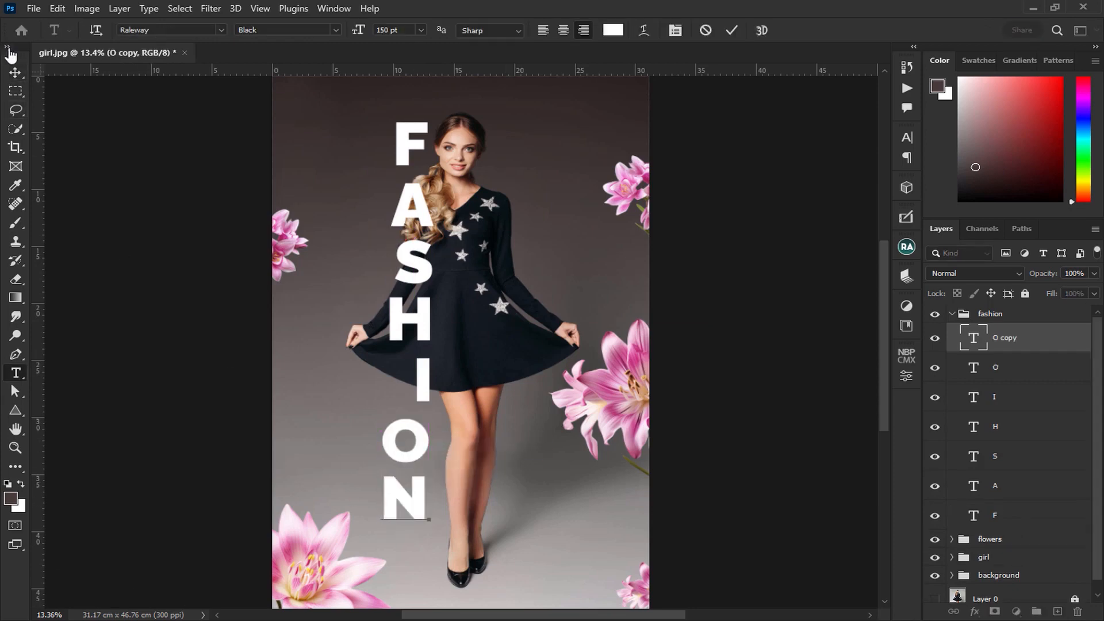
pyautogui.click(16, 72)
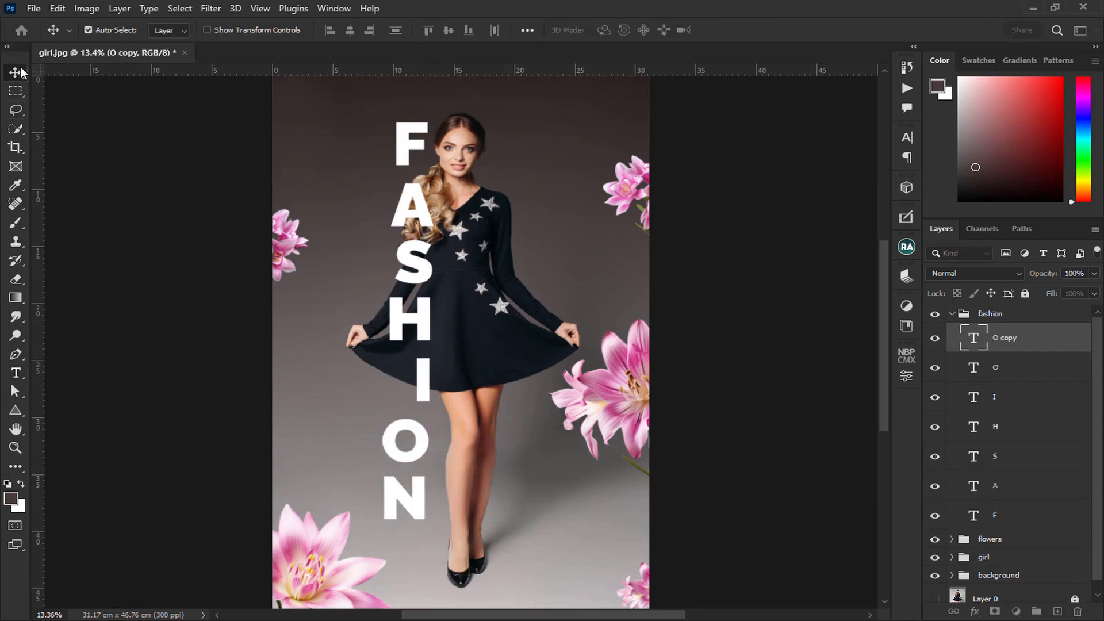
# Stretch all seven FASHION letters together to 122.08% width and 102.65% height and shift them slightly right and down
pyautogui.keyDown('shift'); pyautogui.click(1030, 524); pyautogui.keyUp('shift')
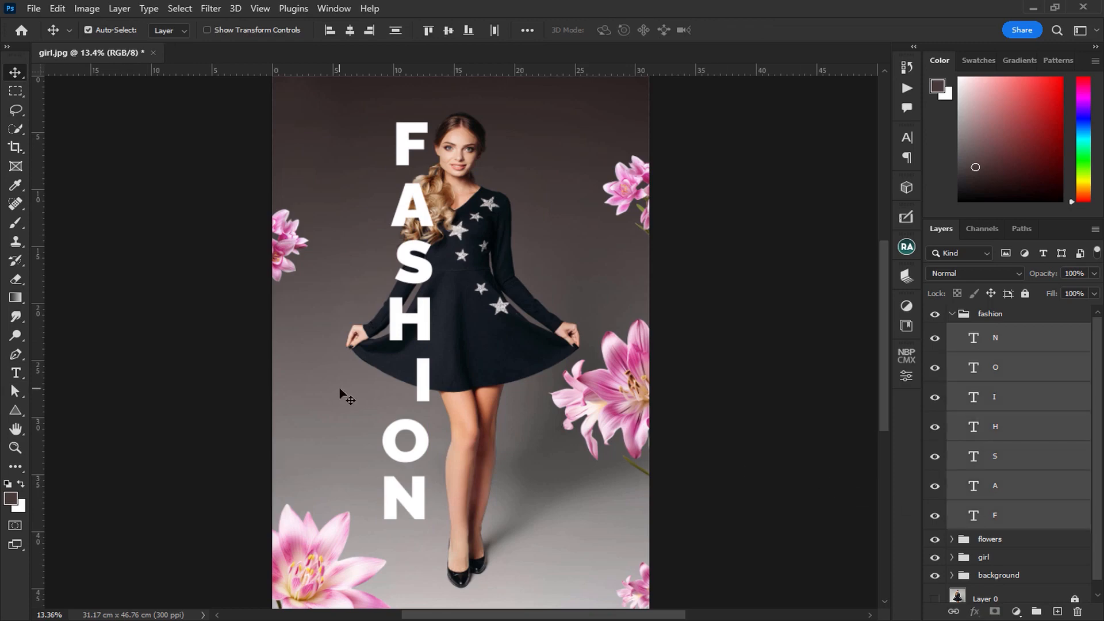
pyautogui.hotkey('ctrl', 't')
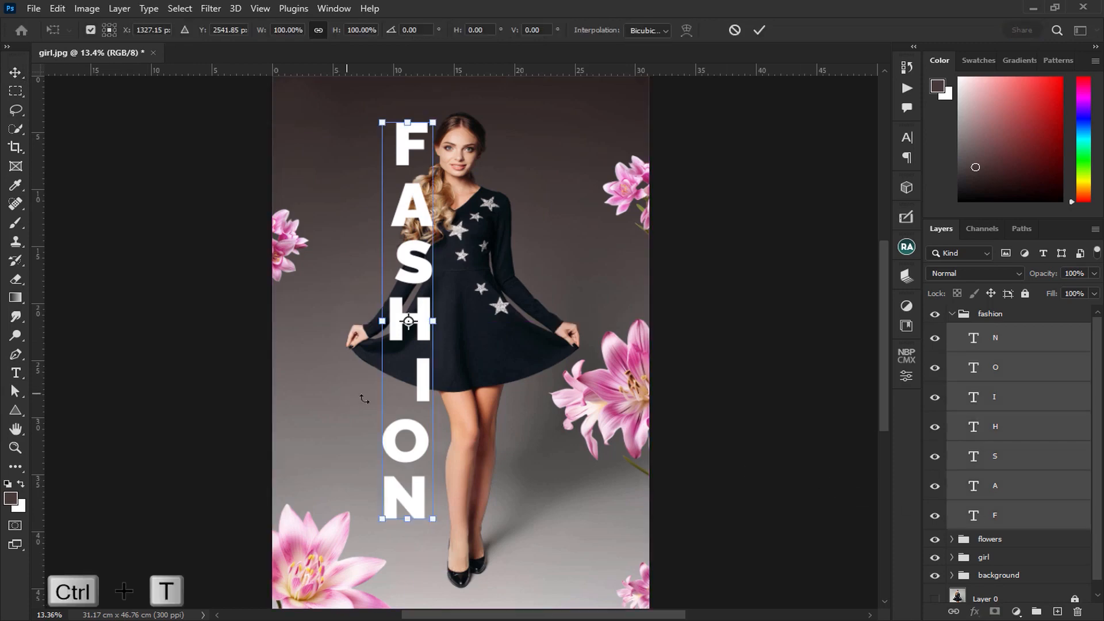
pyautogui.moveTo(434, 122); pyautogui.dragTo(434, 117)
pyautogui.moveTo(435, 320); pyautogui.dragTo(444, 320)
pyautogui.press('Return')
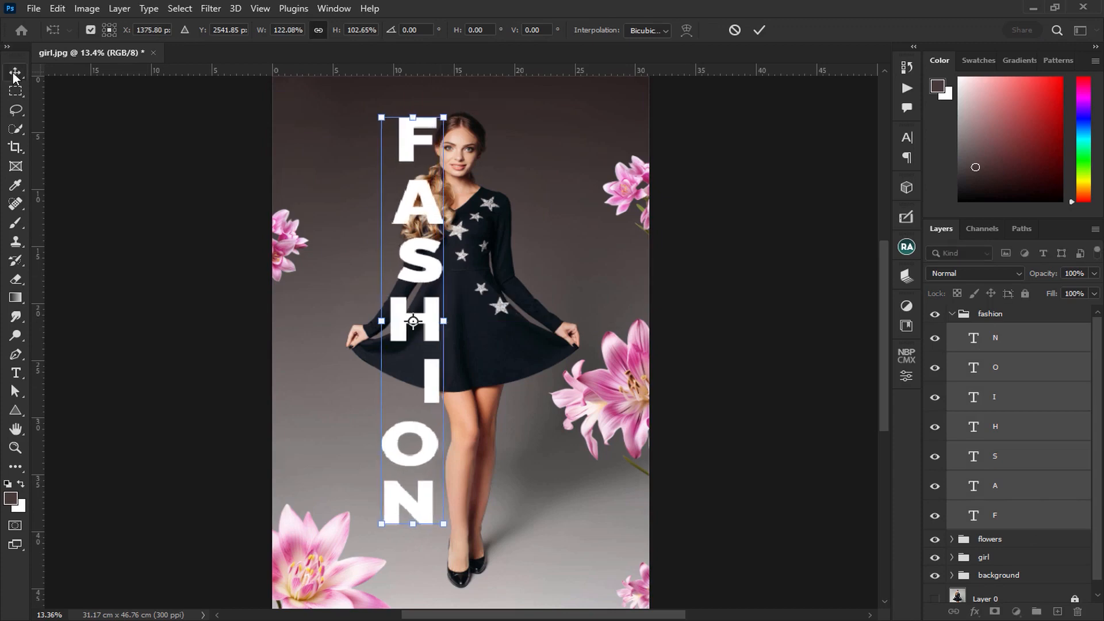
pyautogui.moveTo(419, 505)
pyautogui.mouseDown()
pyautogui.moveTo(432, 533)
pyautogui.moveTo(429, 521)
pyautogui.mouseUp()
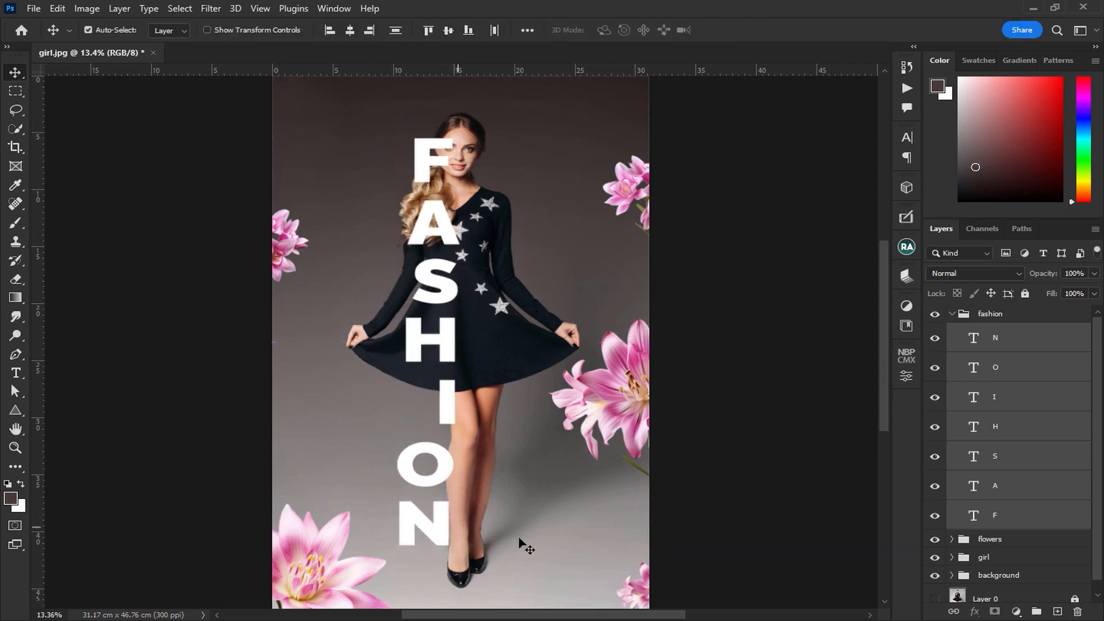
pyautogui.click(518, 542)
# Stagger the letters F, A, S and H individually leftward, with A and S farthest out beside the girl's arm
pyautogui.moveTo(428, 162); pyautogui.dragTo(419, 152)
pyautogui.moveTo(445, 234); pyautogui.dragTo(410, 217)
pyautogui.moveTo(441, 291); pyautogui.dragTo(414, 288)
pyautogui.moveTo(447, 351)
pyautogui.mouseDown()
pyautogui.moveTo(418, 359)
pyautogui.moveTo(433, 362)
pyautogui.mouseUp()
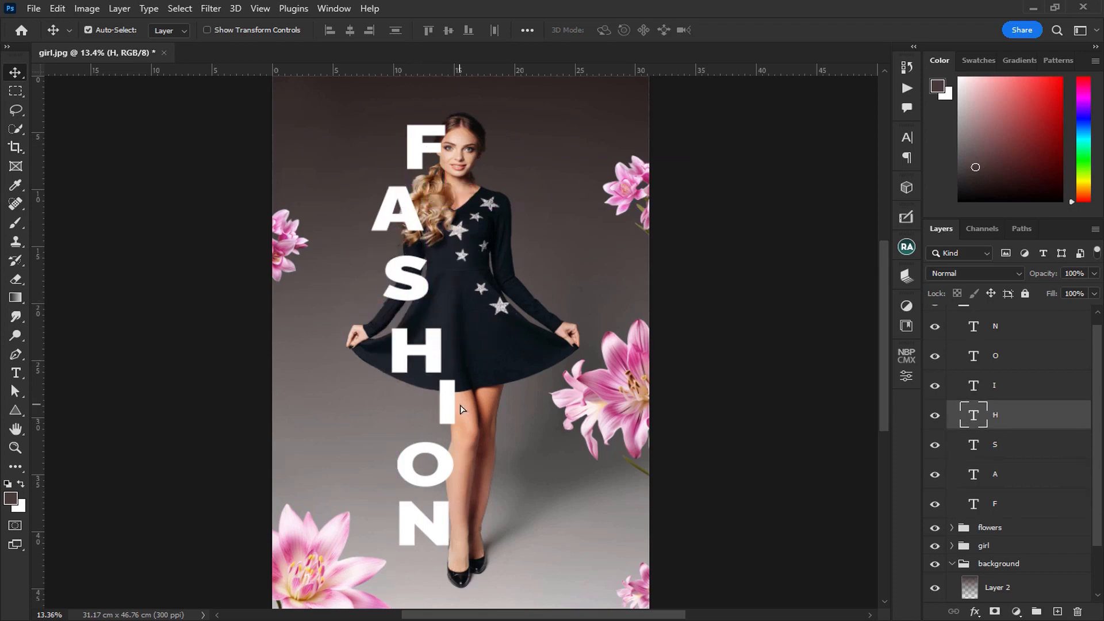
# Shift the letters O and N slightly right so they overlap the girl's lower leg
pyautogui.moveTo(428, 474); pyautogui.dragTo(442, 488)
pyautogui.moveTo(436, 534); pyautogui.dragTo(458, 550)
pyautogui.moveTo(450, 482); pyautogui.dragTo(456, 468)
pyautogui.moveTo(453, 524); pyautogui.dragTo(460, 522)
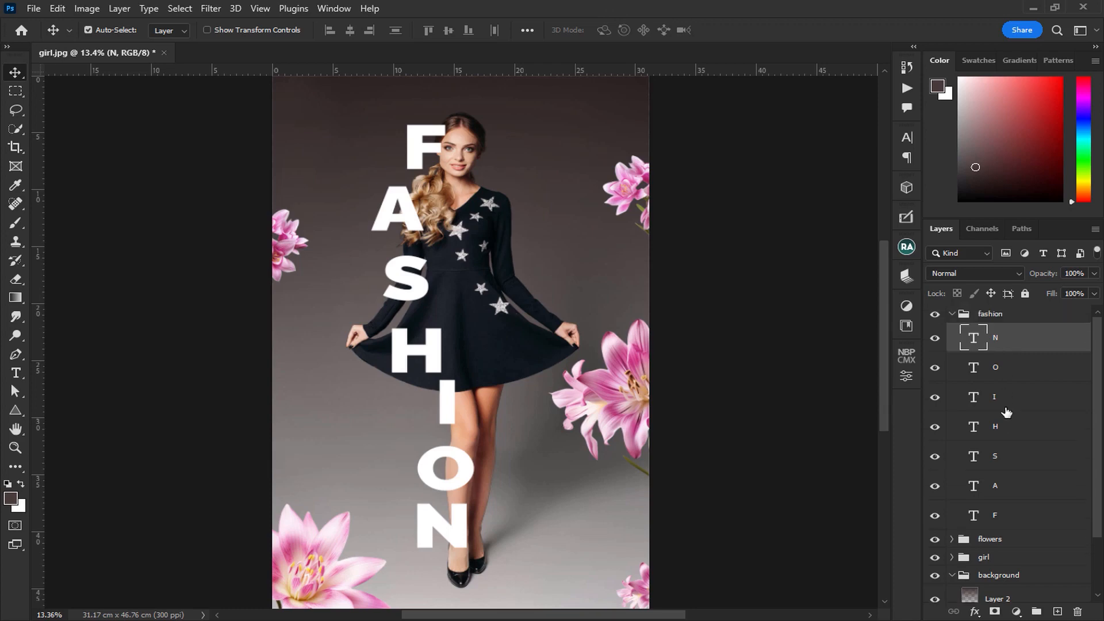
# Duplicate the girl cut-out Layer 3 from the girl group to above the N layer in the fashion group
pyautogui.scroll(-1, 1011, 459)
pyautogui.click(951, 539)
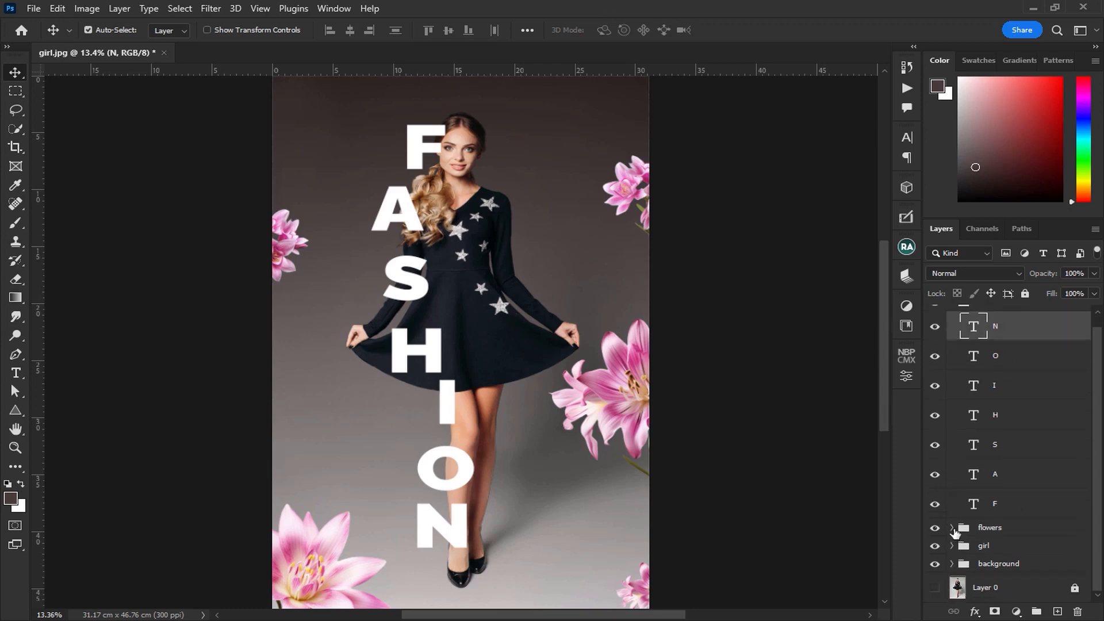
pyautogui.click(952, 546)
pyautogui.moveTo(1013, 575); pyautogui.dragTo(1062, 319)
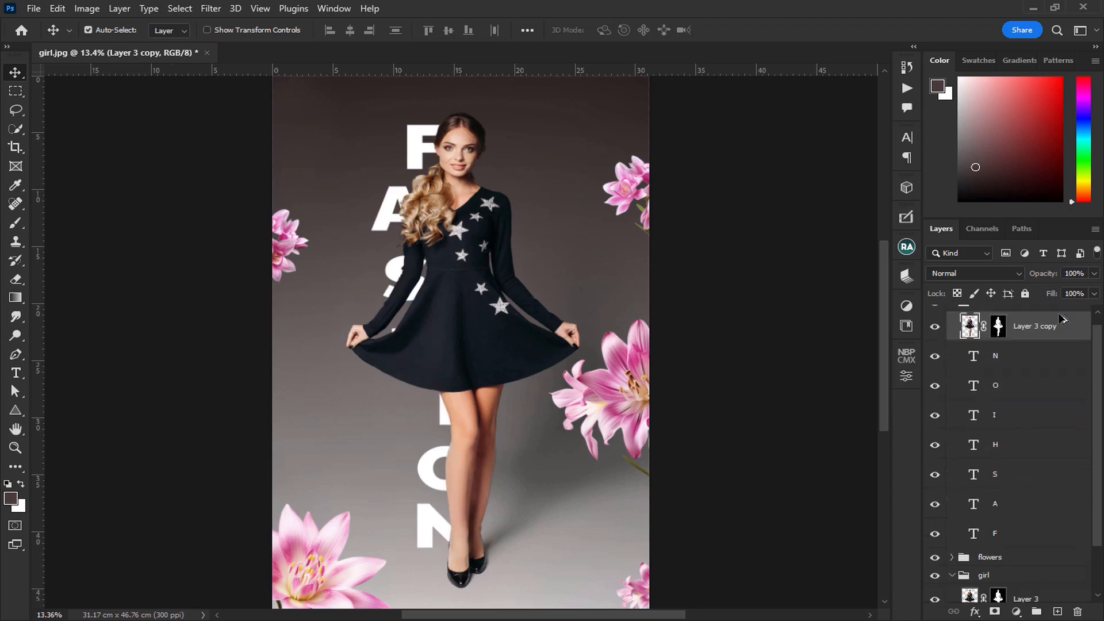
pyautogui.scroll(1, 1010, 411)
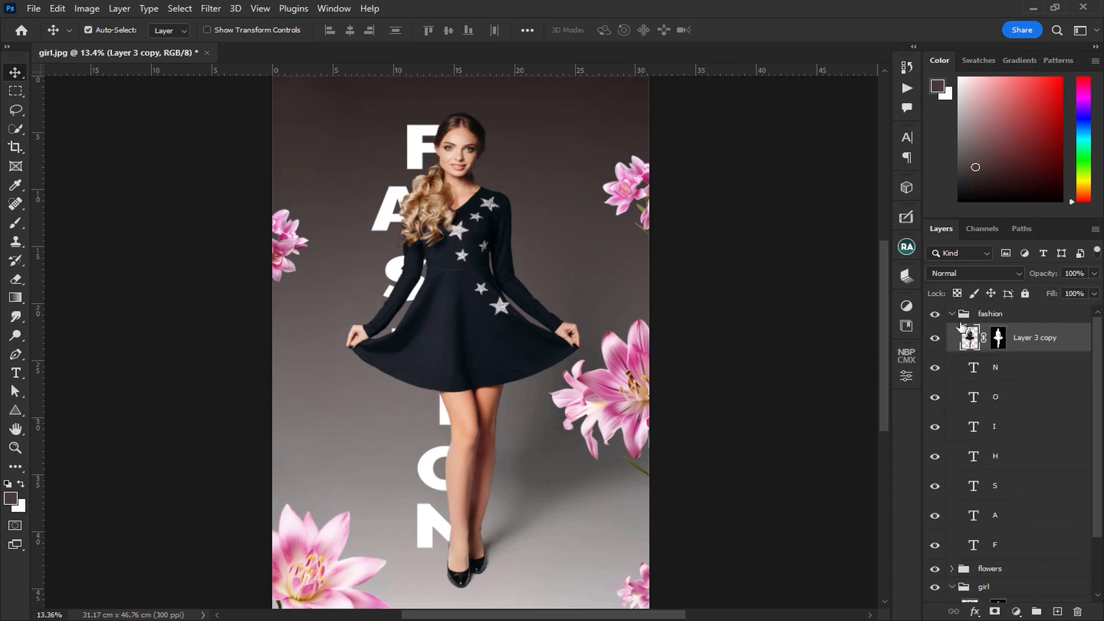
pyautogui.scroll(-3, 995, 562)
pyautogui.click(951, 516)
pyautogui.scroll(3, 1054, 486)
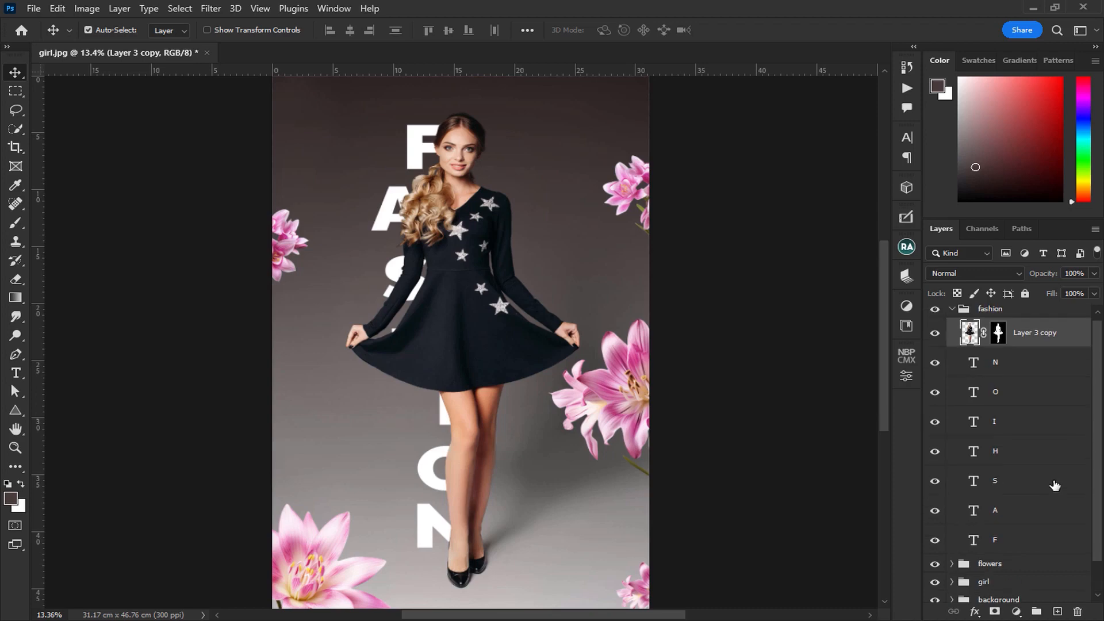
# Move the S, H and I text layers above Layer 3 copy and collapse the fashion group
pyautogui.click(1013, 485)
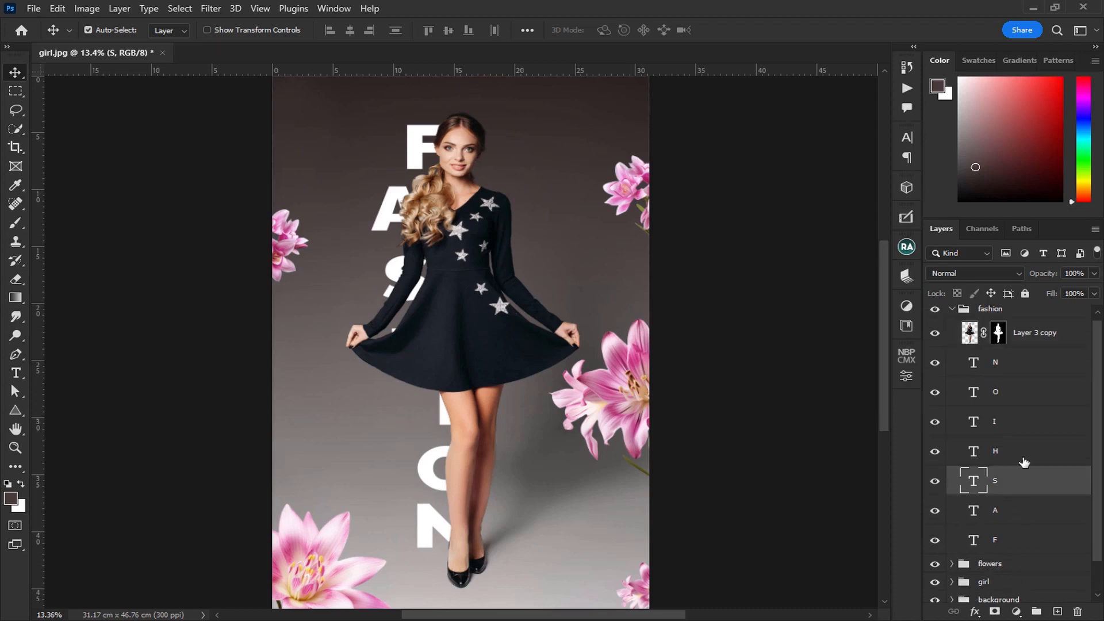
pyautogui.keyDown('shift'); pyautogui.click(1024, 457); pyautogui.keyUp('shift')
pyautogui.keyDown('shift'); pyautogui.click(1021, 427); pyautogui.keyUp('shift')
pyautogui.moveTo(1023, 419); pyautogui.dragTo(1023, 327)
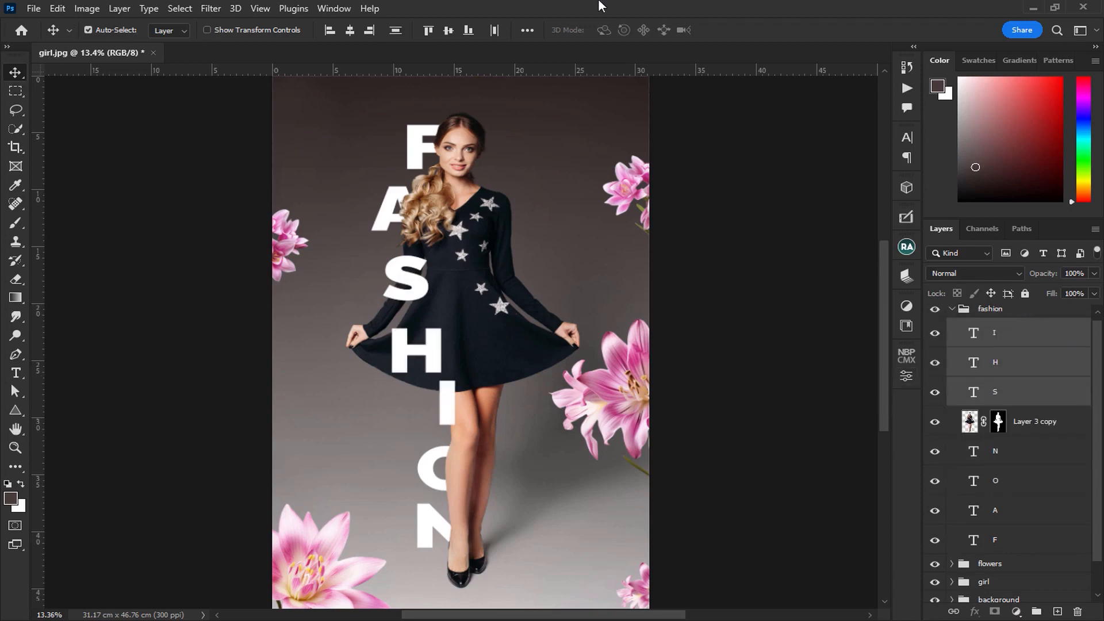
pyautogui.click(951, 310)
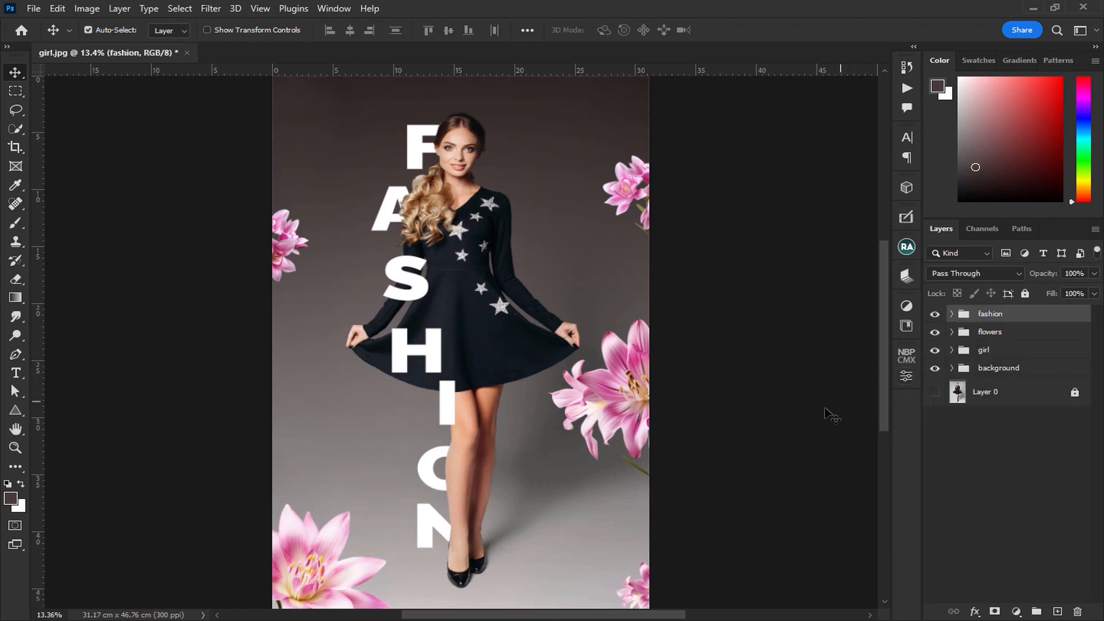
# Add a FASHION text line in Raleway Black at 36 pt and place it in the poster's upper-left corner
pyautogui.click(811, 424)
pyautogui.click(1027, 319)
pyautogui.click(16, 373)
pyautogui.moveTo(335, 182); pyautogui.dragTo(364, 377)
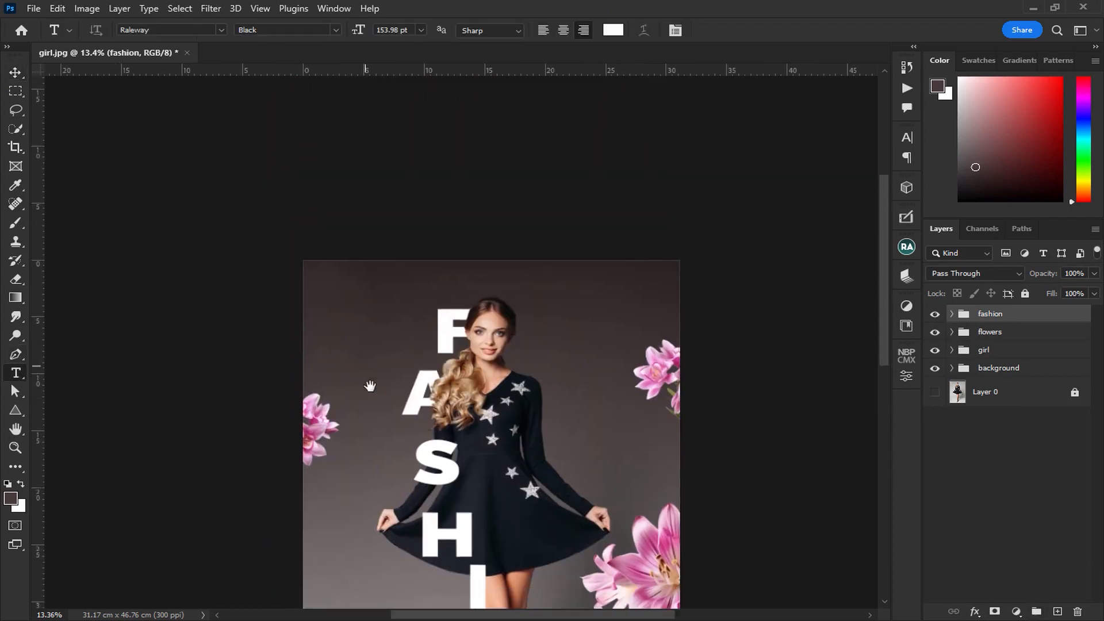
pyautogui.click(361, 272)
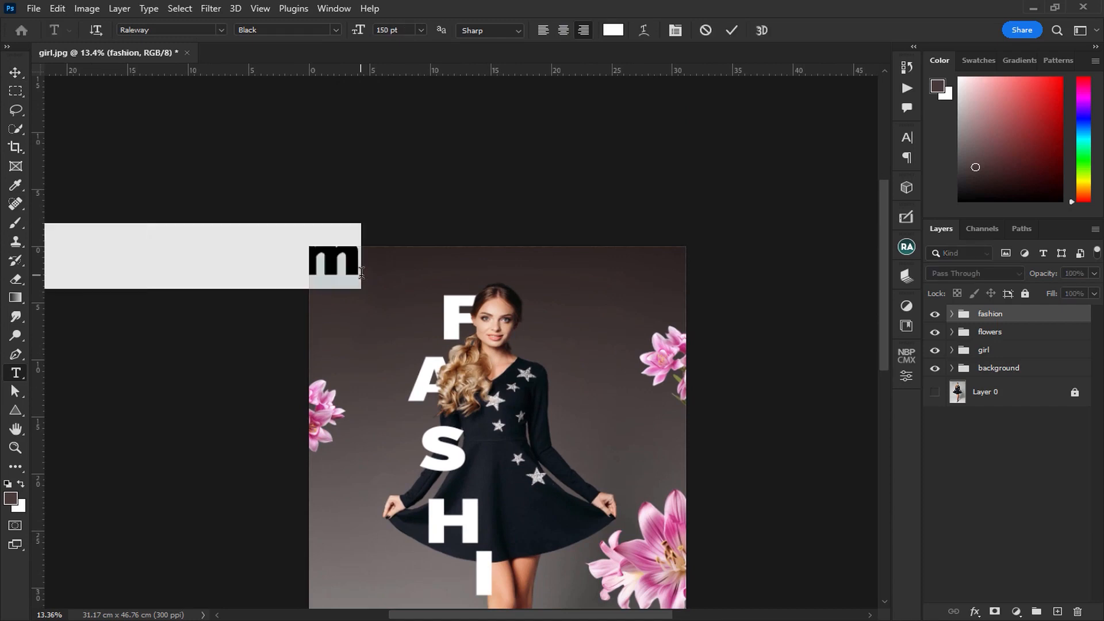
pyautogui.press('BackSpace')
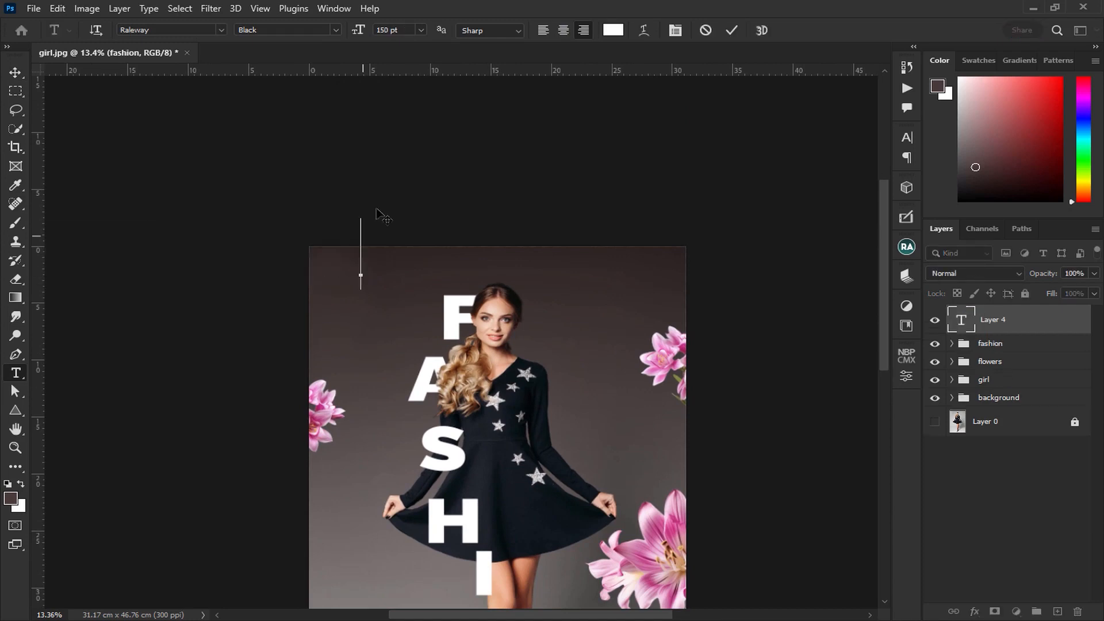
pyautogui.click(423, 30)
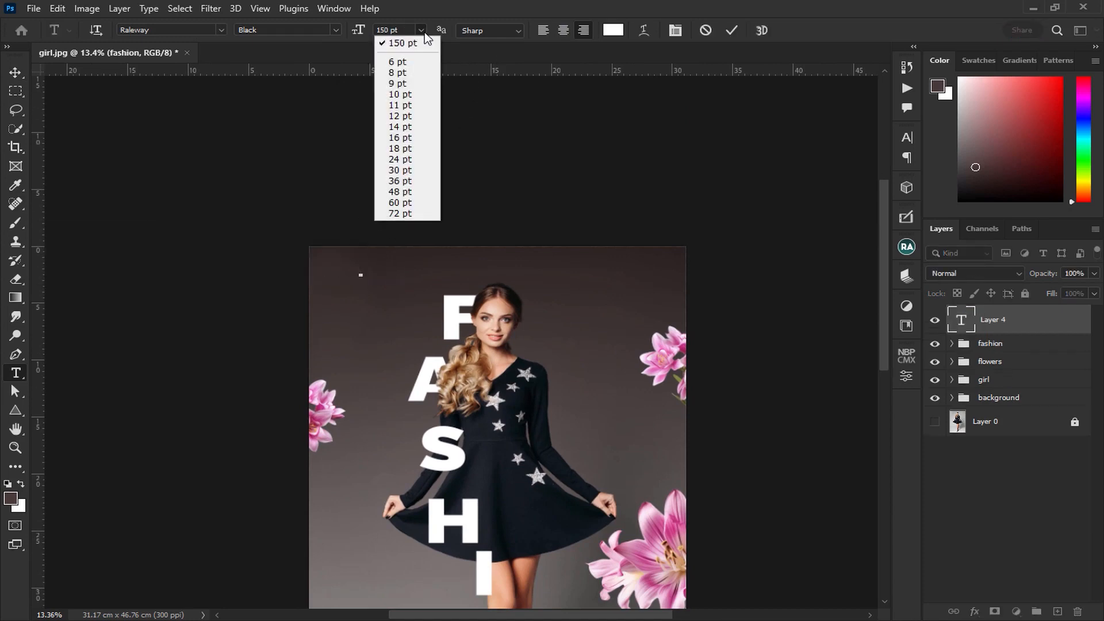
pyautogui.click(412, 181)
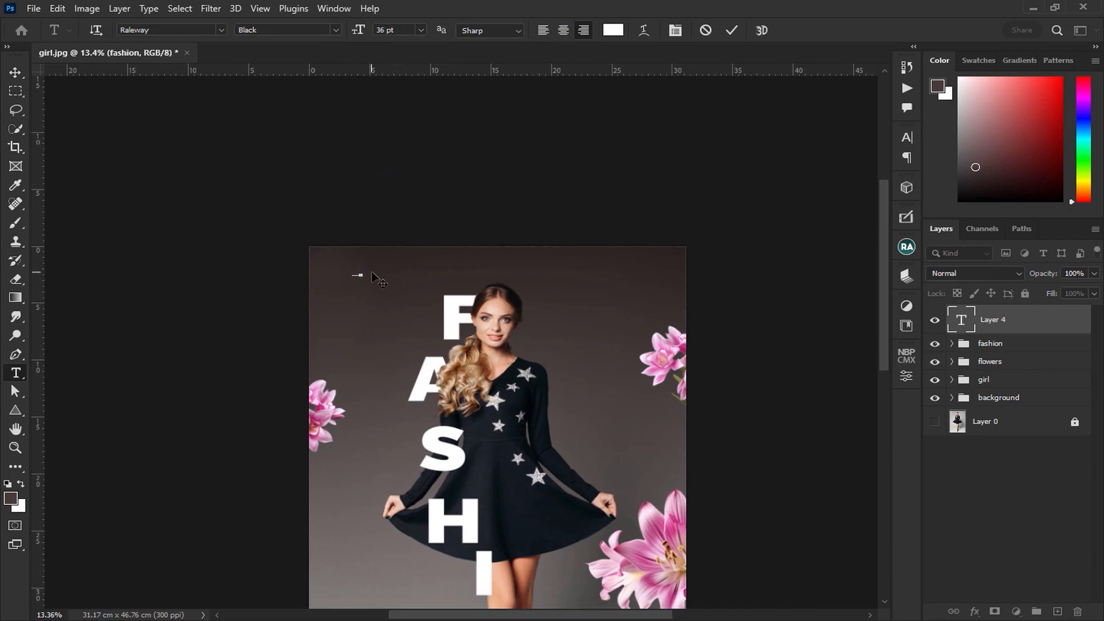
pyautogui.write('SHION')
pyautogui.click(15, 72)
pyautogui.moveTo(356, 275); pyautogui.dragTo(386, 270)
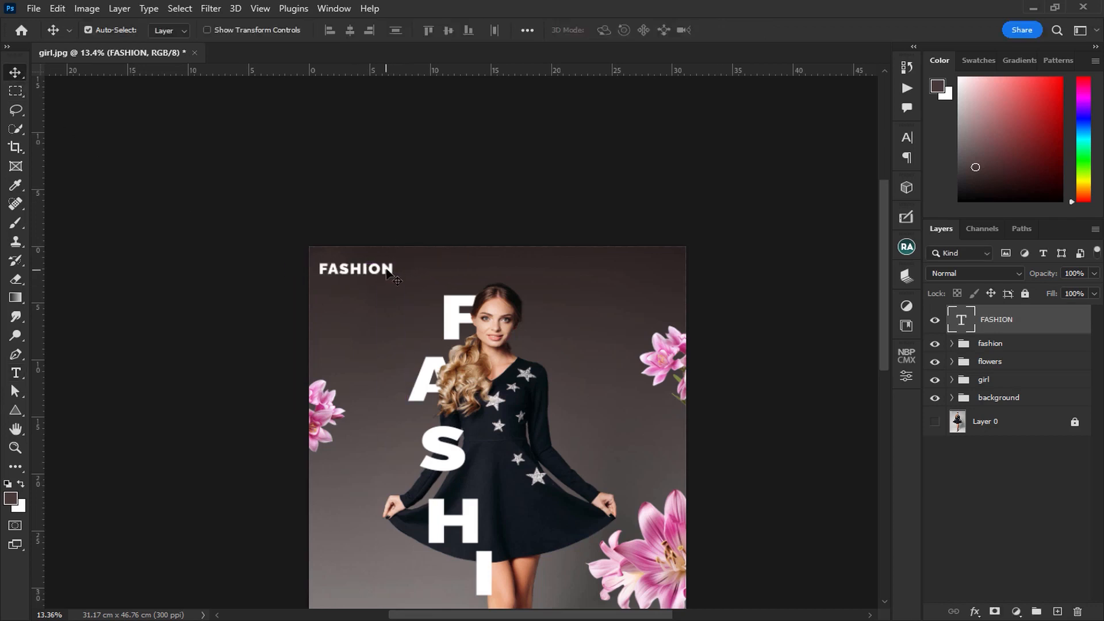
# Change the font style of the small FASHION line to Bold
pyautogui.doubleClick(386, 270)
pyautogui.click(338, 32)
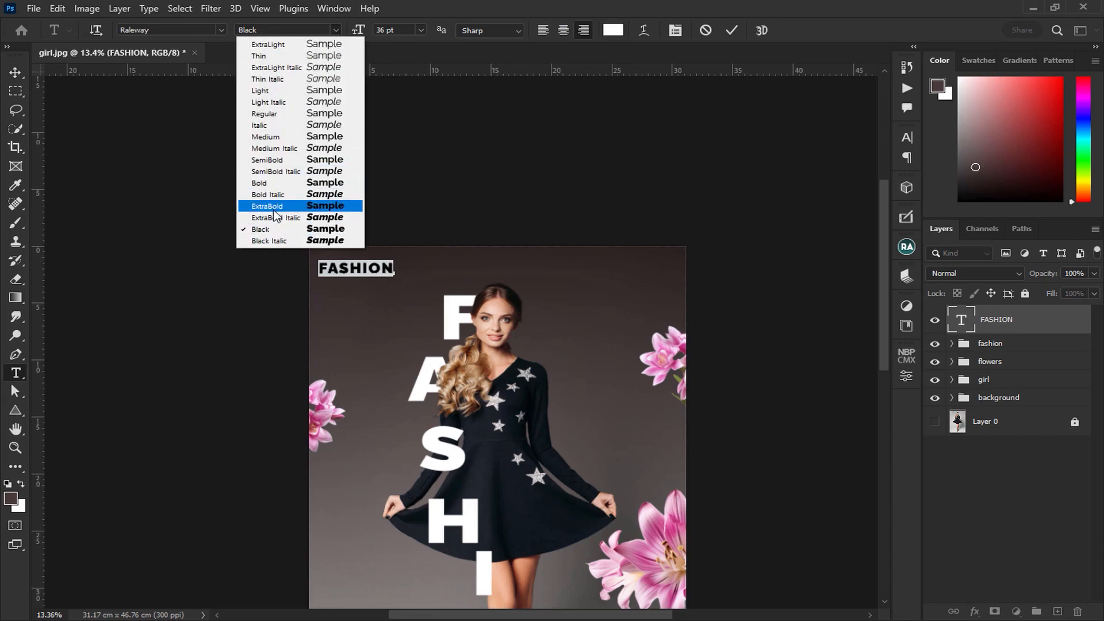
pyautogui.click(275, 184)
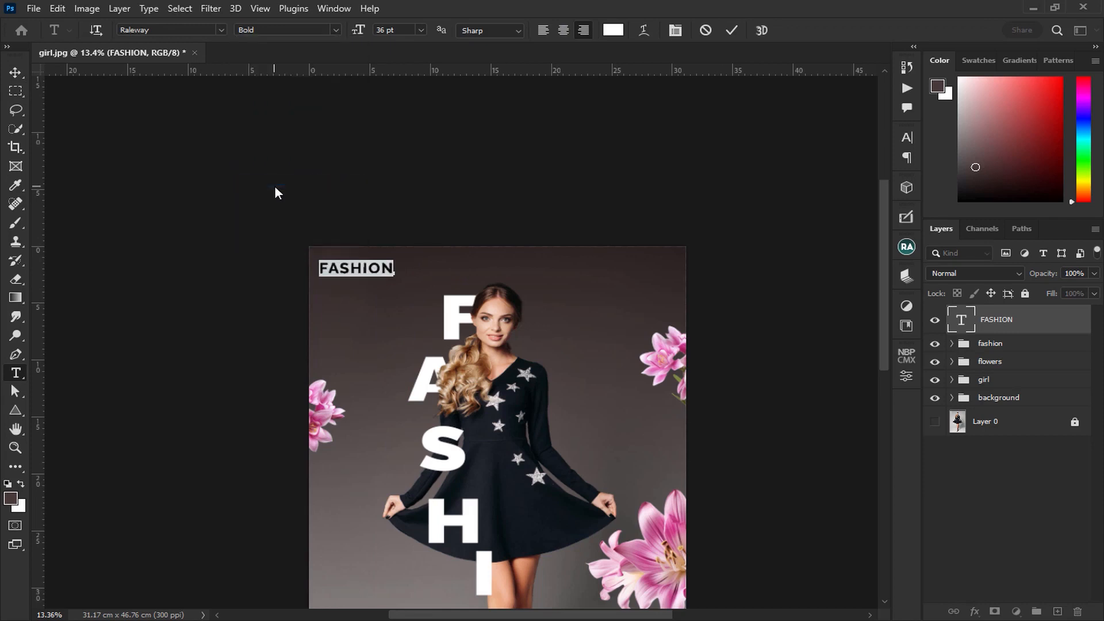
pyautogui.click(15, 72)
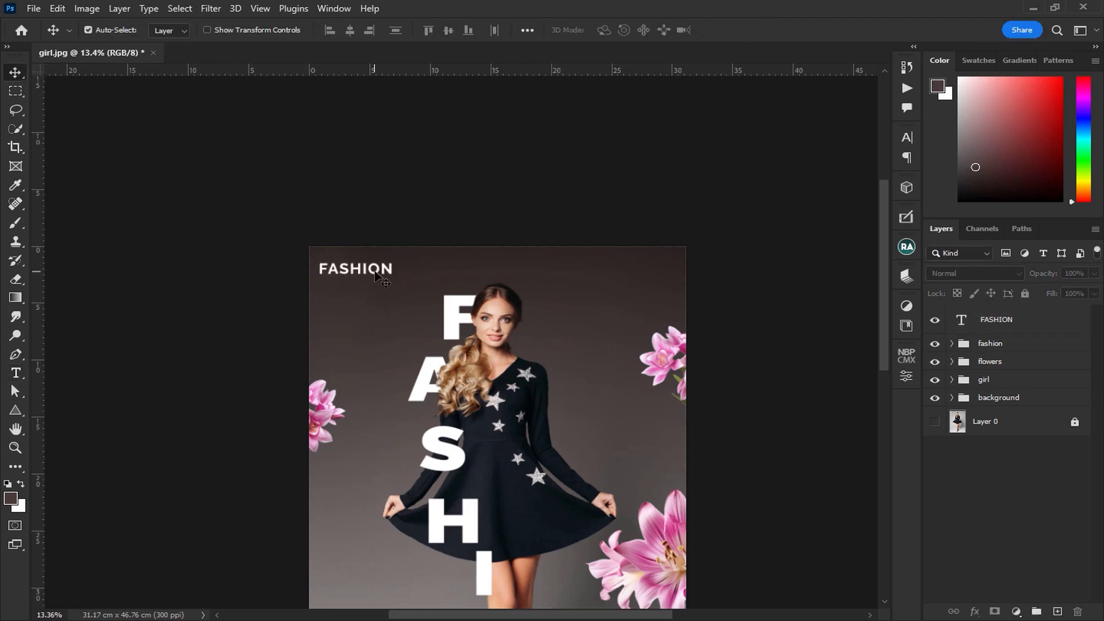
# Enlarge the small FASHION line to 48 pt and shift it back inside the poster's upper-left corner
pyautogui.doubleClick(375, 268)
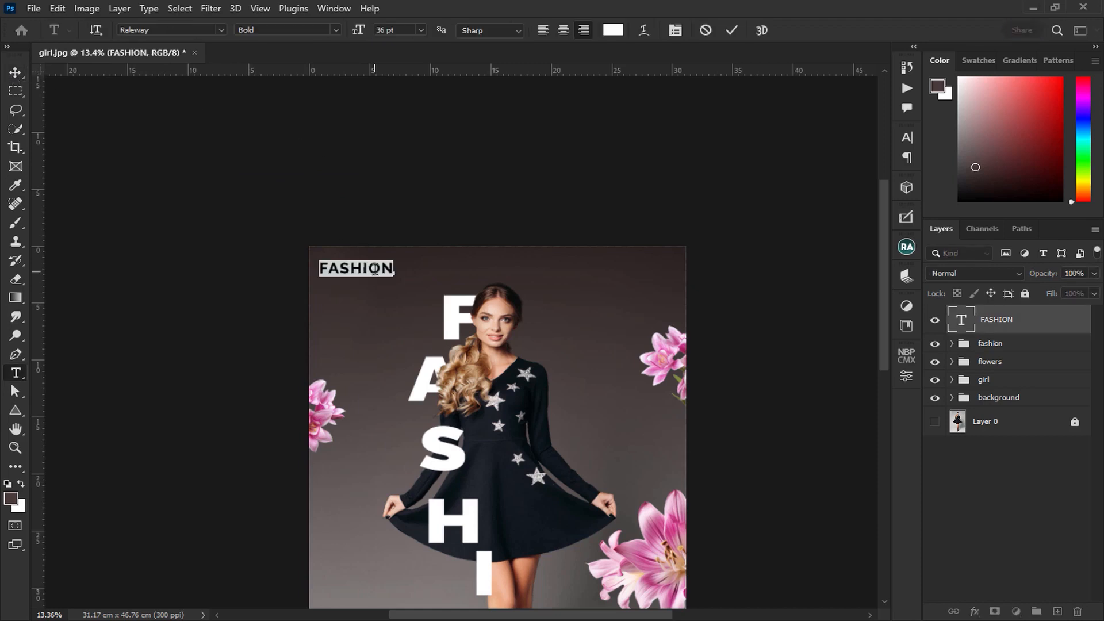
pyautogui.click(420, 30)
pyautogui.click(413, 192)
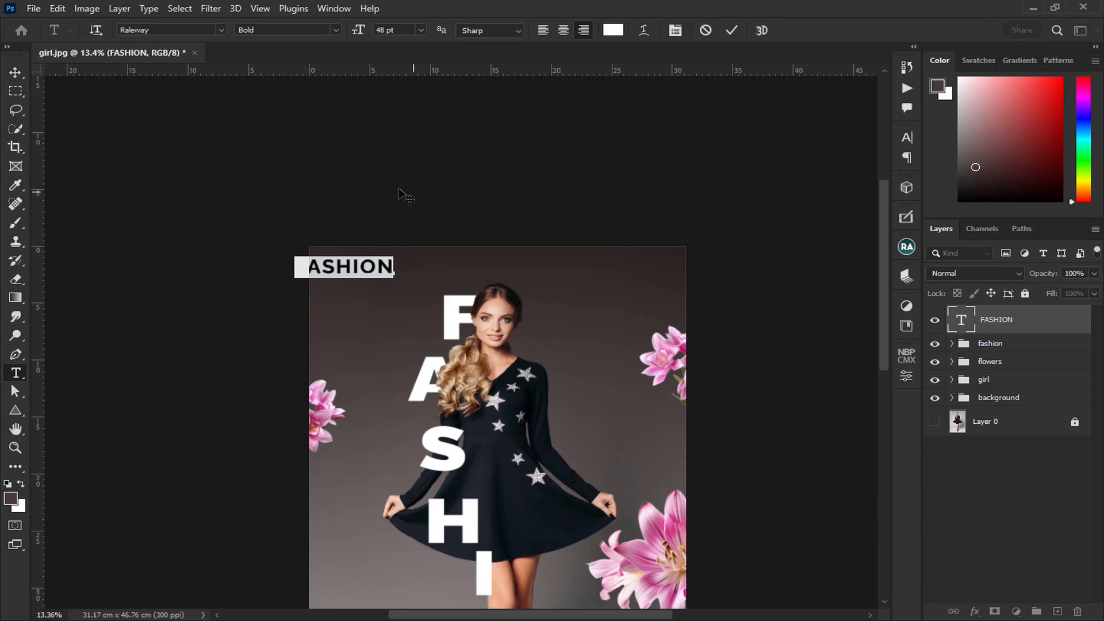
pyautogui.click(15, 72)
pyautogui.moveTo(374, 284); pyautogui.dragTo(398, 272)
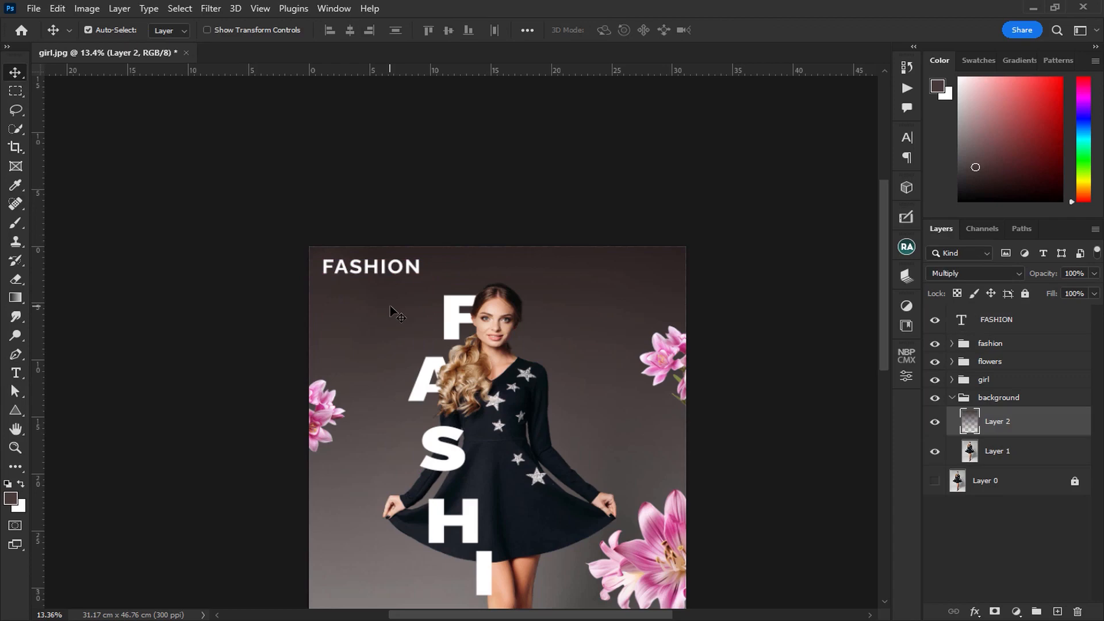
# Set the small FASHION line to 42 pt and nudge it slightly down and left in the poster's corner
pyautogui.scroll(-2, 385, 324)
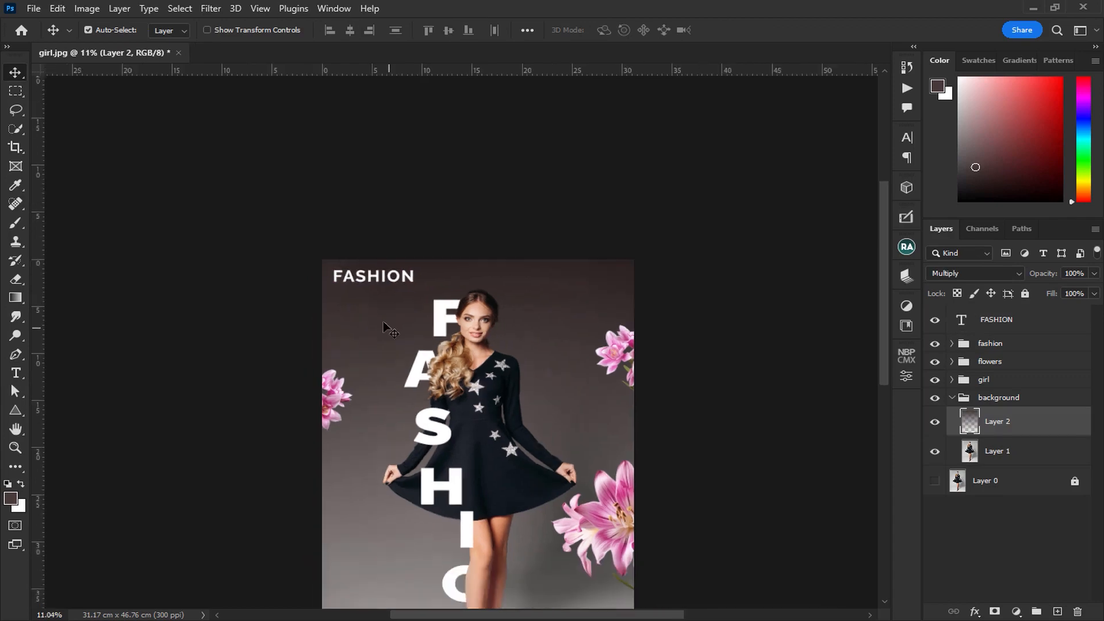
pyautogui.scroll(4, 384, 325)
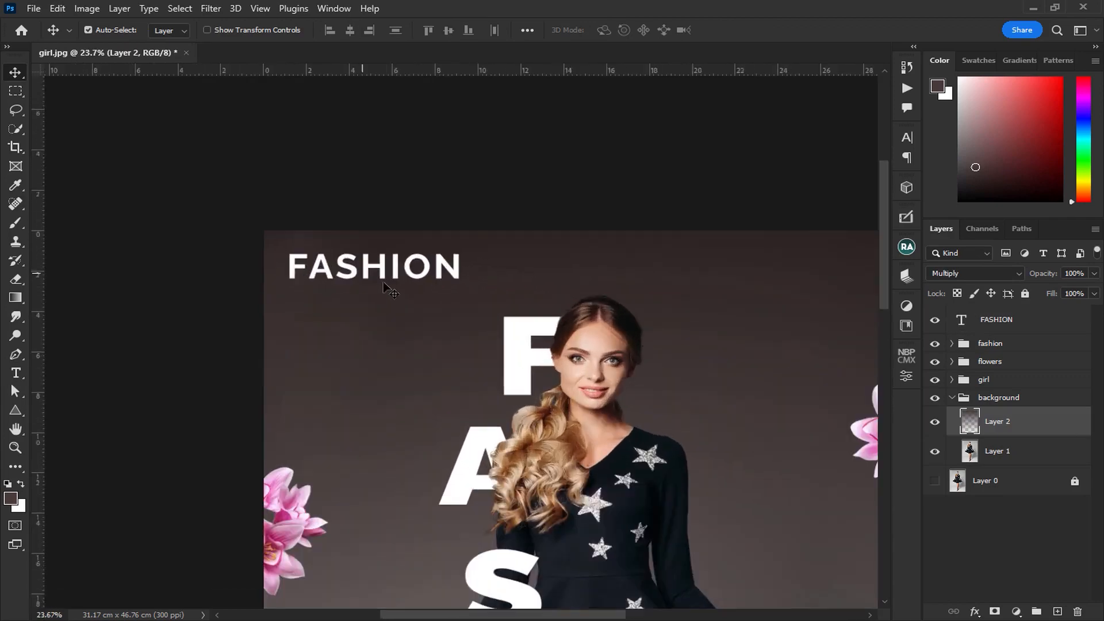
pyautogui.doubleClick(412, 270)
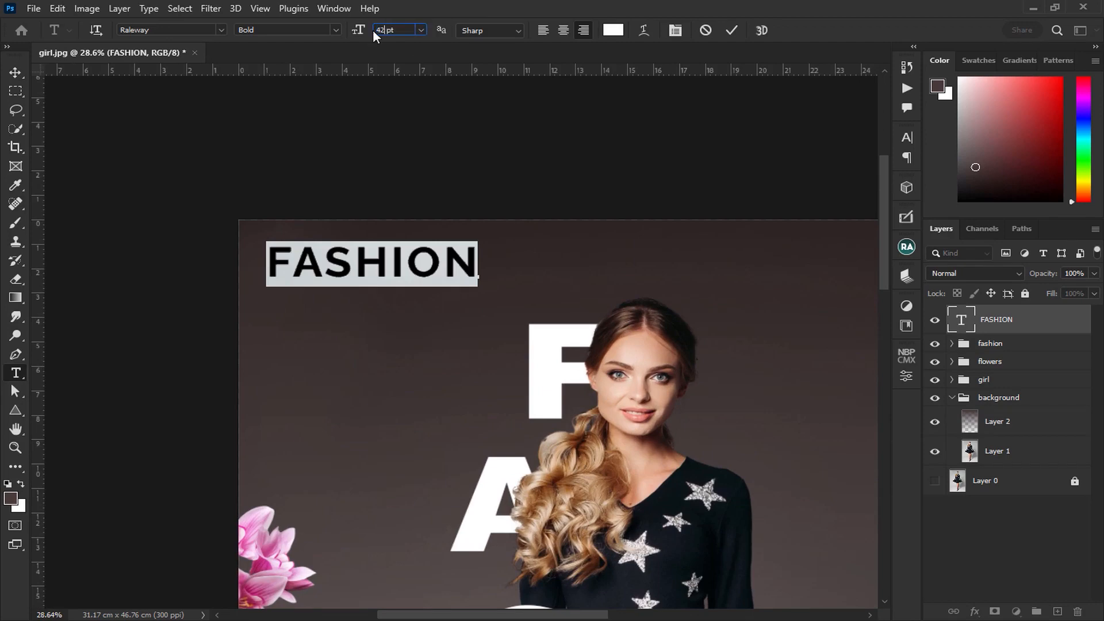
pyautogui.press('Return')
pyautogui.click(15, 72)
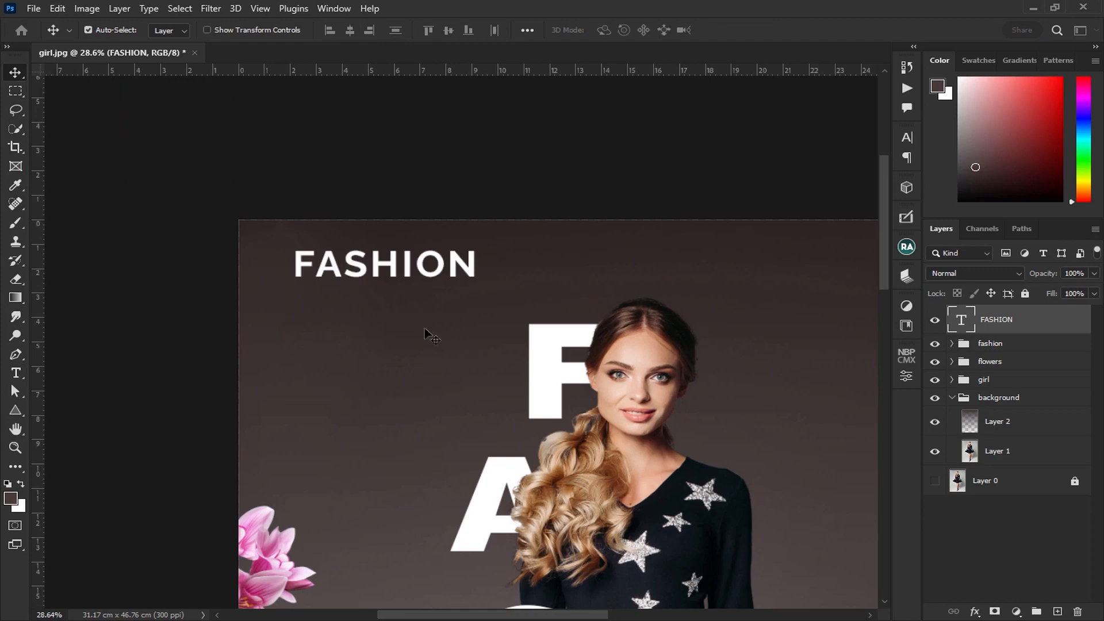
pyautogui.moveTo(389, 267); pyautogui.dragTo(379, 275)
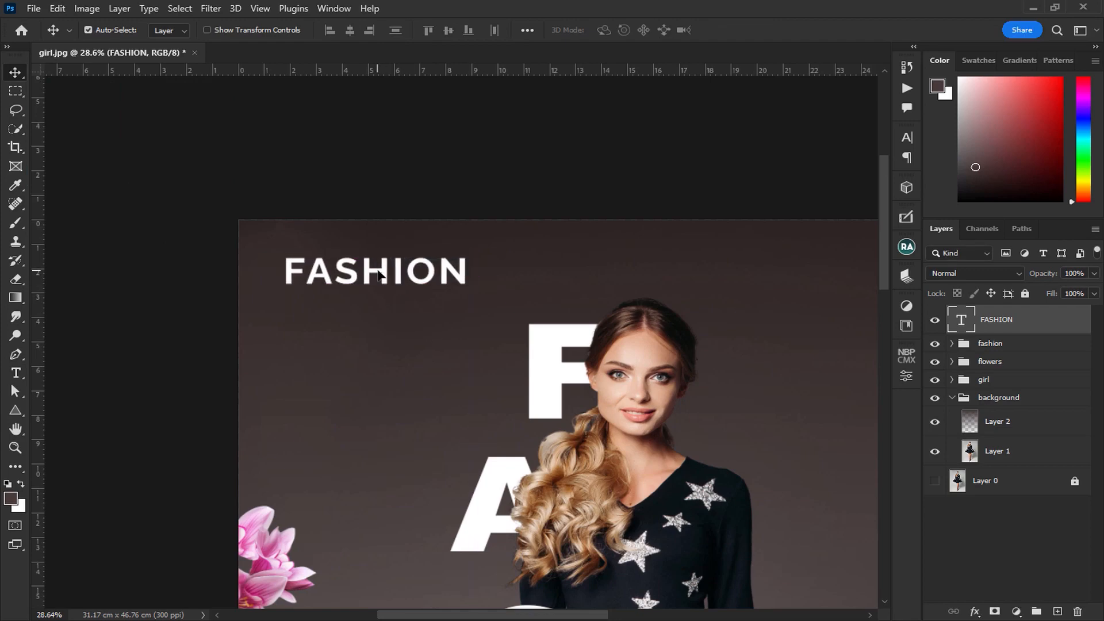
# Duplicate the small FASHION line directly beneath the original and put both text layers in a group named text
pyautogui.hotkey('ctrl', 'j')
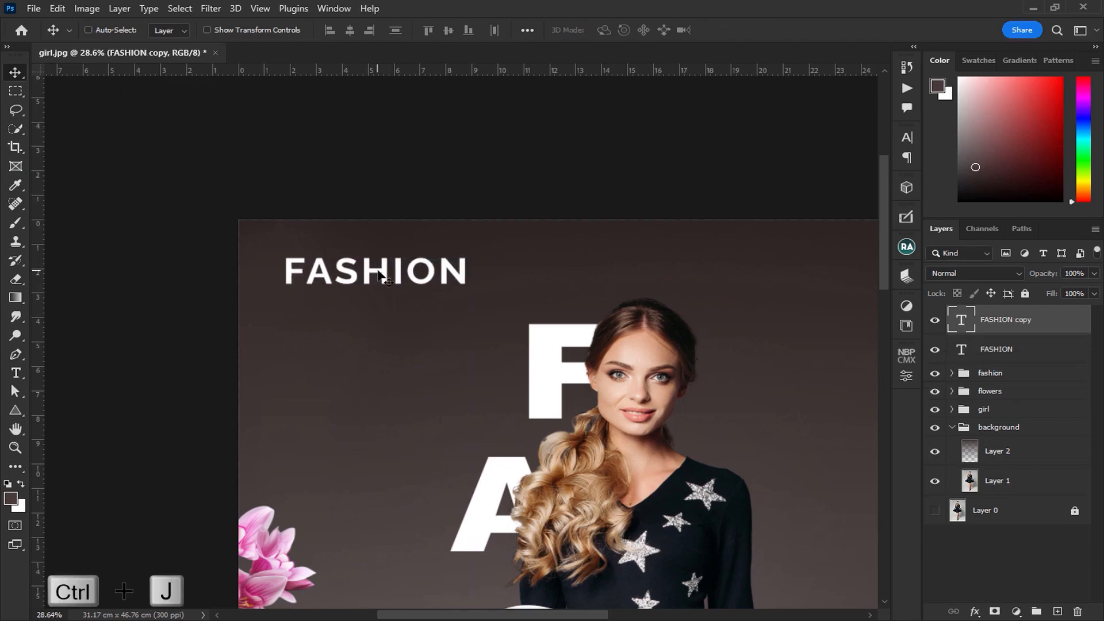
pyautogui.moveTo(377, 278); pyautogui.dragTo(375, 320)
pyautogui.keyDown('shift'); pyautogui.click(1060, 358); pyautogui.keyUp('shift')
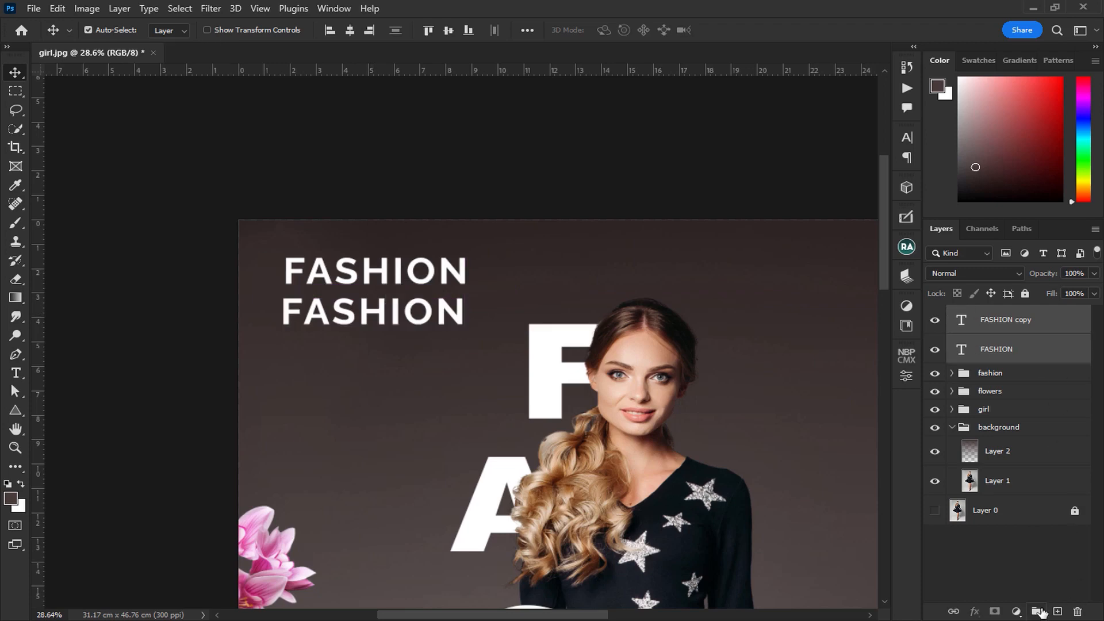
pyautogui.click(1038, 611)
pyautogui.doubleClick(992, 313)
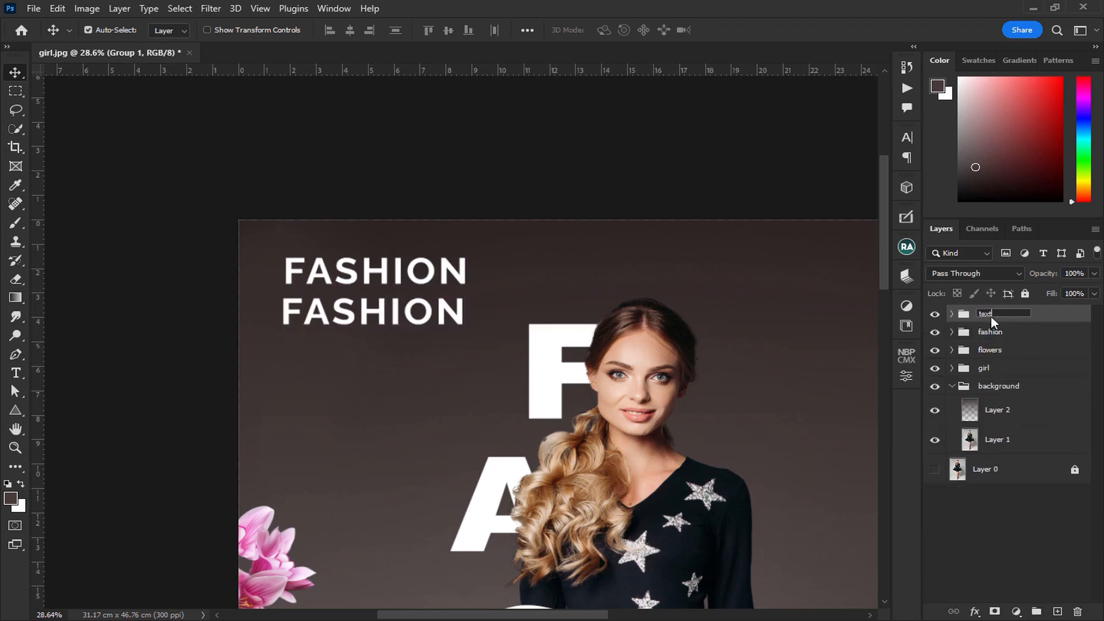
pyautogui.write('text')
pyautogui.press('Return')
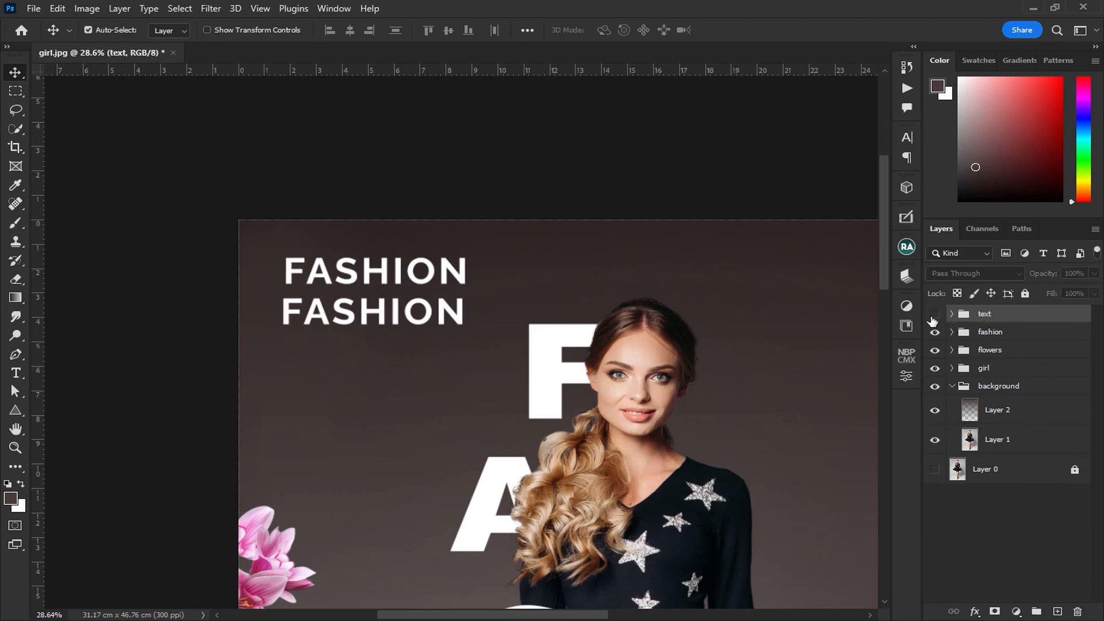
# Replace the lower FASHION line's wording with MODEL and align its left edge with the line above
pyautogui.click(952, 315)
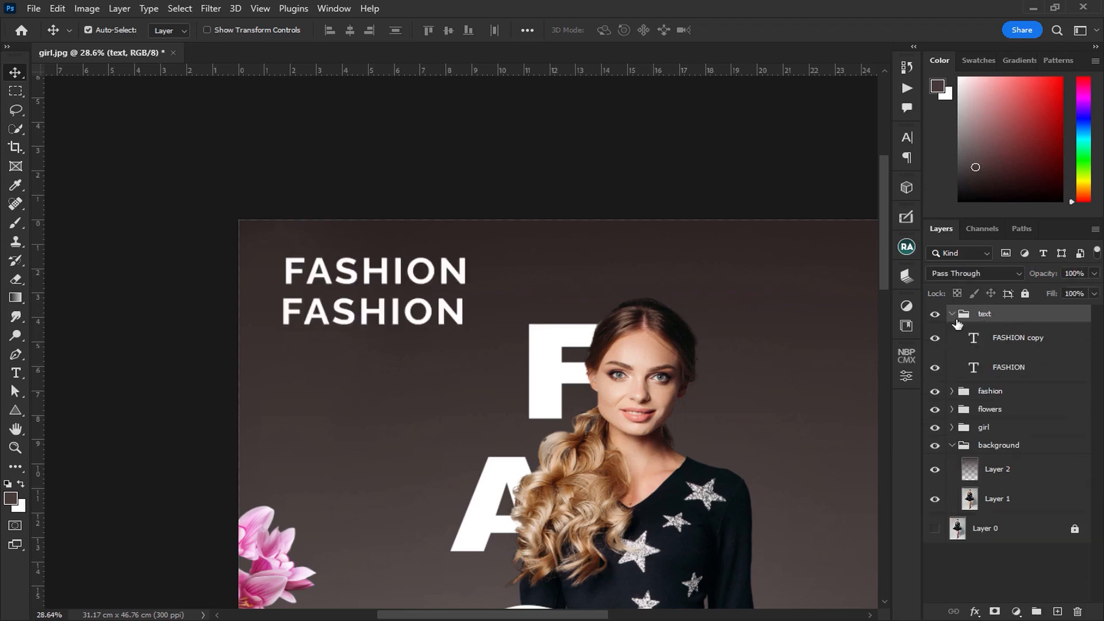
pyautogui.click(1029, 349)
pyautogui.doubleClick(352, 316)
pyautogui.hotkey('ctrl', 'c')
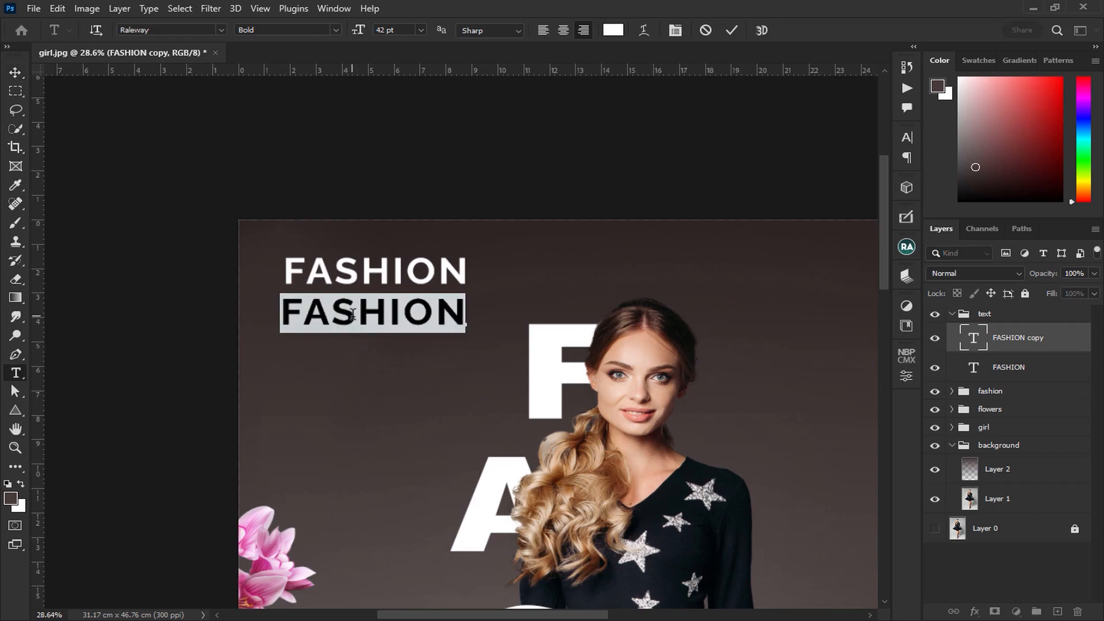
pyautogui.write('MODEL')
pyautogui.click(17, 72)
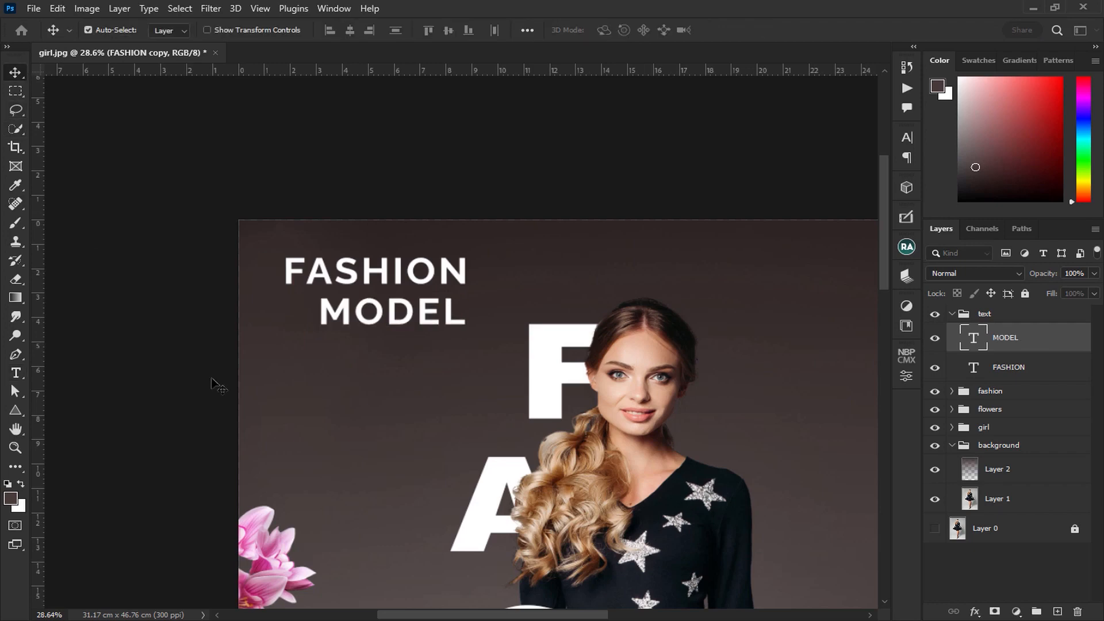
pyautogui.moveTo(397, 324); pyautogui.dragTo(364, 320)
# Set MODEL to the Regular style at 24 pt and place it close under the left end of FASHION
pyautogui.doubleClick(367, 315)
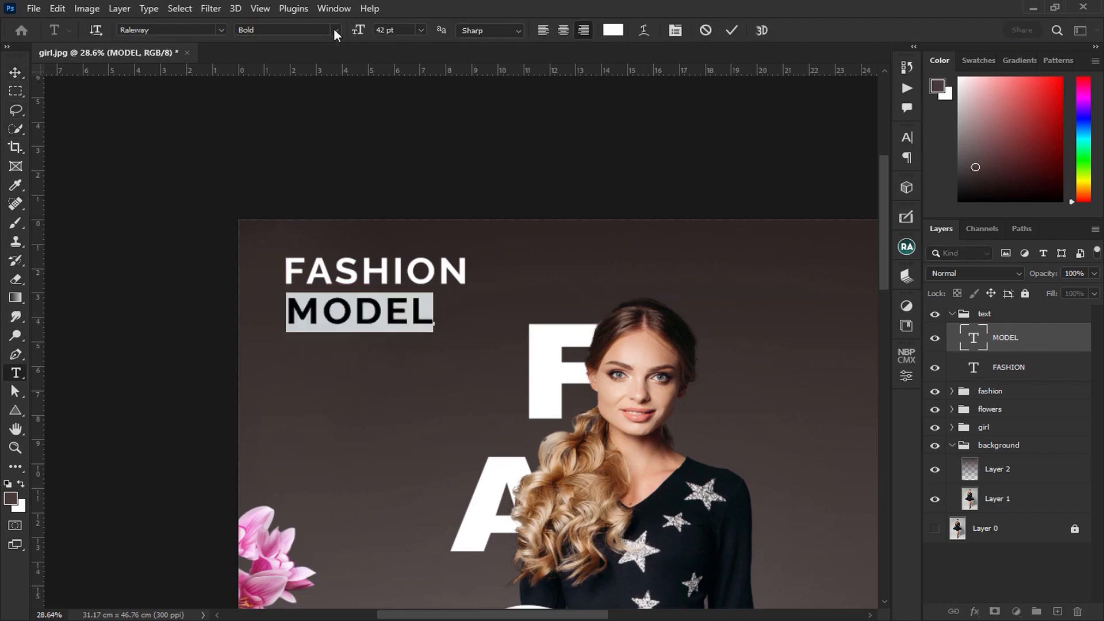
pyautogui.click(336, 30)
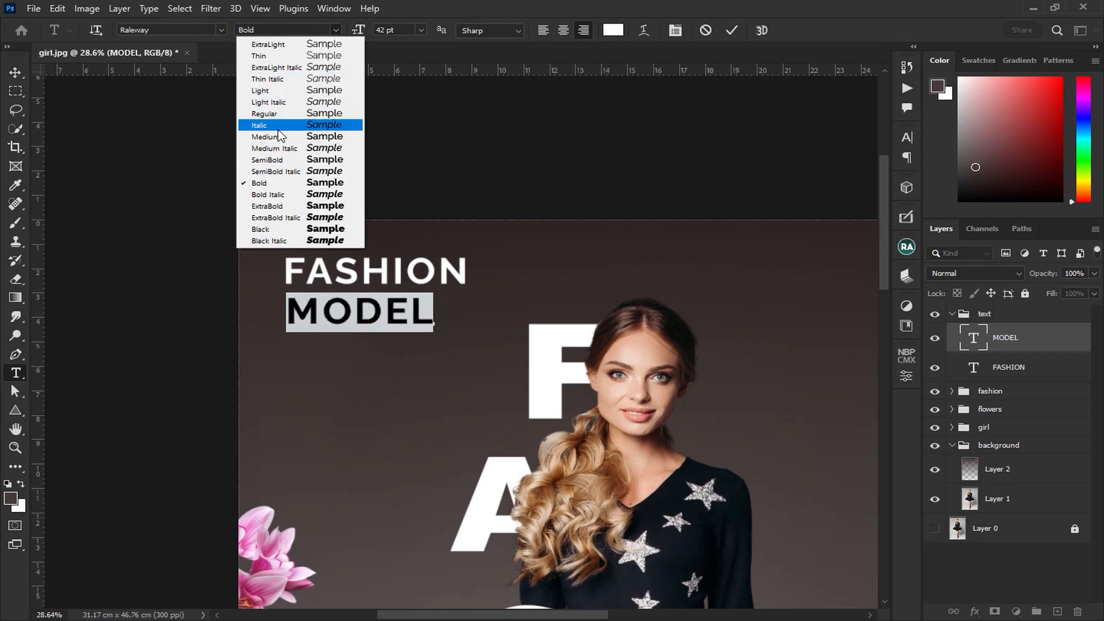
pyautogui.click(279, 115)
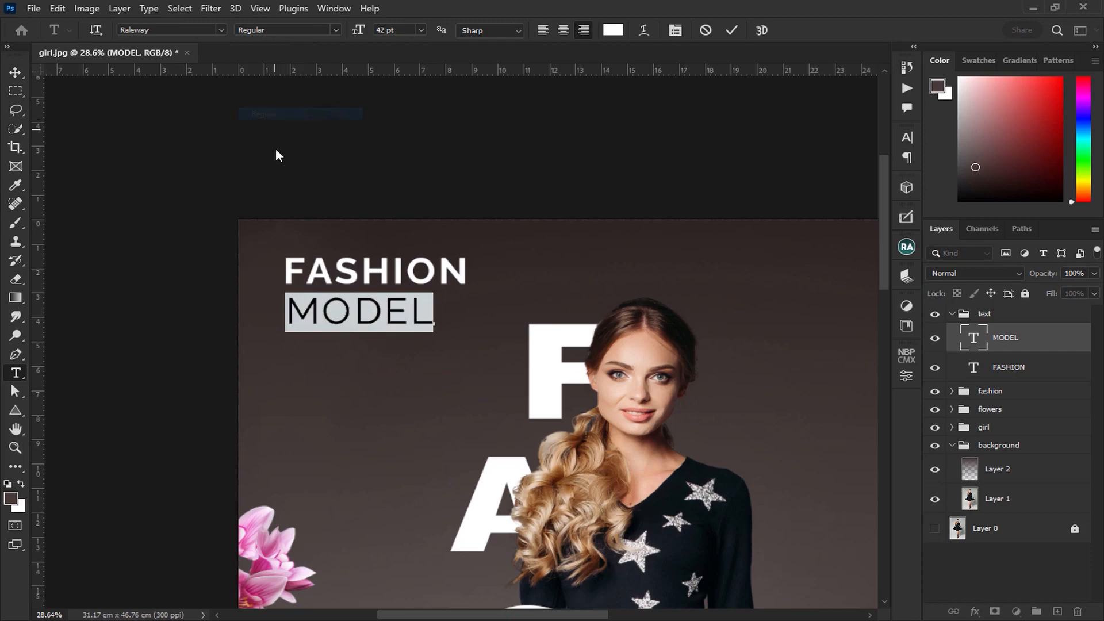
pyautogui.click(419, 29)
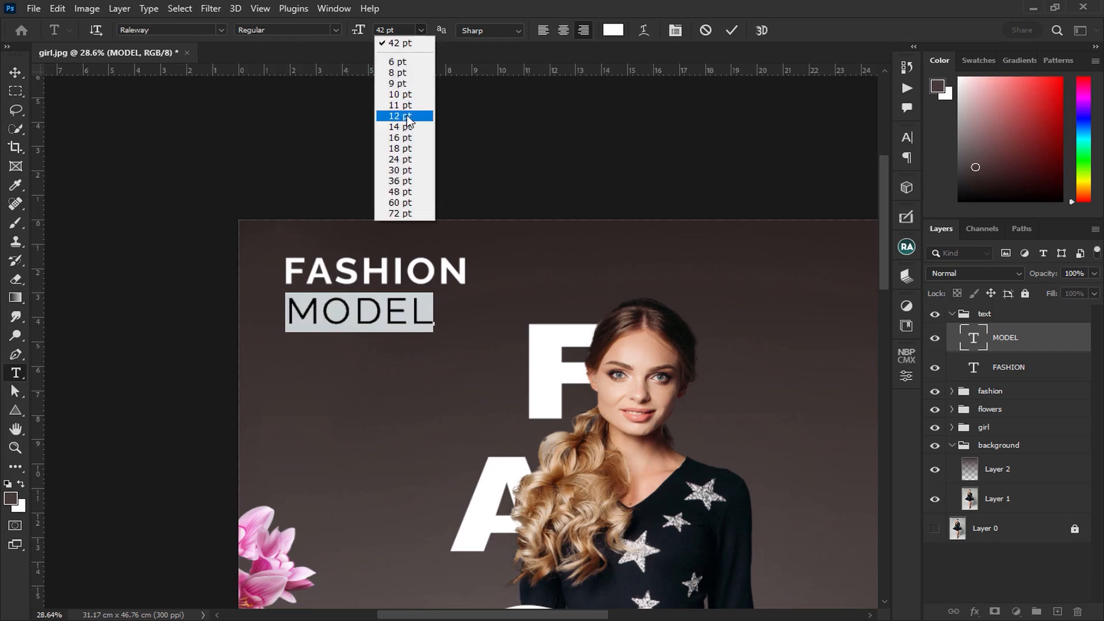
pyautogui.click(403, 160)
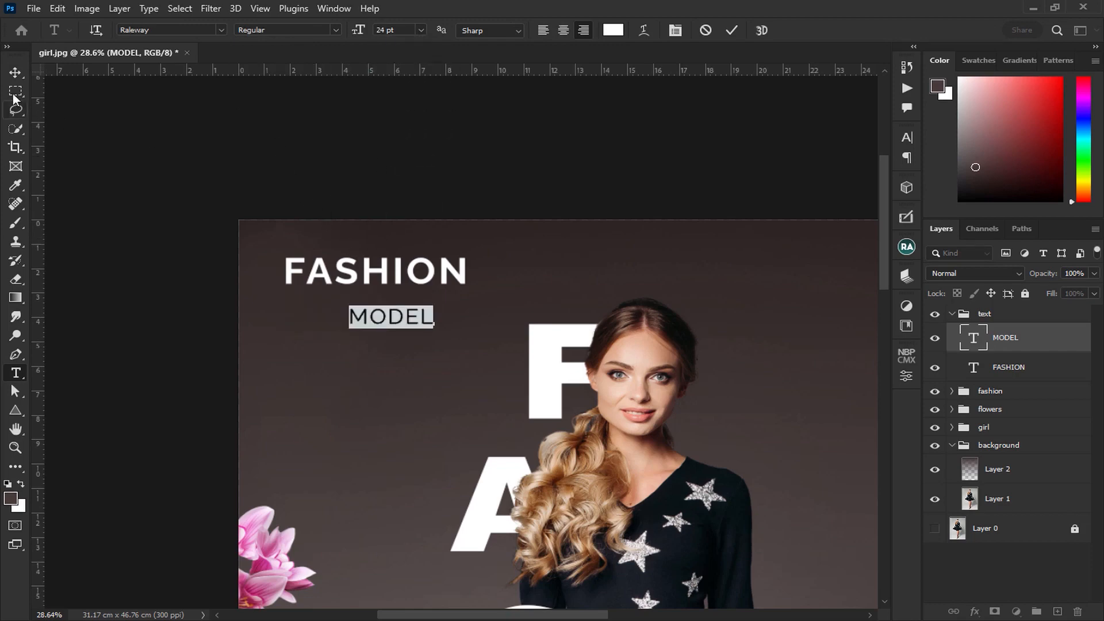
pyautogui.click(16, 72)
pyautogui.moveTo(415, 315); pyautogui.dragTo(352, 306)
# Stretch the MODEL text horizontally to about 130% width, keeping its left edge in place
pyautogui.hotkey('ctrl', 't')
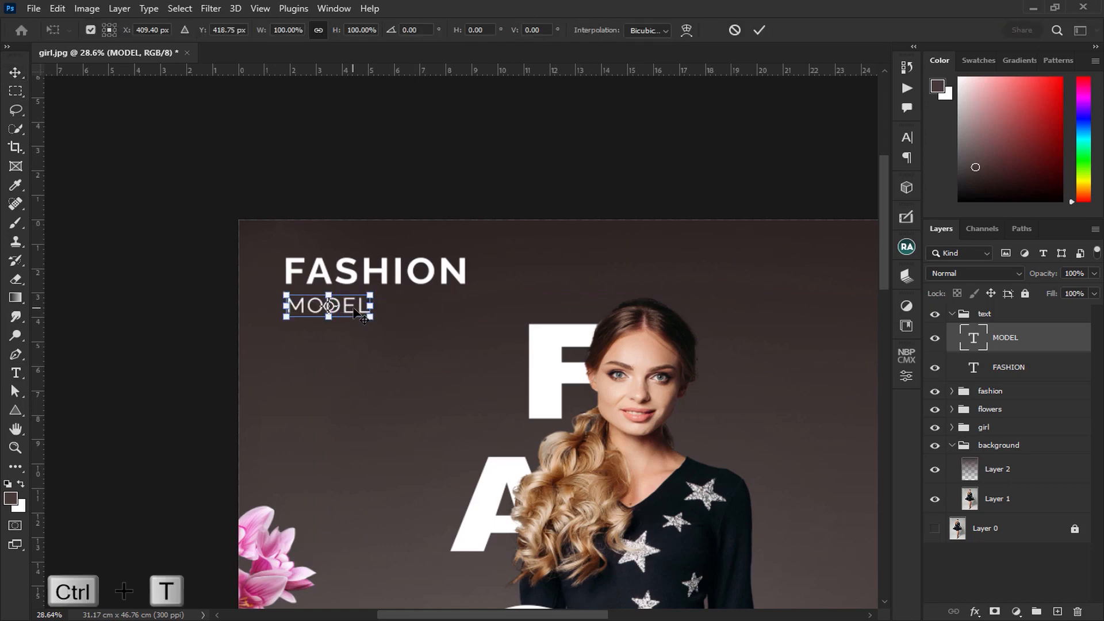
pyautogui.moveTo(370, 307); pyautogui.dragTo(396, 307)
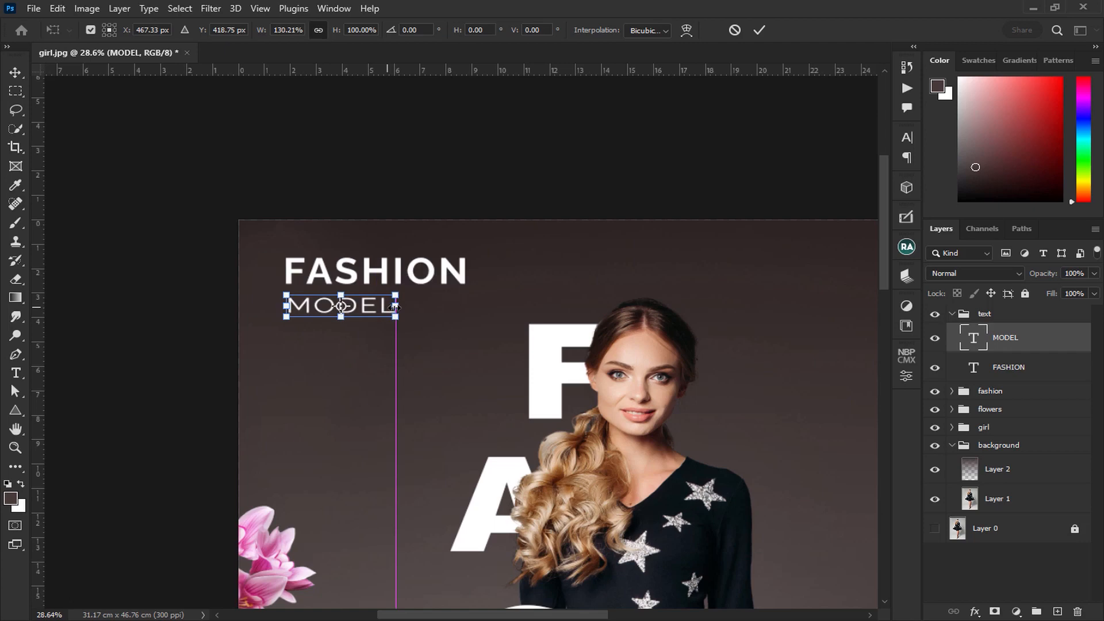
pyautogui.click(16, 73)
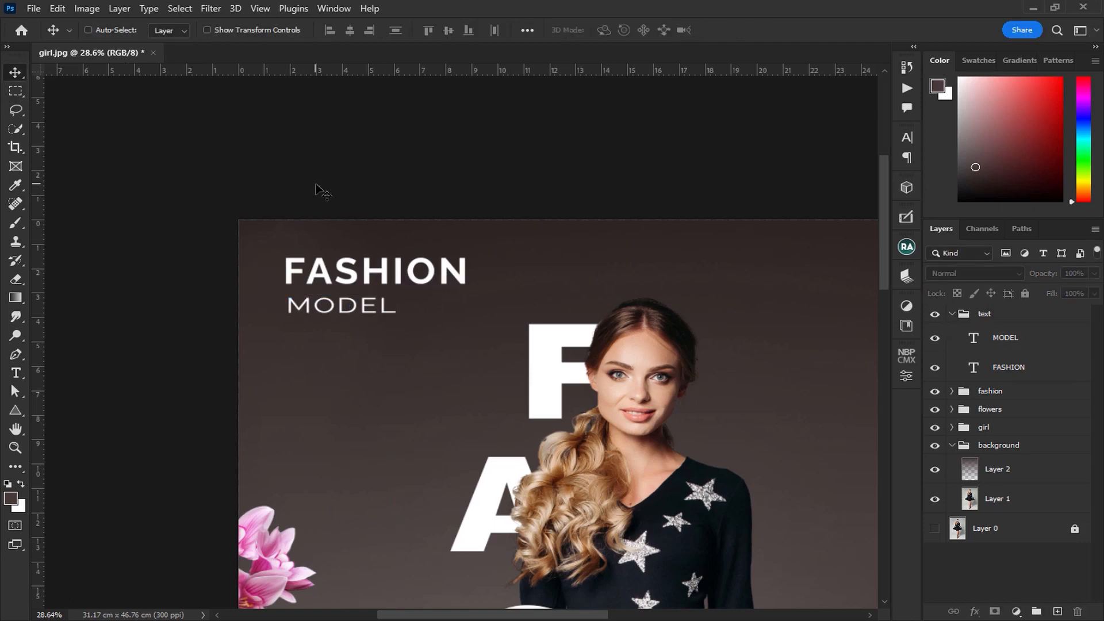
# Collapse the text group and check the whole poster with the group hidden and shown
pyautogui.click(453, 301)
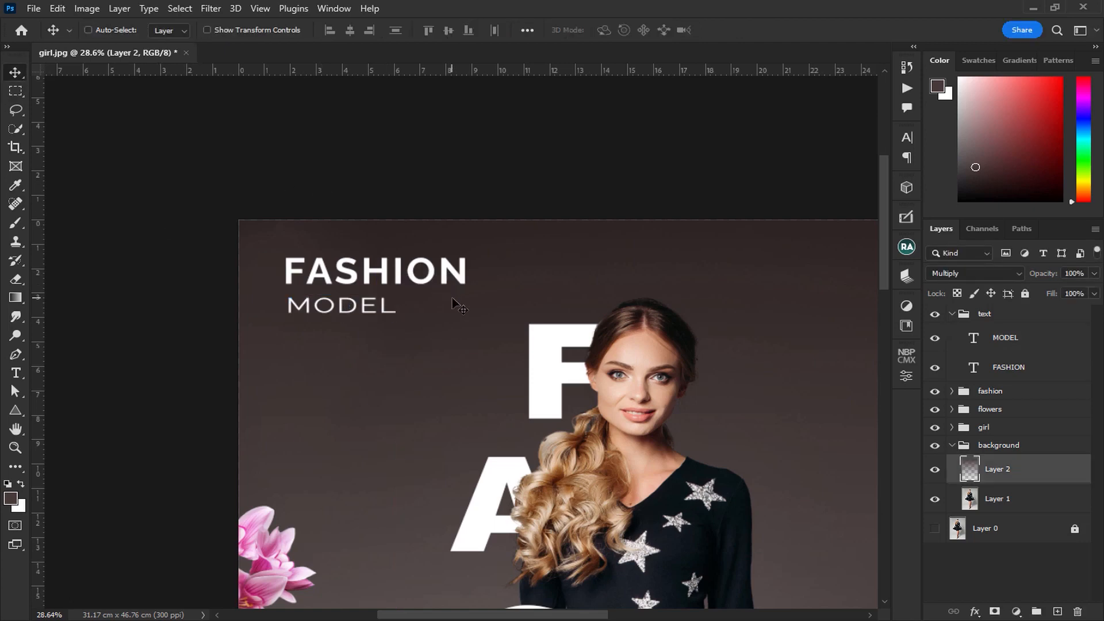
pyautogui.hotkey('ctrl', '0')
pyautogui.click(952, 314)
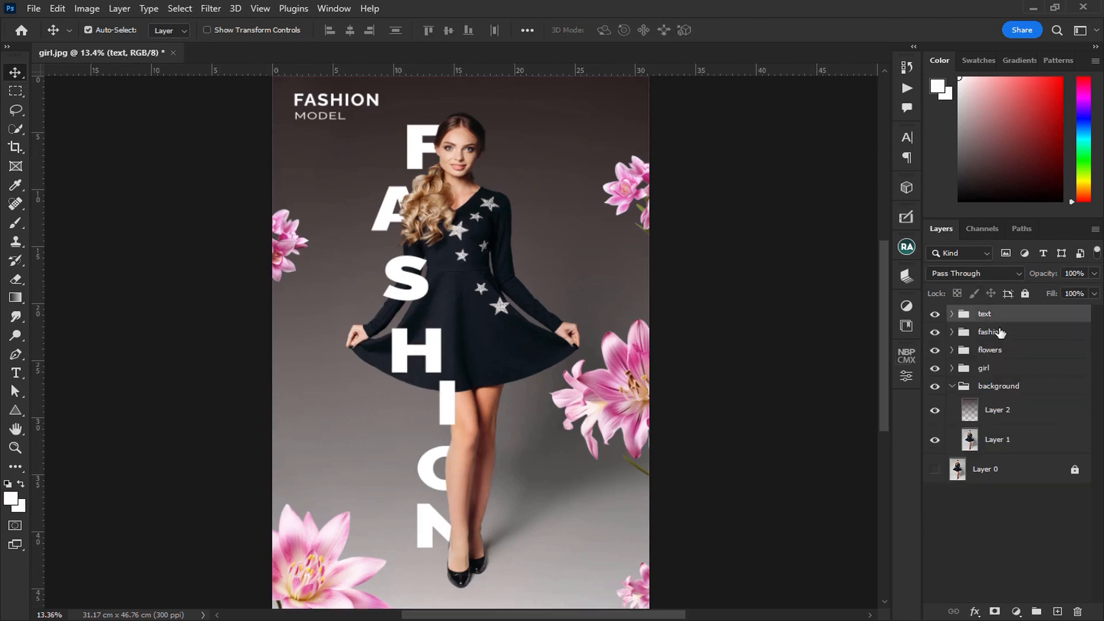
pyautogui.click(936, 315)
pyautogui.click(935, 315)
# Add UNELILING THE FUTURE OF FASHION as a new text layer and move the line across the model's legs
pyautogui.click(16, 373)
pyautogui.click(345, 417)
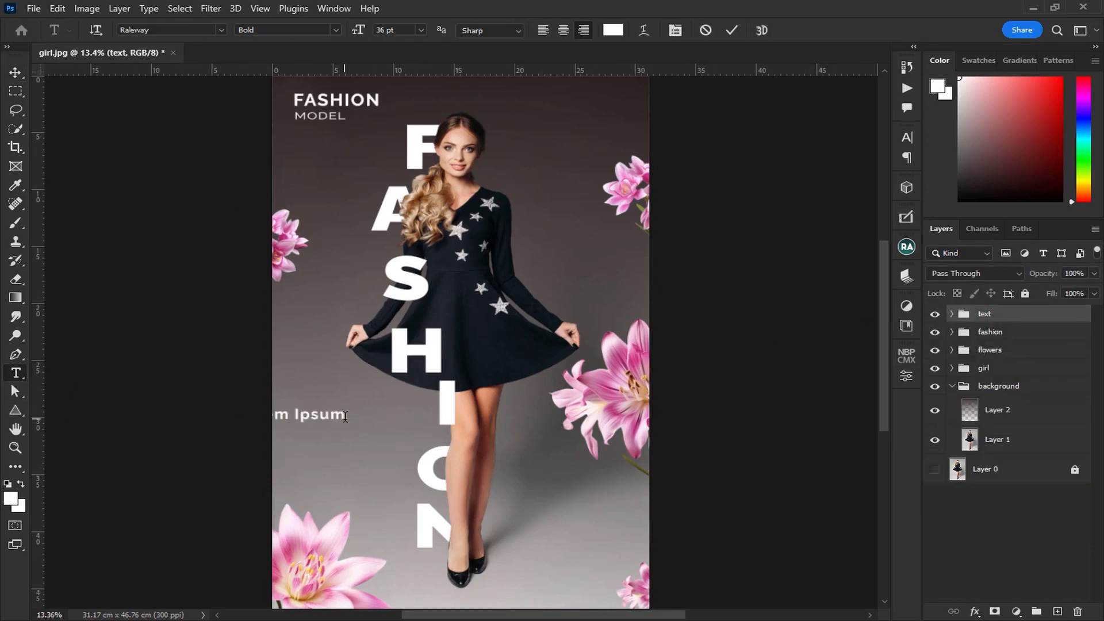
pyautogui.hotkey('ctrl', 'v')
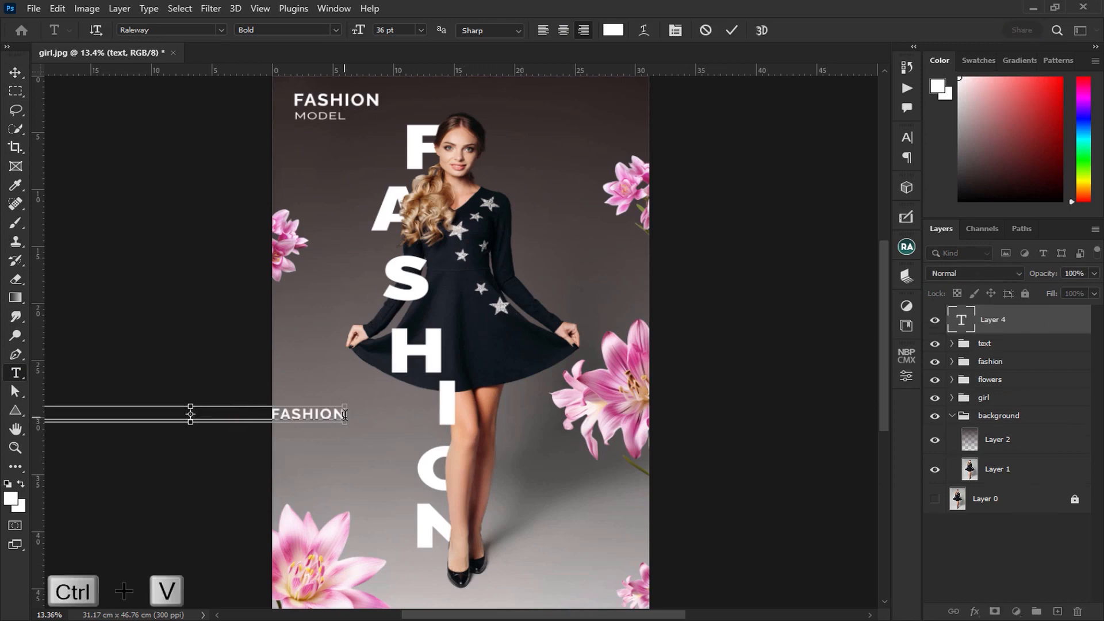
pyautogui.click(15, 72)
pyautogui.moveTo(311, 419); pyautogui.dragTo(543, 453)
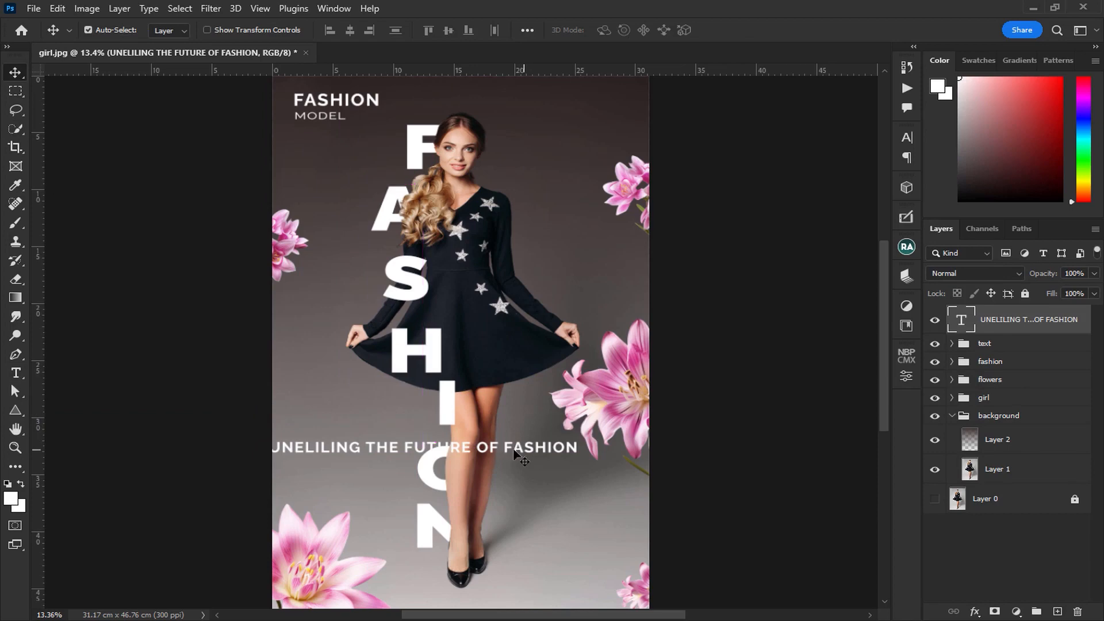
# Break the tagline into three lines: UNELILING THE, FUTURE and OF FASHION
pyautogui.doubleClick(400, 448)
pyautogui.press('Return')
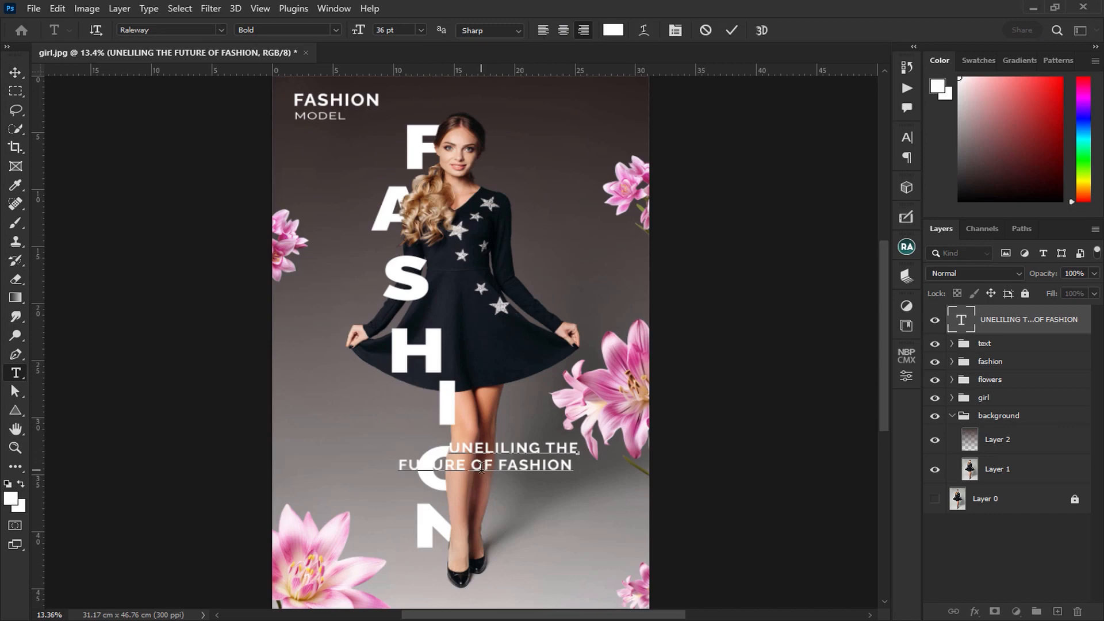
pyautogui.click(468, 464)
pyautogui.press('Return')
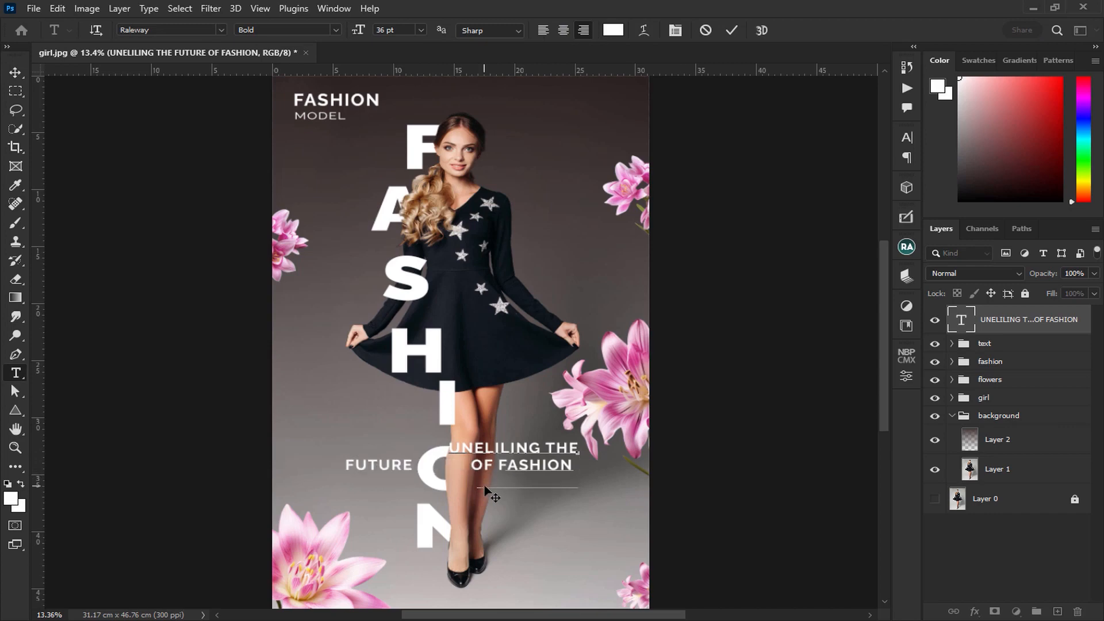
# Left-align all three lines of the tagline
pyautogui.scroll(1, 556, 475)
pyautogui.scroll(2, 557, 474)
pyautogui.tripleClick(586, 499)
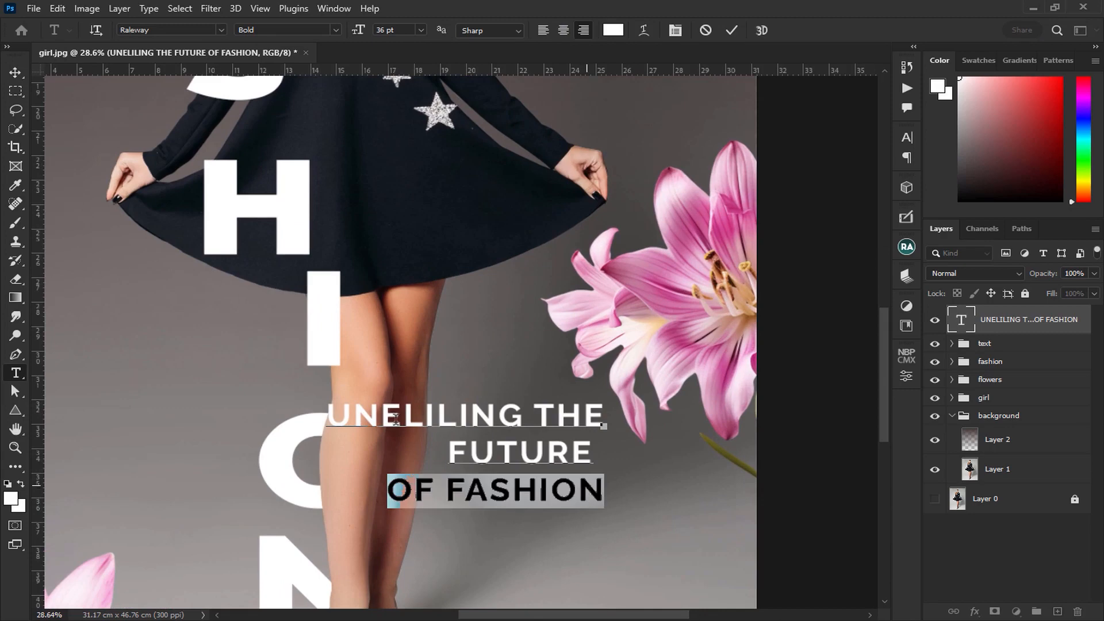
pyautogui.moveTo(325, 415); pyautogui.dragTo(605, 508)
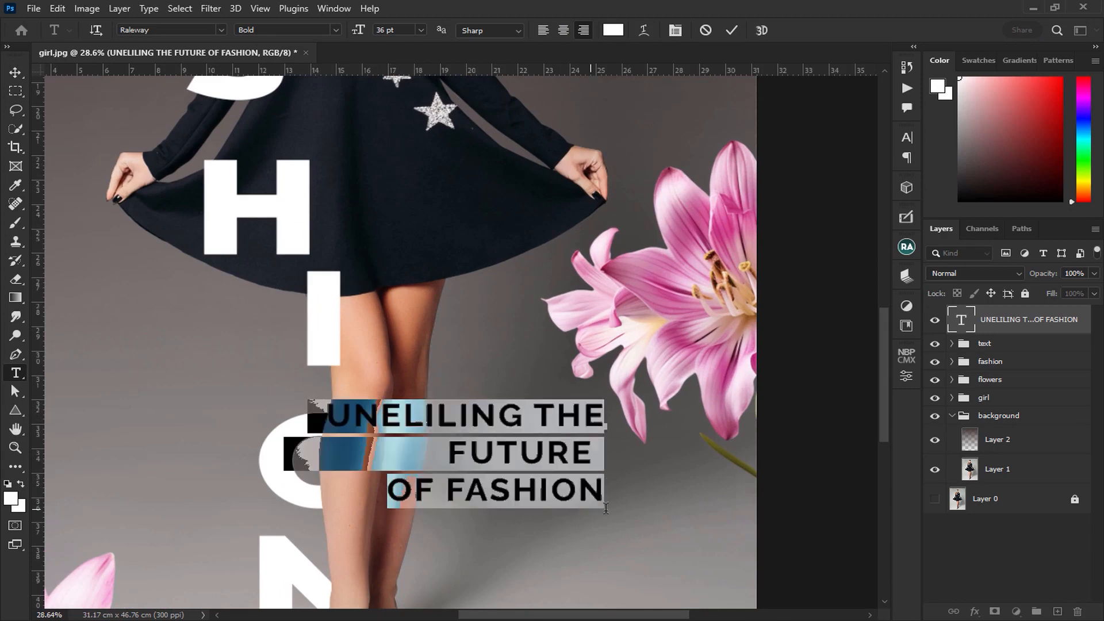
pyautogui.click(540, 31)
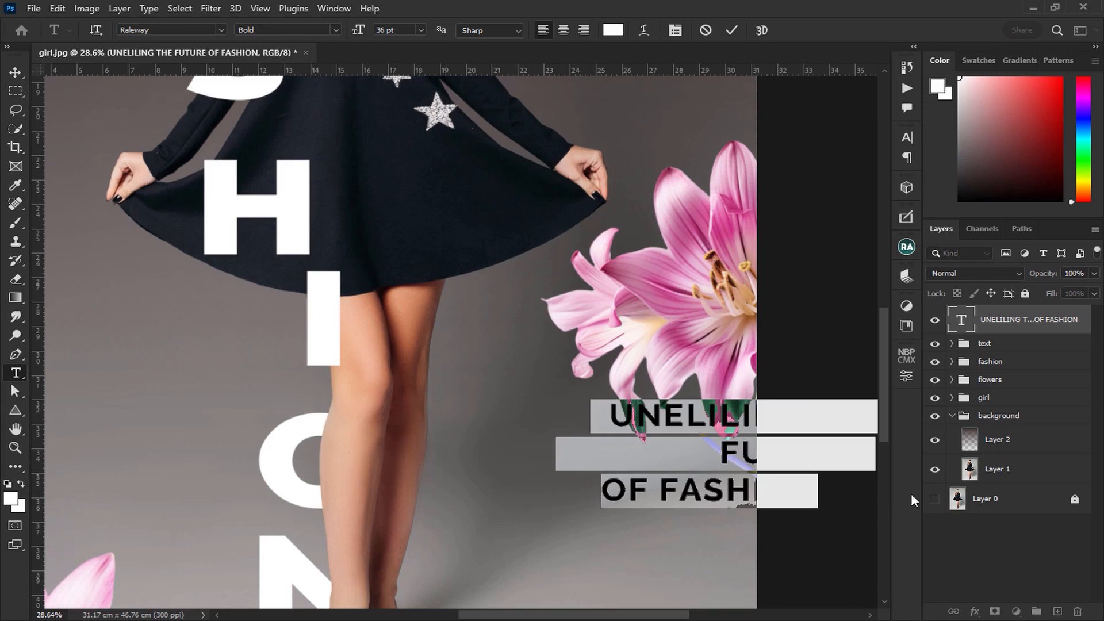
pyautogui.click(906, 376)
pyautogui.click(702, 246)
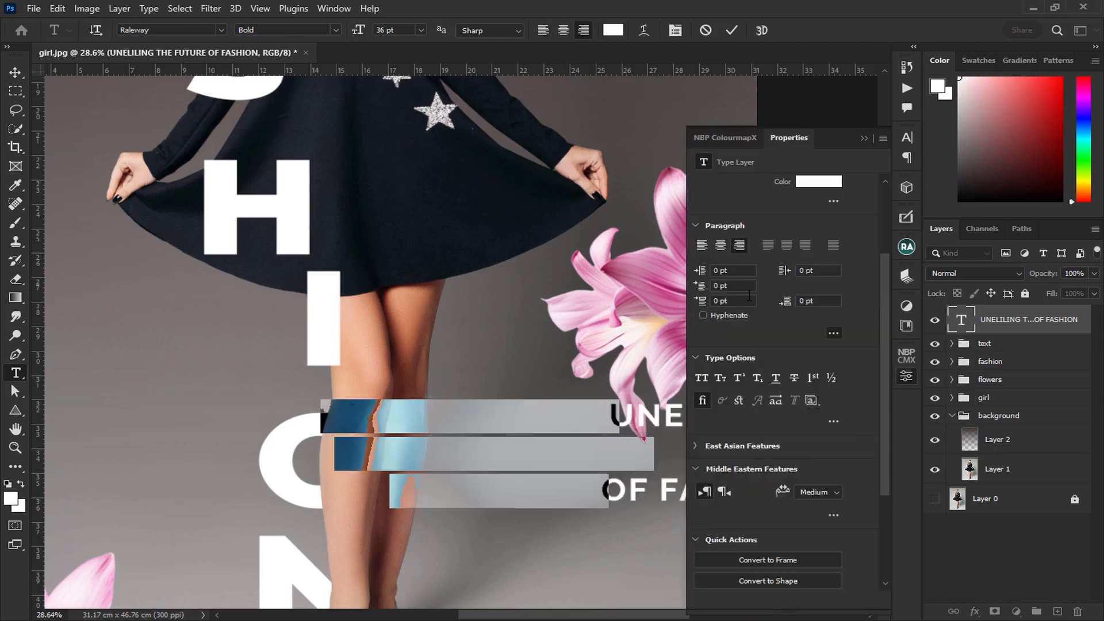
pyautogui.click(703, 250)
pyautogui.click(864, 139)
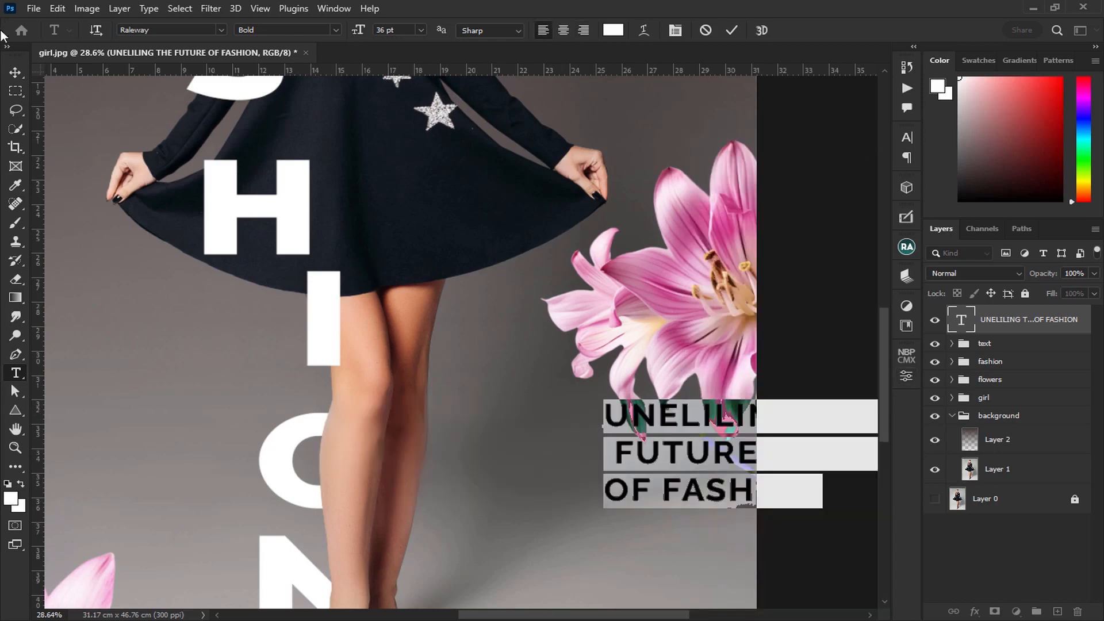
# Move the tagline into the empty area left of the vertical letter I, scaling its text to about 36.4 pt
pyautogui.click(15, 72)
pyautogui.hotkey('ctrl', 't')
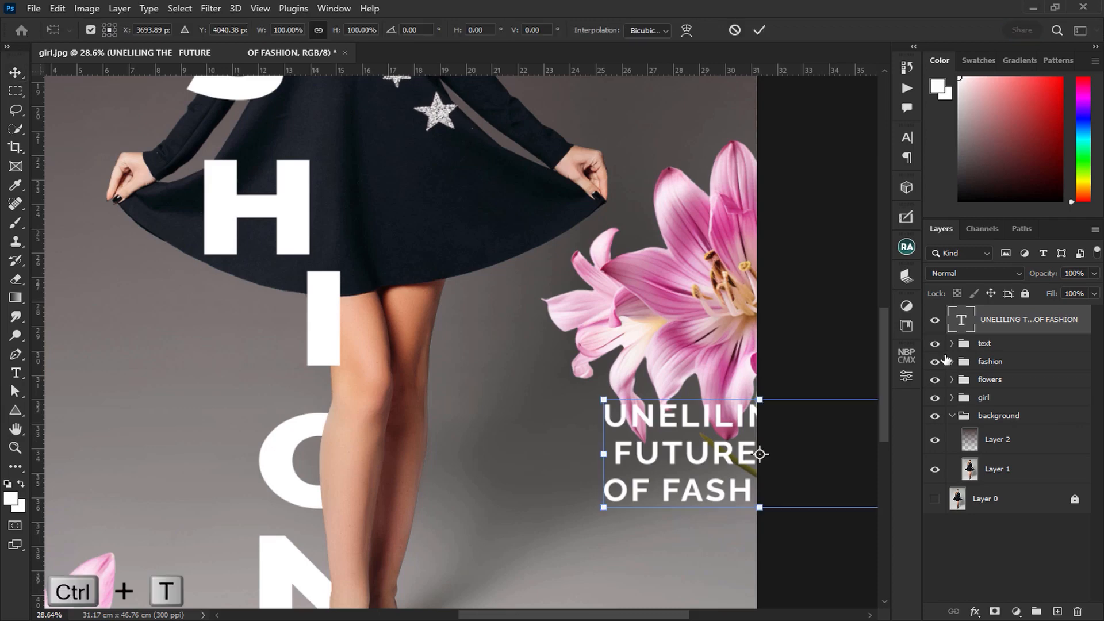
pyautogui.scroll(-2, 642, 450)
pyautogui.moveTo(644, 432); pyautogui.dragTo(212, 356)
pyautogui.moveTo(385, 388); pyautogui.dragTo(473, 475)
pyautogui.moveTo(343, 463)
pyautogui.mouseDown()
pyautogui.moveTo(352, 479)
pyautogui.moveTo(346, 447)
pyautogui.mouseUp()
pyautogui.press('Return')
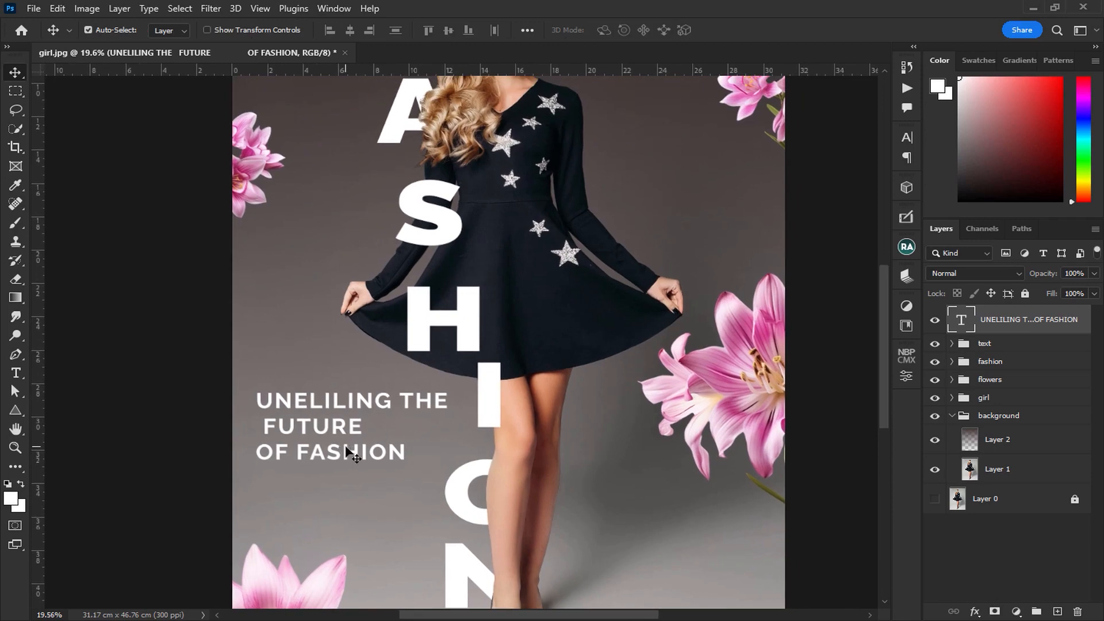
# Recolour the tagline in the light pink ffbce0, starting from a colour sampled from the large flower
pyautogui.doubleClick(346, 445)
pyautogui.click(613, 32)
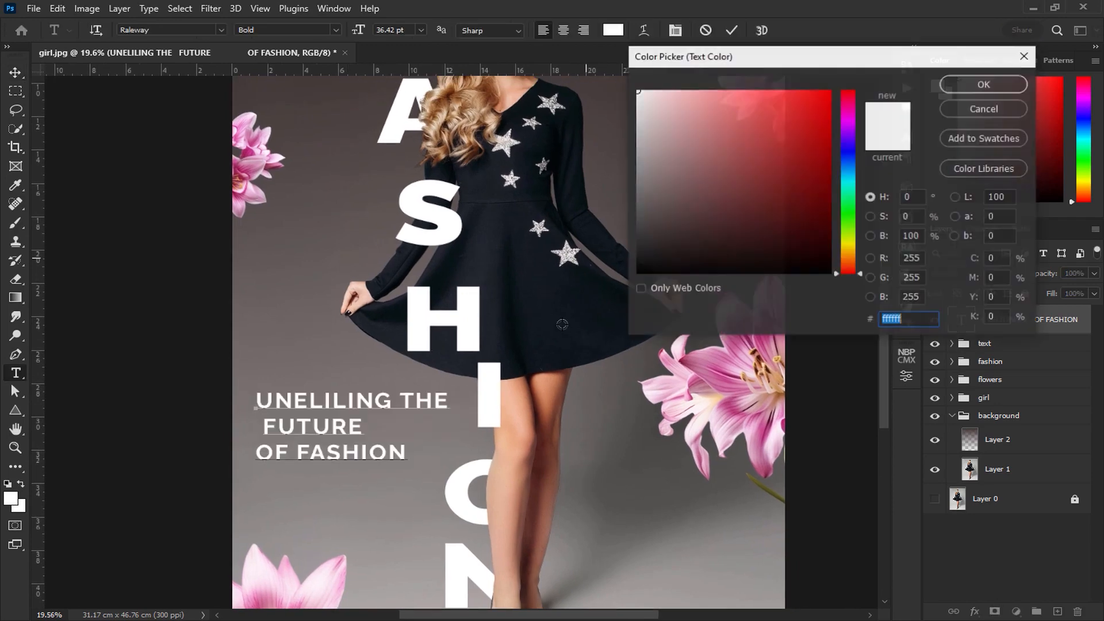
pyautogui.click(731, 356)
pyautogui.moveTo(713, 114)
pyautogui.mouseDown()
pyautogui.moveTo(825, 64)
pyautogui.moveTo(718, 111)
pyautogui.moveTo(688, 72)
pyautogui.mouseUp()
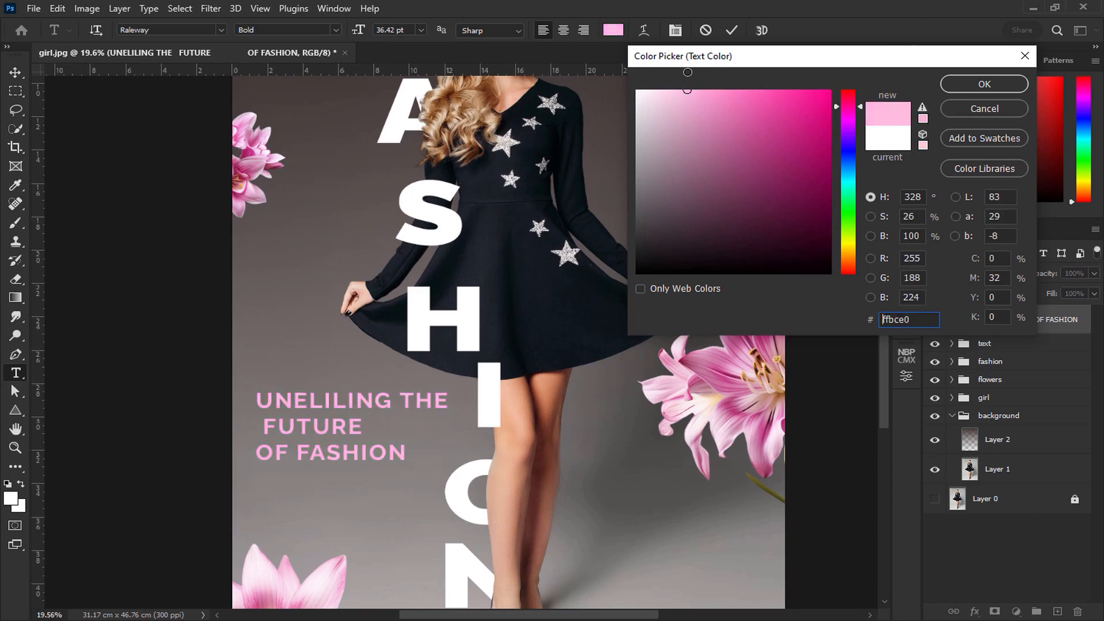
pyautogui.click(997, 89)
pyautogui.click(15, 72)
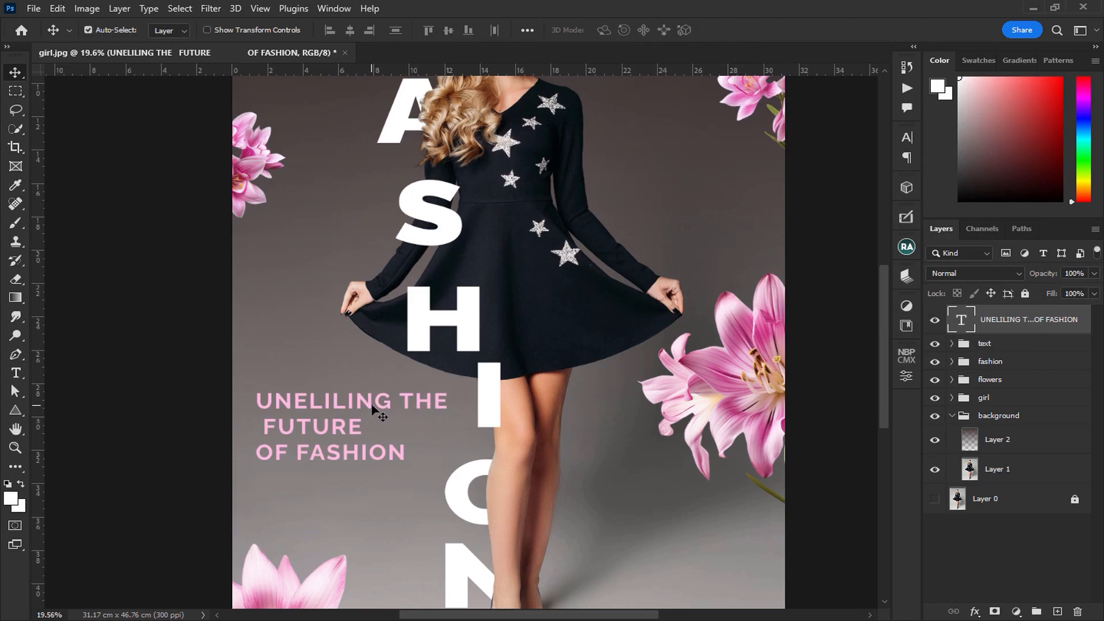
# Duplicate the pink tagline layer and place the copy to the right of the model's head
pyautogui.scroll(-1, 363, 448)
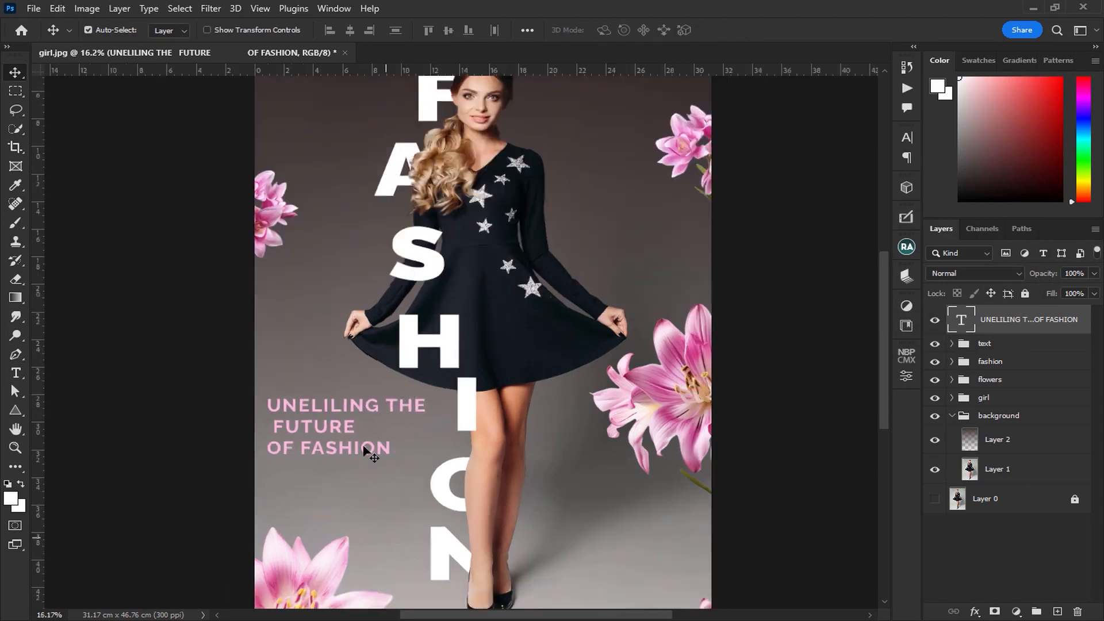
pyautogui.scroll(-2, 363, 448)
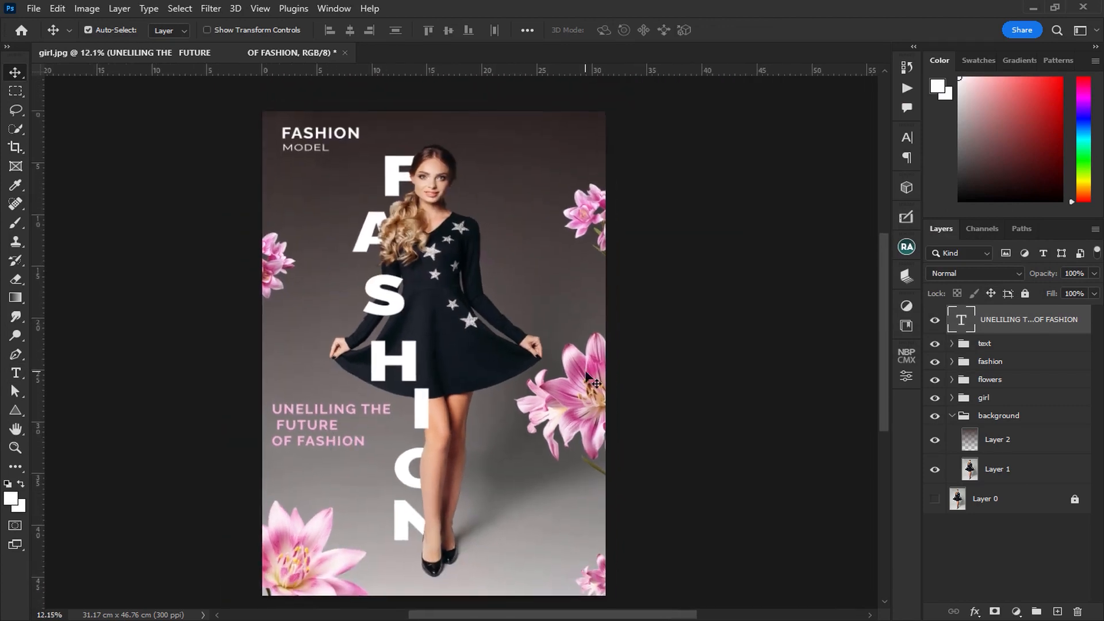
pyautogui.click(680, 406)
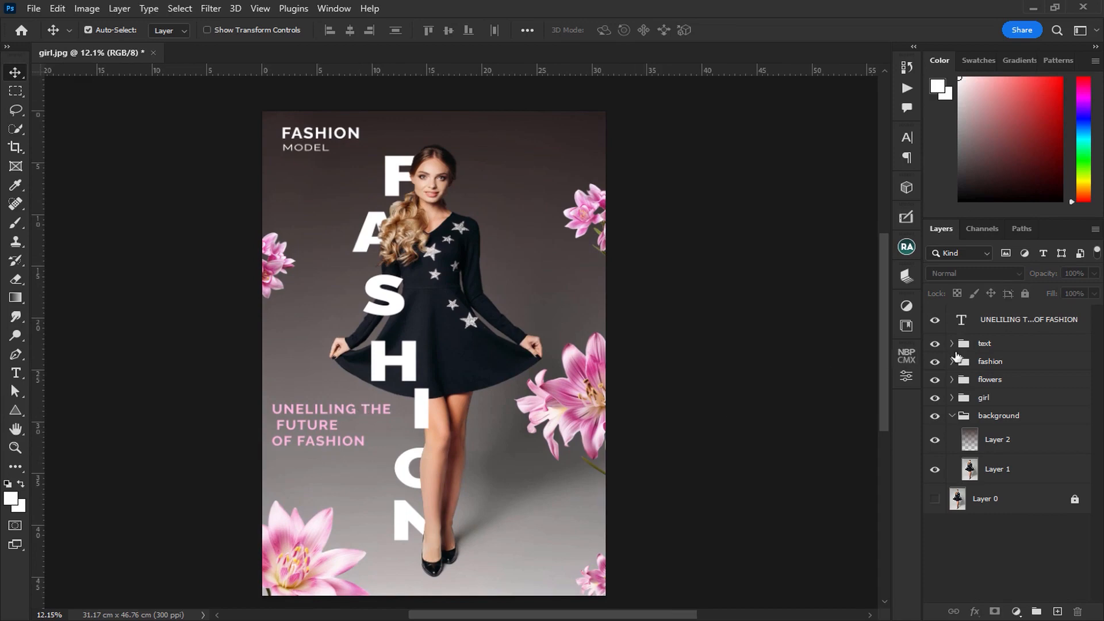
pyautogui.click(1009, 328)
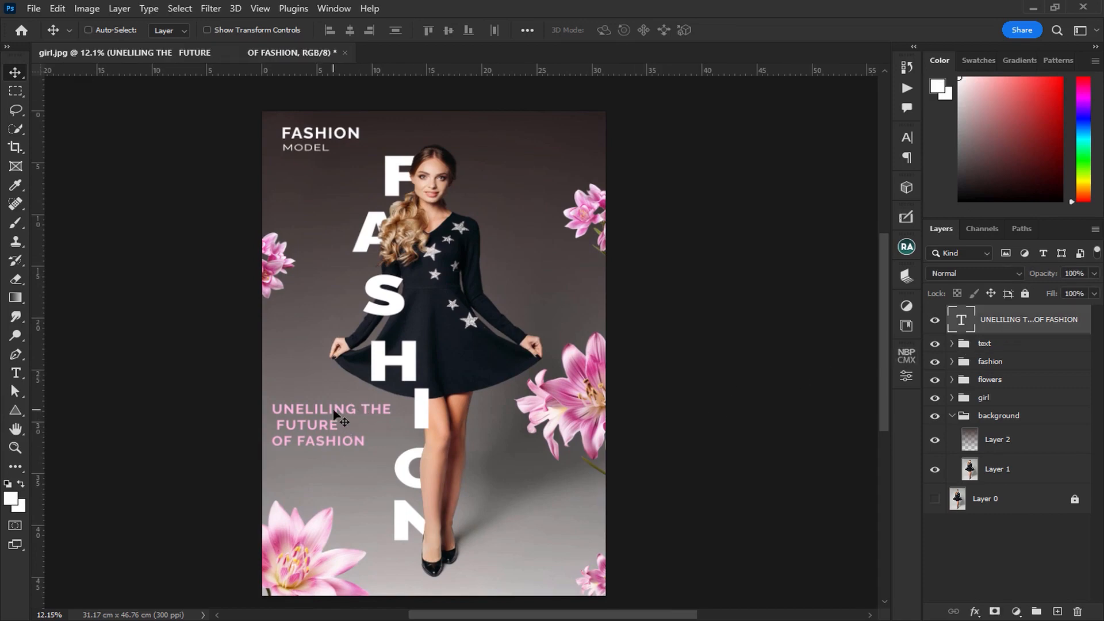
pyautogui.hotkey('ctrl', 'j')
pyautogui.moveTo(336, 415); pyautogui.dragTo(529, 167)
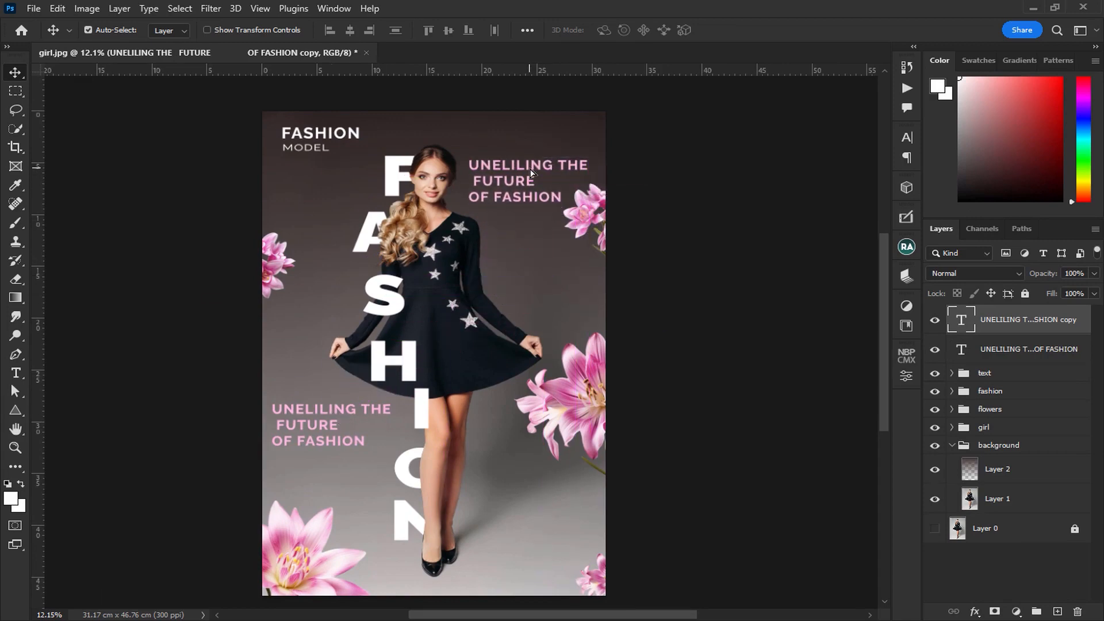
# Replace the copy's wording with ELEGANCE REDEFINED on two lines and move it beside the model's waist, between the right-hand flowers
pyautogui.doubleClick(530, 168)
pyautogui.hotkey('ctrl', 'v')
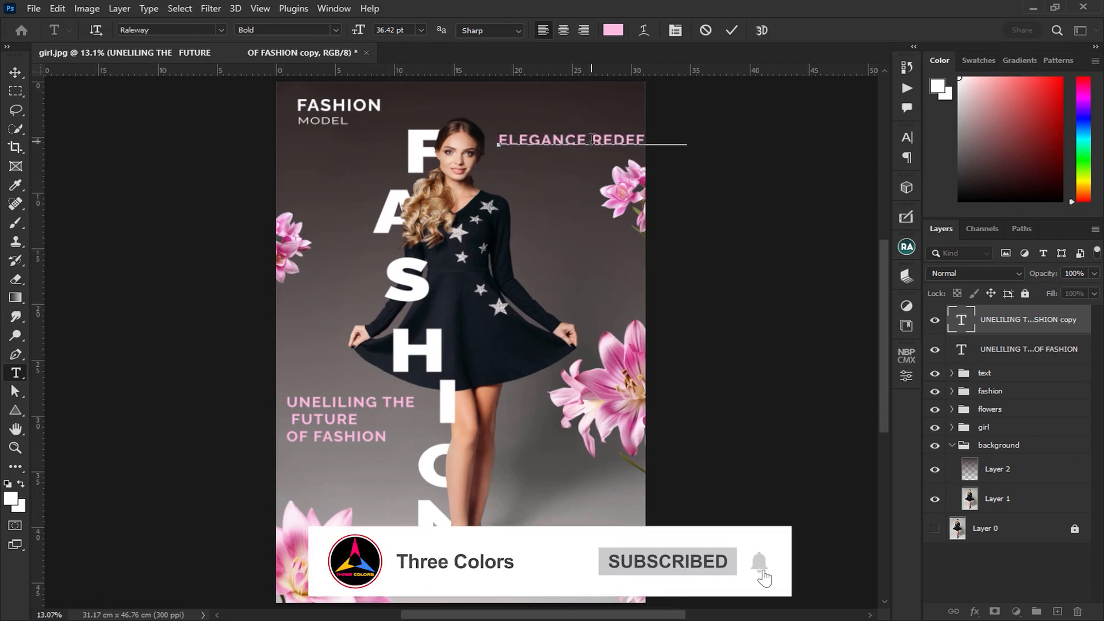
pyautogui.press('Return')
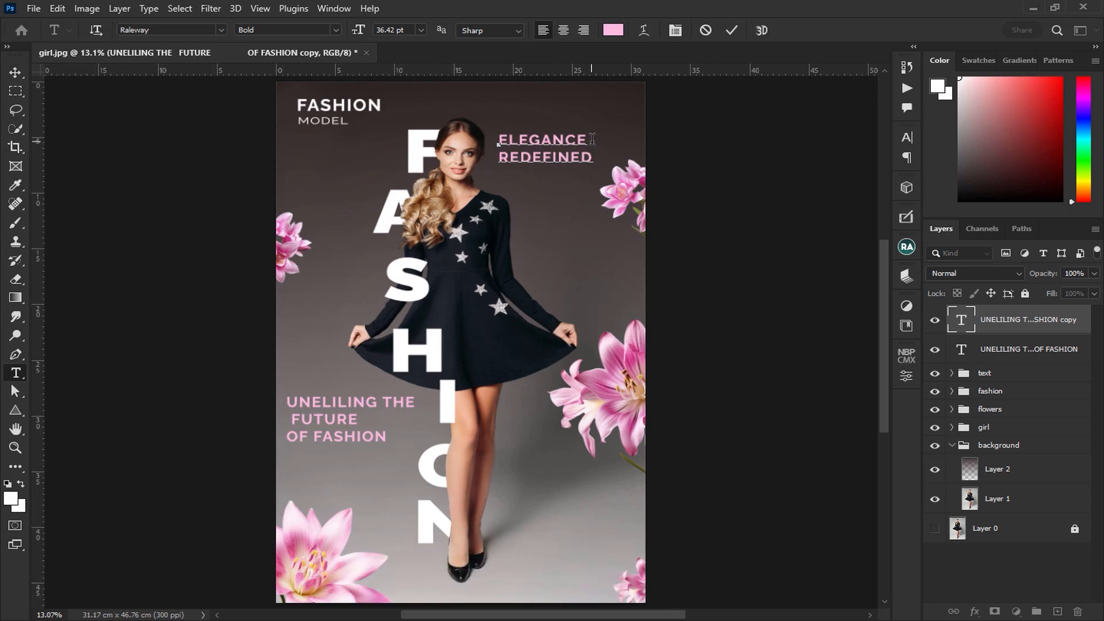
pyautogui.click(15, 73)
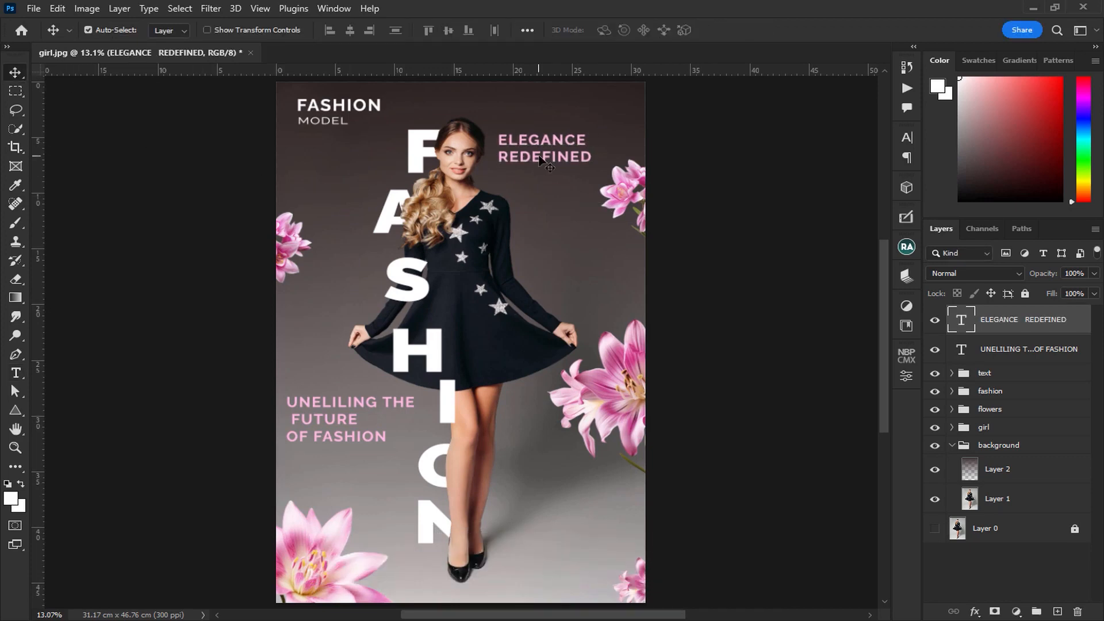
pyautogui.moveTo(540, 159); pyautogui.dragTo(578, 267)
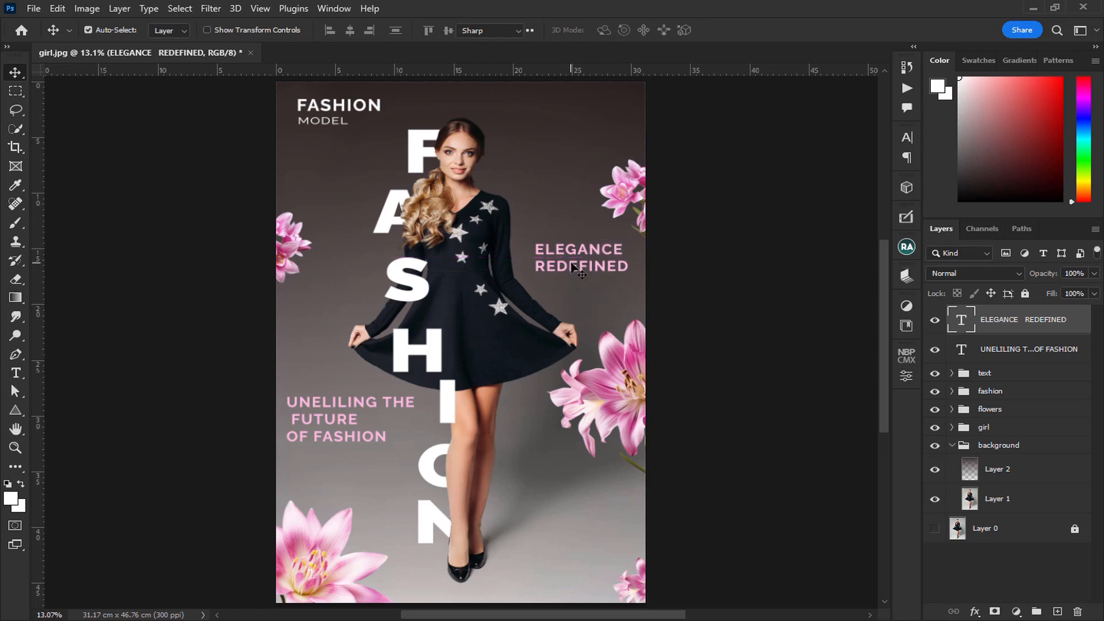
# Recolour the ELEGANCE REDEFINED text white (ffffff)
pyautogui.doubleClick(577, 267)
pyautogui.click(613, 30)
pyautogui.write('ffffff')
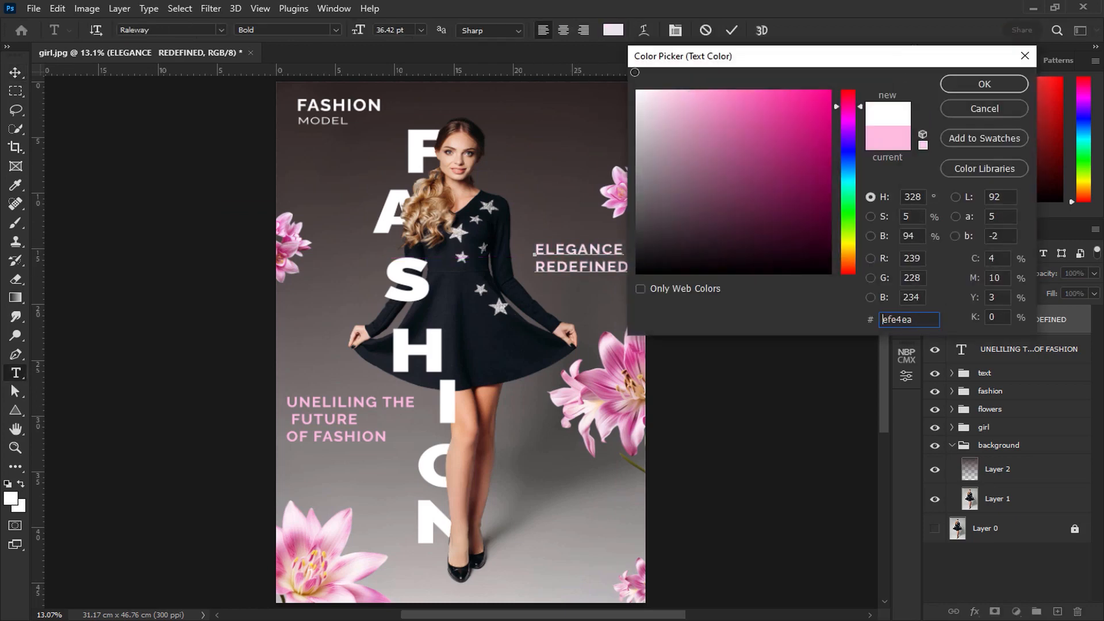
pyautogui.click(979, 86)
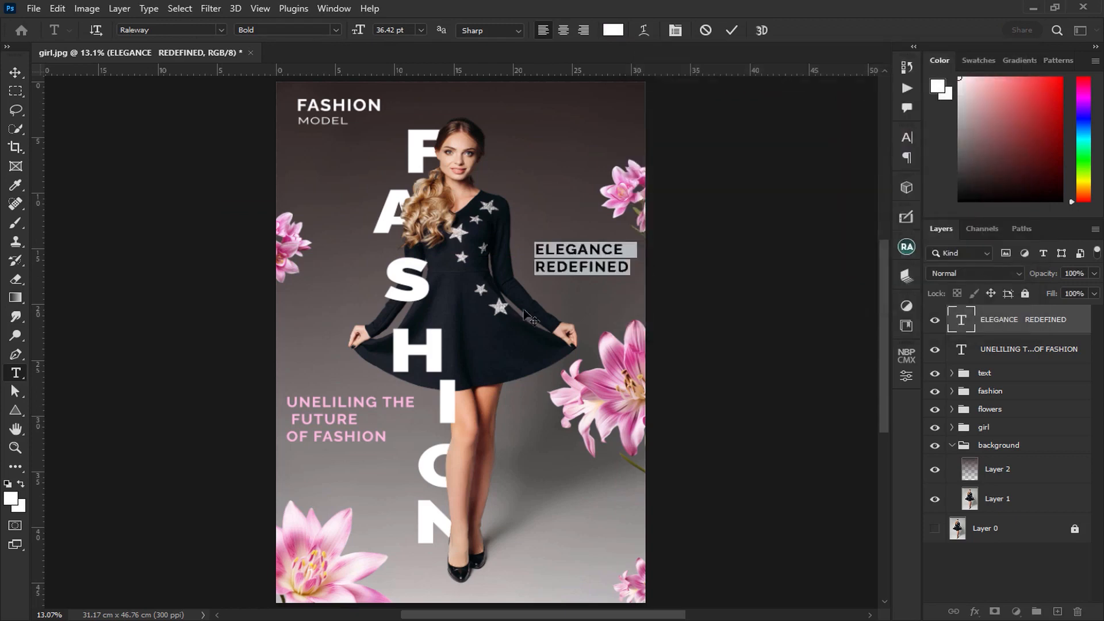
pyautogui.hotkey('ctrl', 'Return')
pyautogui.press('v')
# Set the pink UNELILING THE FUTURE OF FASHION tagline to the ExtraBold style and deselect all layers
pyautogui.click(351, 402)
pyautogui.doubleClick(350, 402)
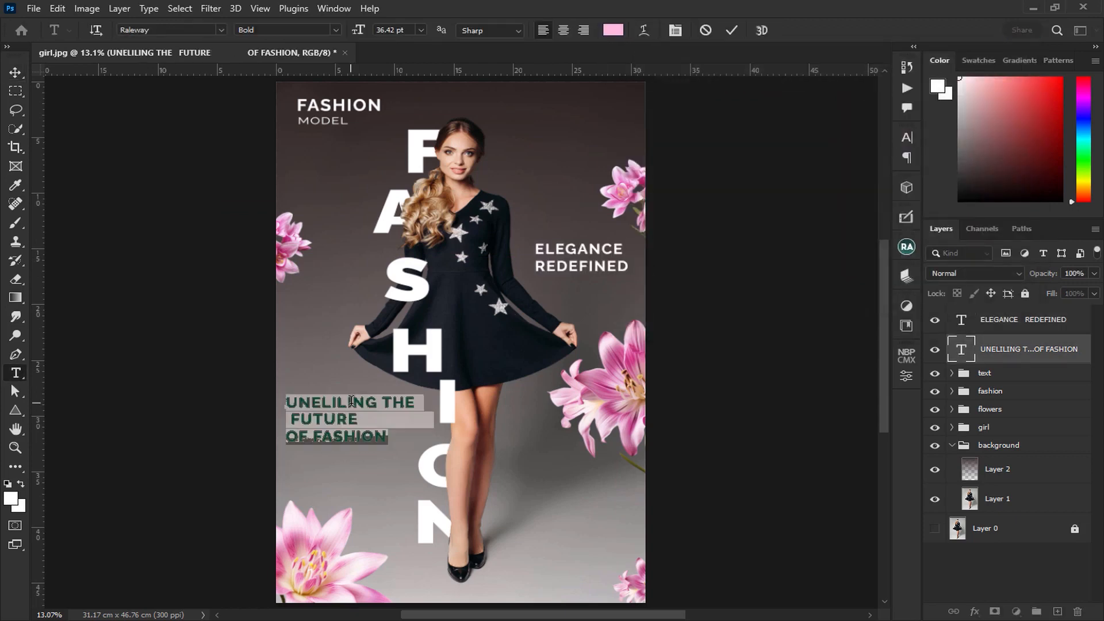
pyautogui.click(337, 29)
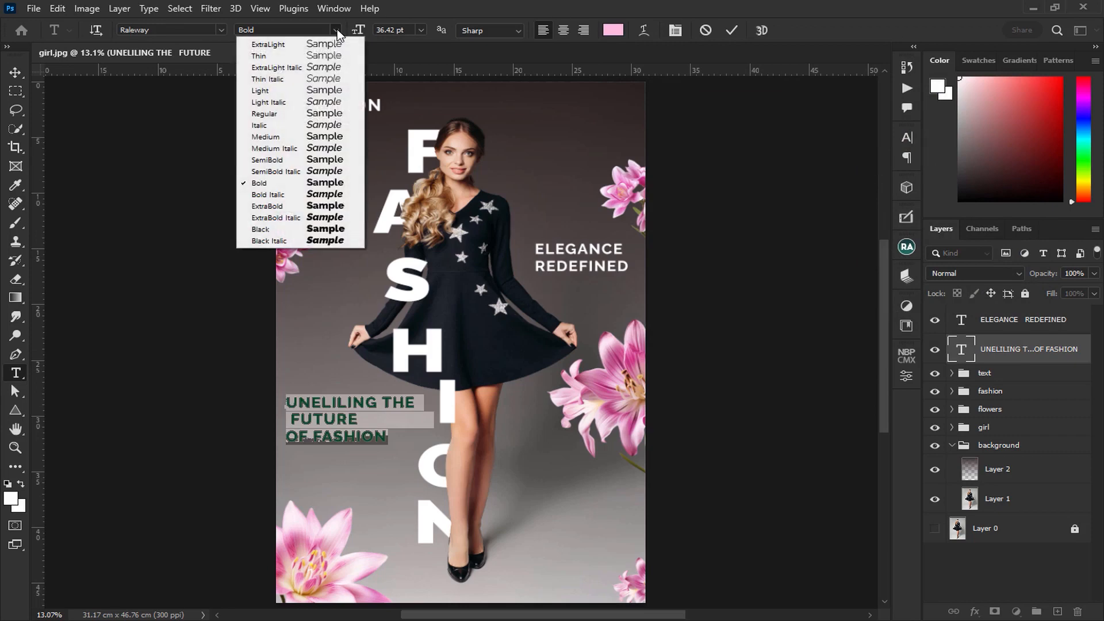
pyautogui.click(302, 207)
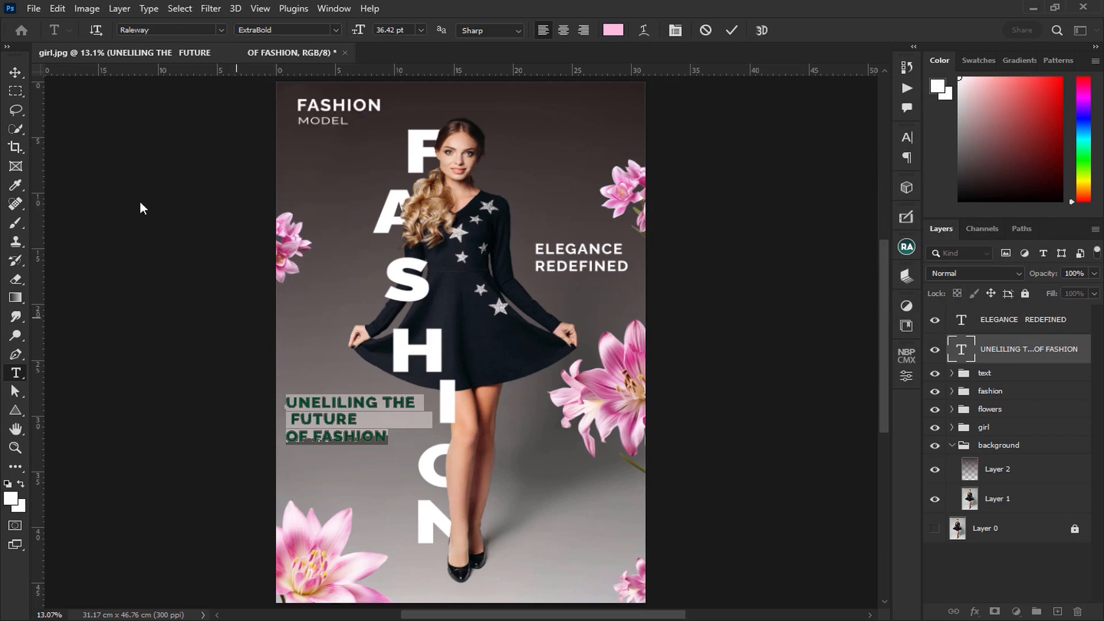
pyautogui.click(16, 73)
pyautogui.click(307, 332)
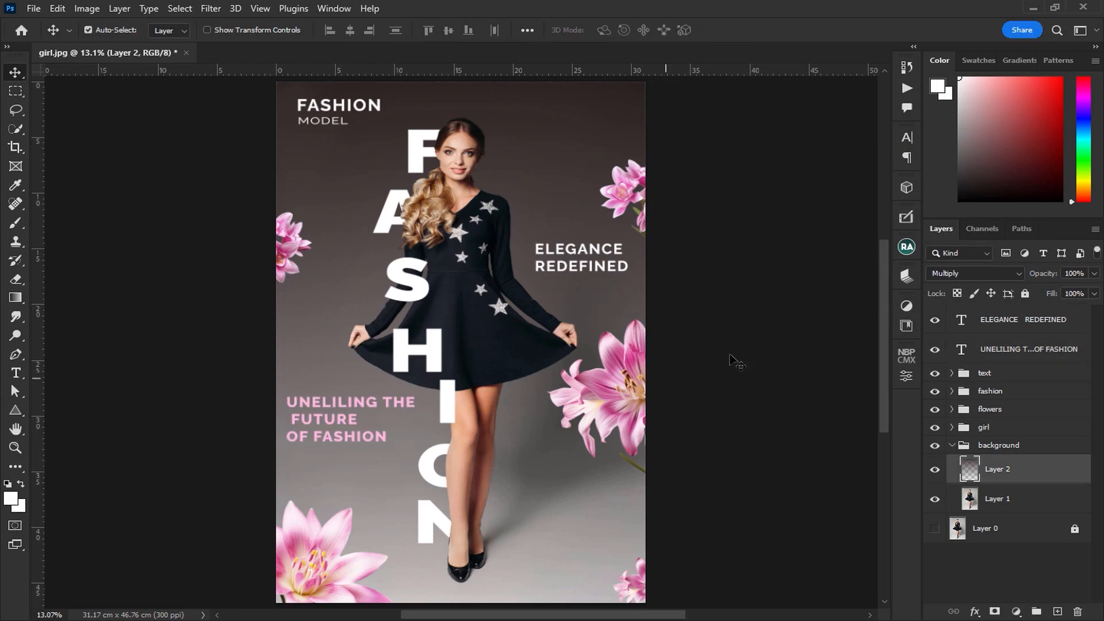
pyautogui.click(723, 331)
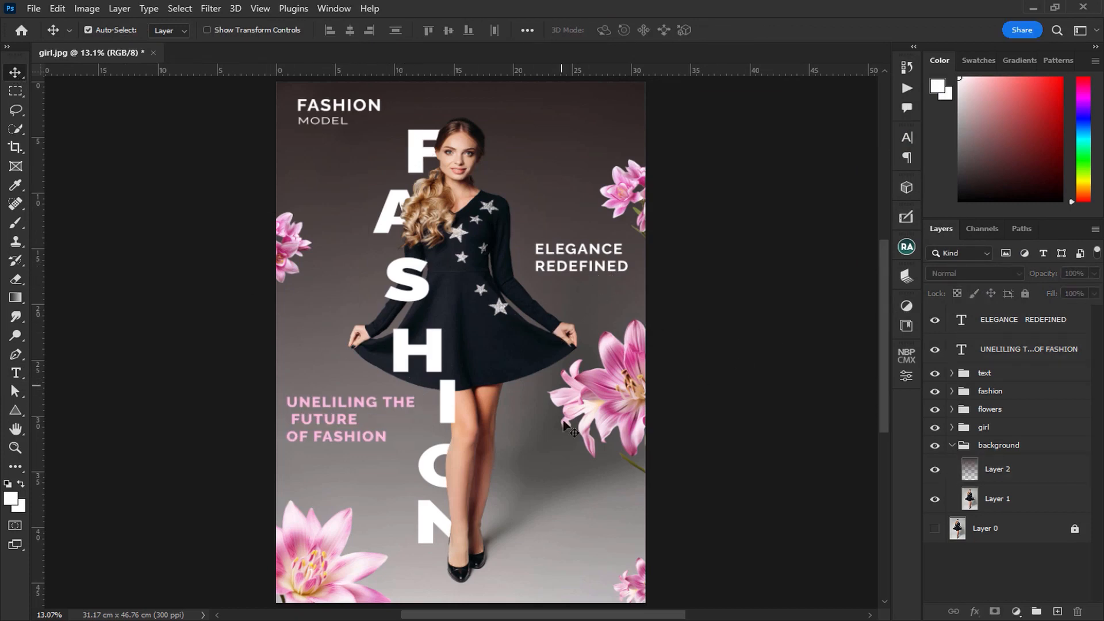
# Group the ELEGANCE REDEFINED and UNELILING THE FUTURE OF FASHION layers and name the group text 2
pyautogui.scroll(-2, 623, 510)
pyautogui.hotkey('ctrl', '0')
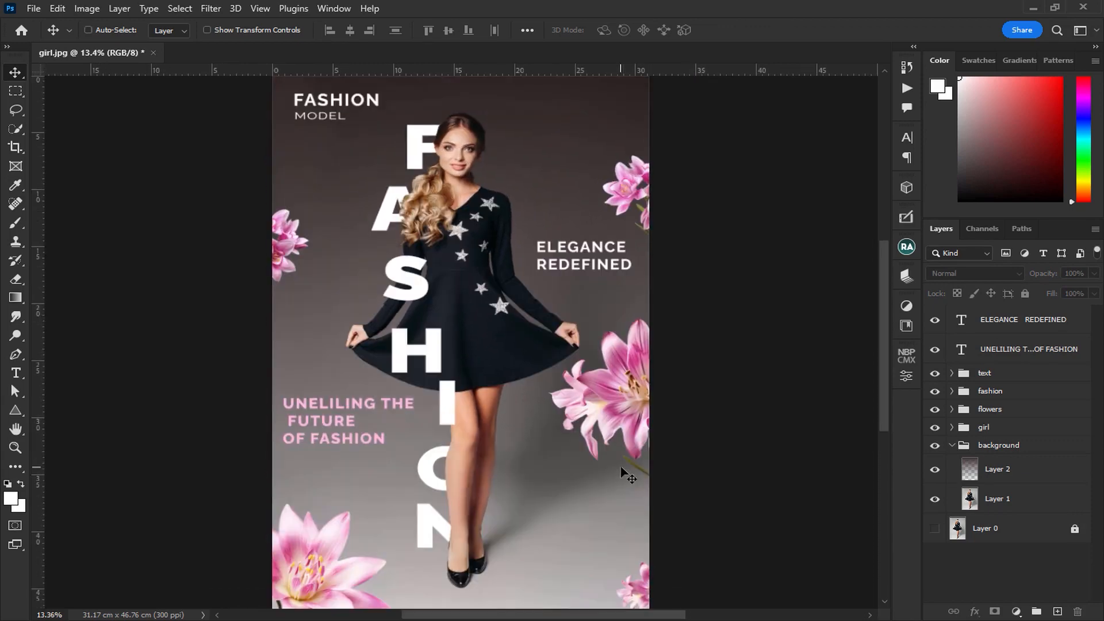
pyautogui.click(1022, 320)
pyautogui.keyDown('shift'); pyautogui.click(1026, 351); pyautogui.keyUp('shift')
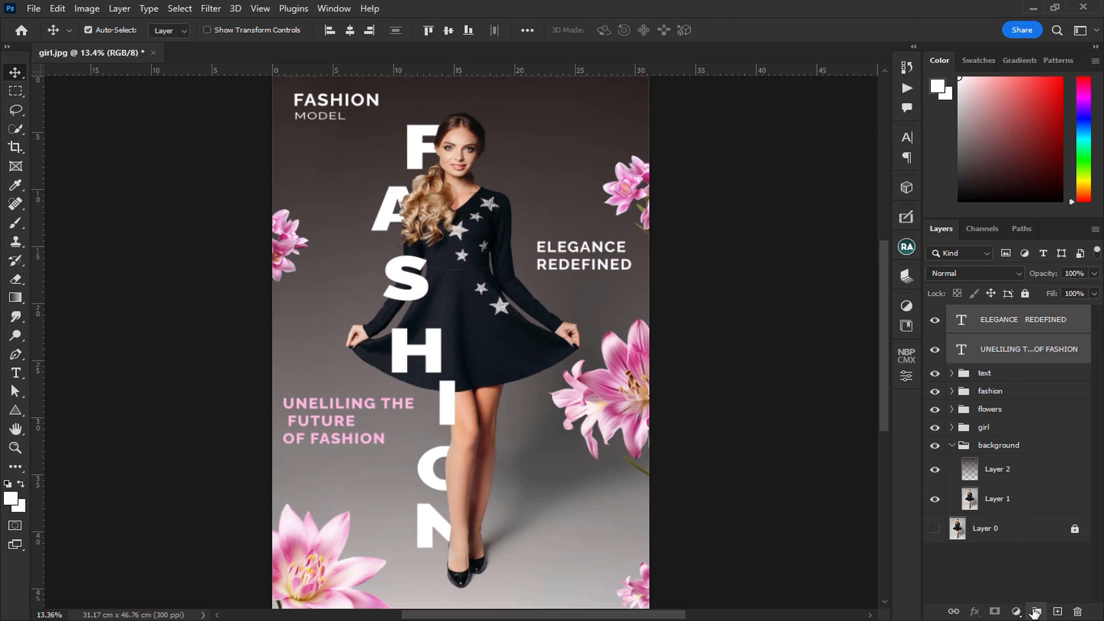
pyautogui.click(1036, 611)
pyautogui.doubleClick(988, 314)
pyautogui.write('text 2')
pyautogui.press('Return')
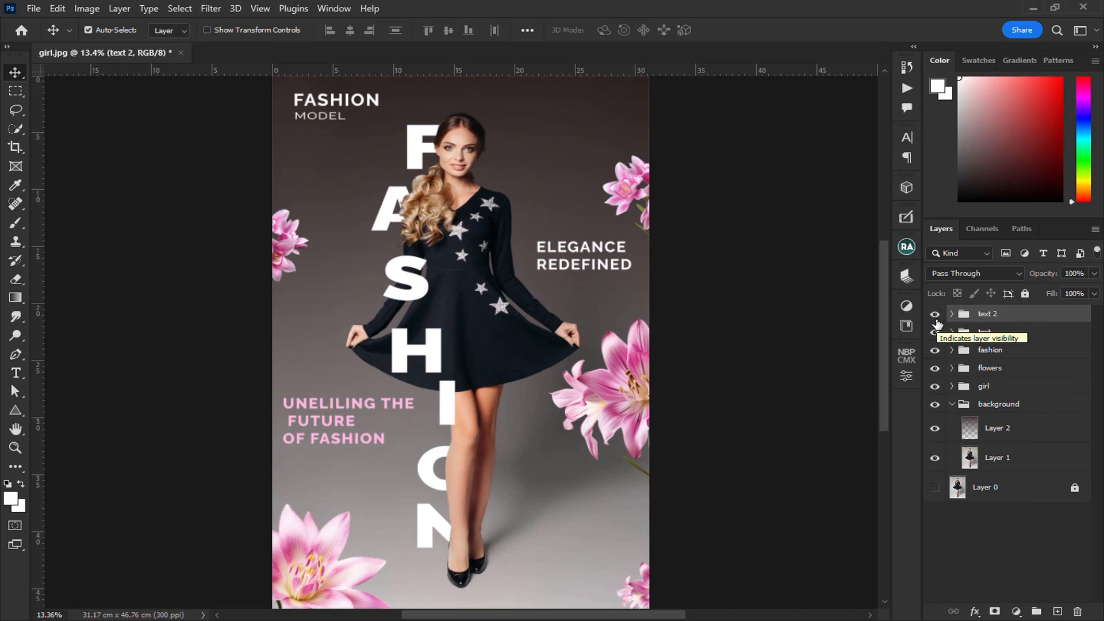
# Paste the social media icons layer above the text groups, make it visible, and place it in a group named icons
pyautogui.hotkey('ctrl', 'v')
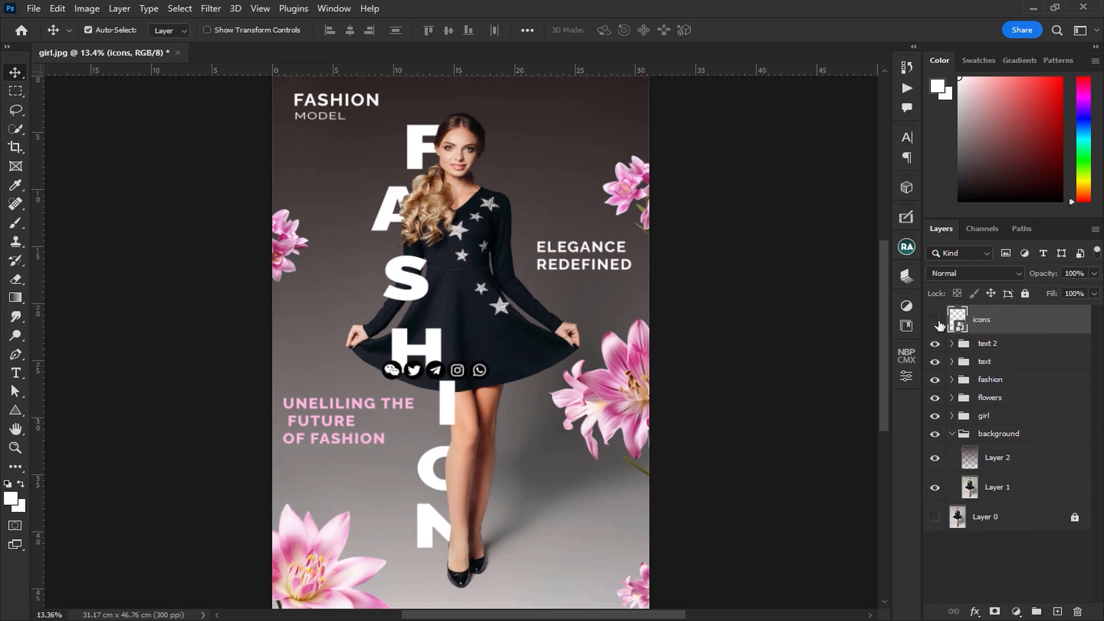
pyautogui.click(934, 320)
pyautogui.hotkey('ctrl', '+')
pyautogui.hotkey('ctrl', 'g')
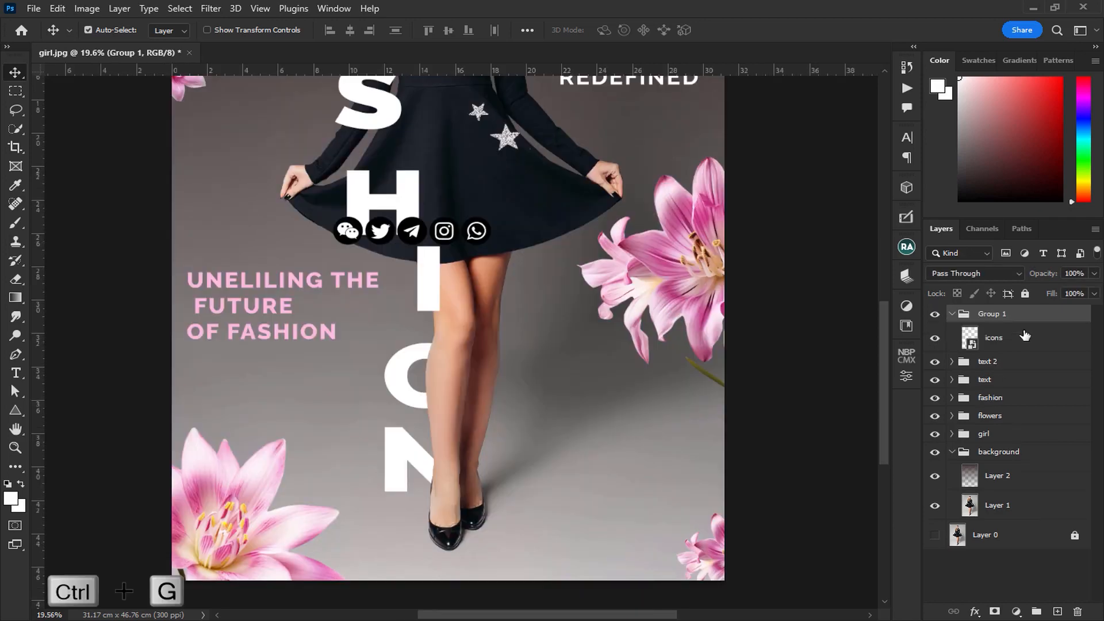
pyautogui.doubleClick(991, 313)
pyautogui.write('icons')
pyautogui.press('Return')
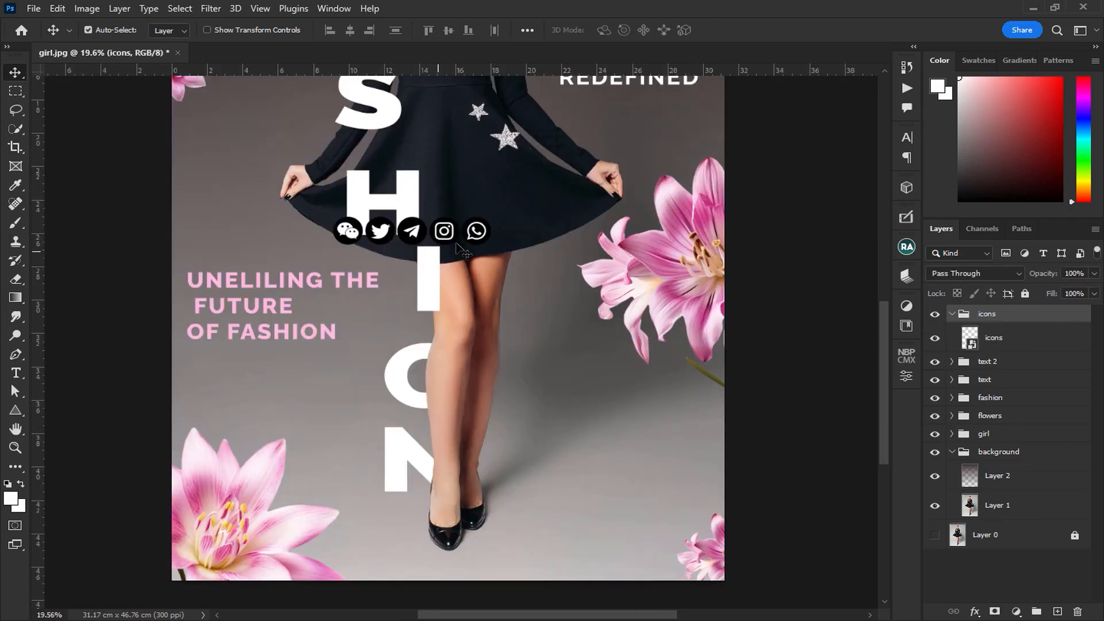
# Move the social media icons to the poster's bottom edge beside the lower-right flower and set their blend mode to Overlay
pyautogui.moveTo(483, 232); pyautogui.dragTo(640, 562)
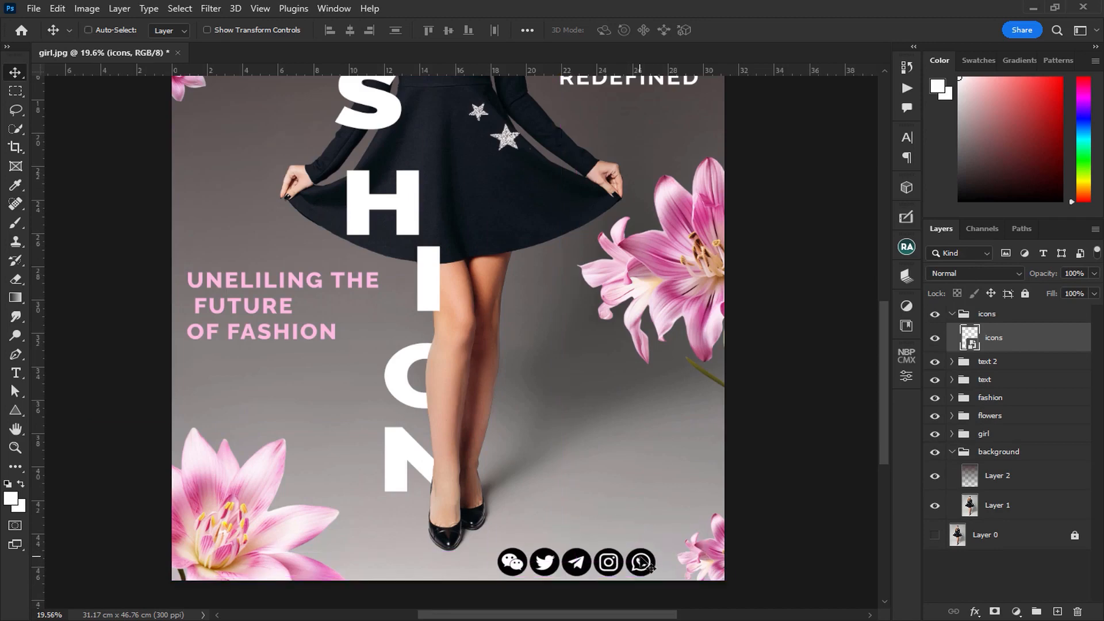
pyautogui.hotkey('ctrl', '0')
pyautogui.click(984, 274)
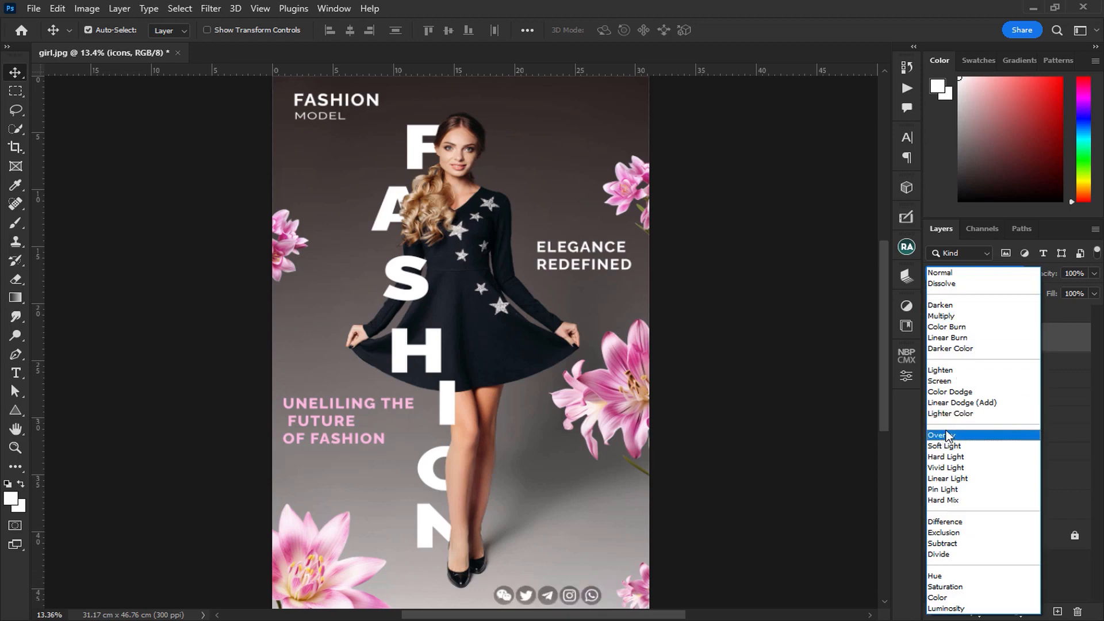
pyautogui.click(947, 436)
pyautogui.click(935, 339)
pyautogui.click(952, 315)
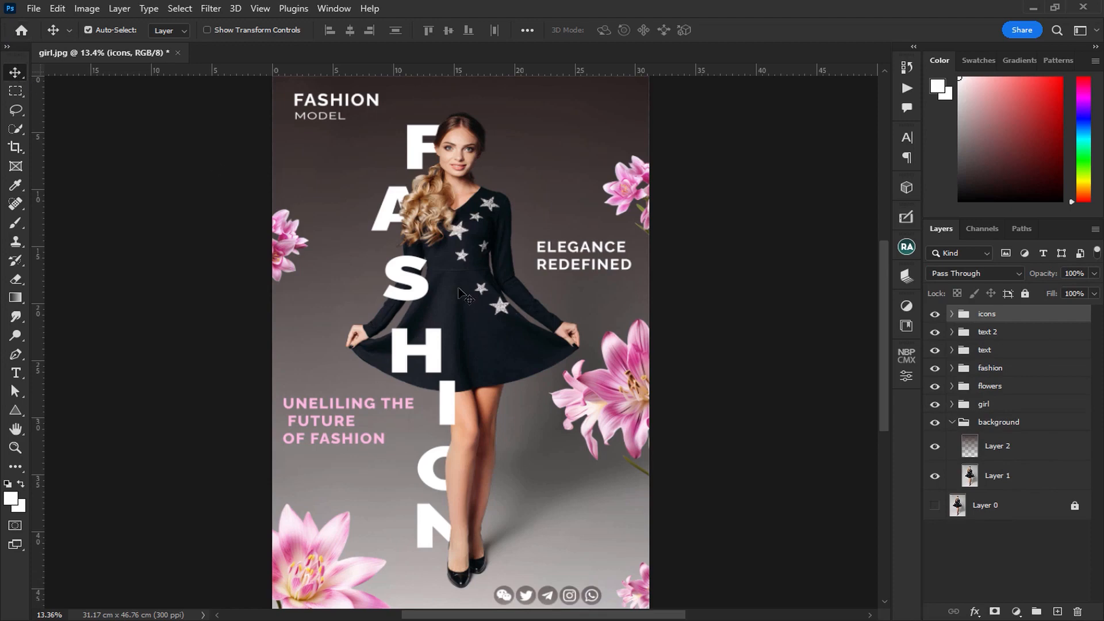
# Nudge the ELEGANCE REDEFINED text slightly upward, then collapse the background group and select the text 2 group
pyautogui.moveTo(590, 251); pyautogui.dragTo(586, 246)
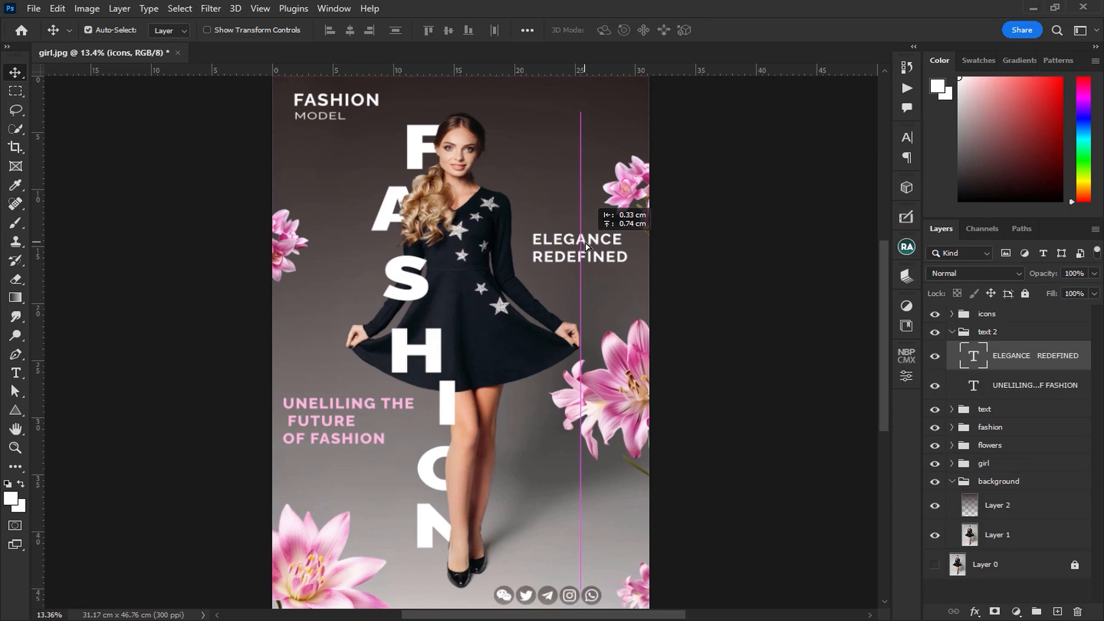
pyautogui.moveTo(586, 246); pyautogui.dragTo(589, 249)
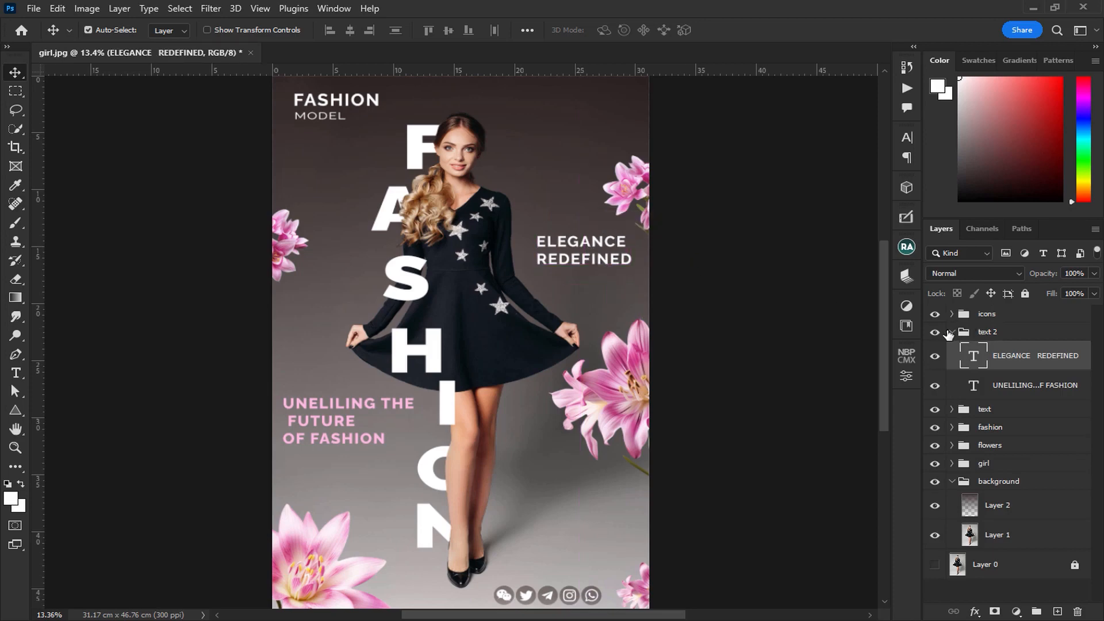
pyautogui.keyDown('ctrl'); pyautogui.click(951, 333); pyautogui.keyUp('ctrl')
pyautogui.click(951, 333)
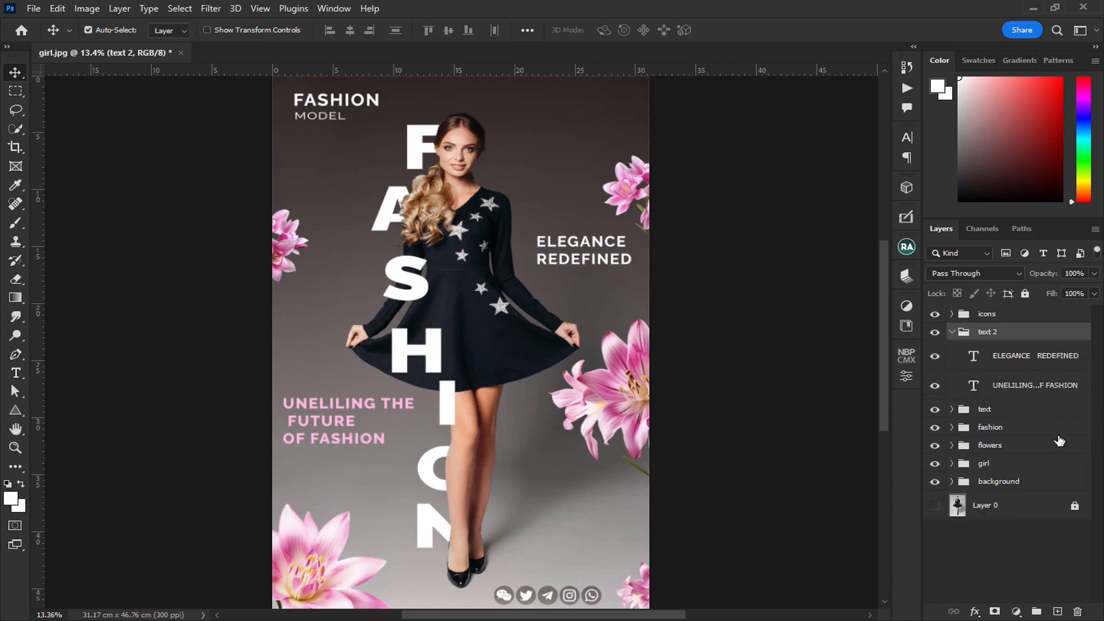
# Add a new layer in the text 2 group and fill a rectangle around ELEGANCE REDEFINED, reaching the poster's right edge, with white (ffffff)
pyautogui.hotkey('alt', '[')
pyautogui.click(1057, 611)
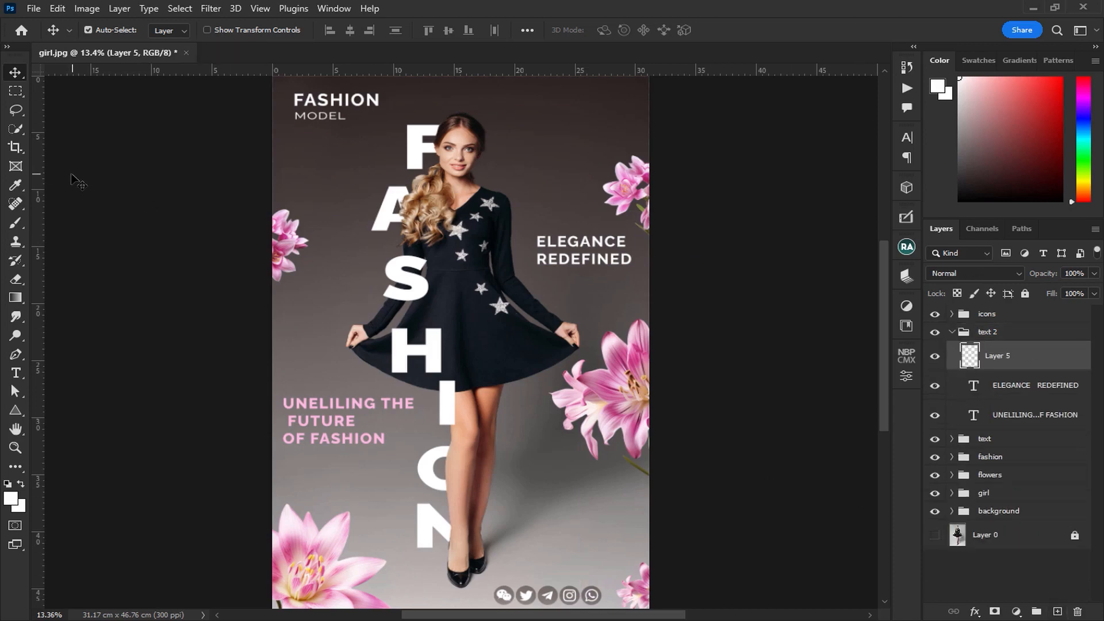
pyautogui.click(16, 91)
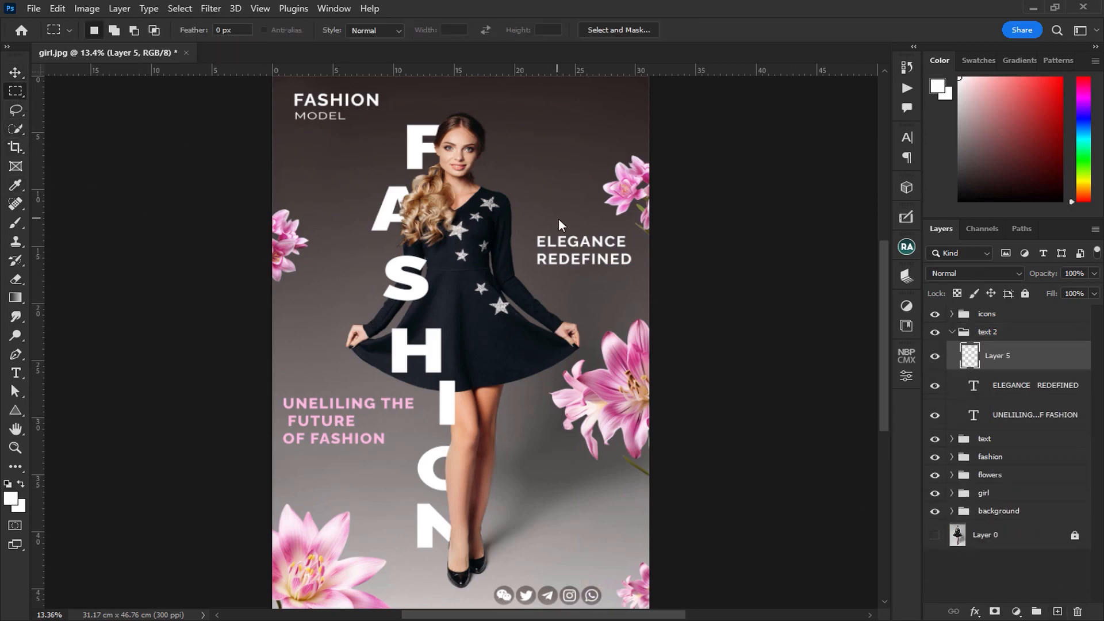
pyautogui.moveTo(530, 233); pyautogui.dragTo(671, 268)
pyautogui.moveTo(21, 303); pyautogui.dragTo(118, 315)
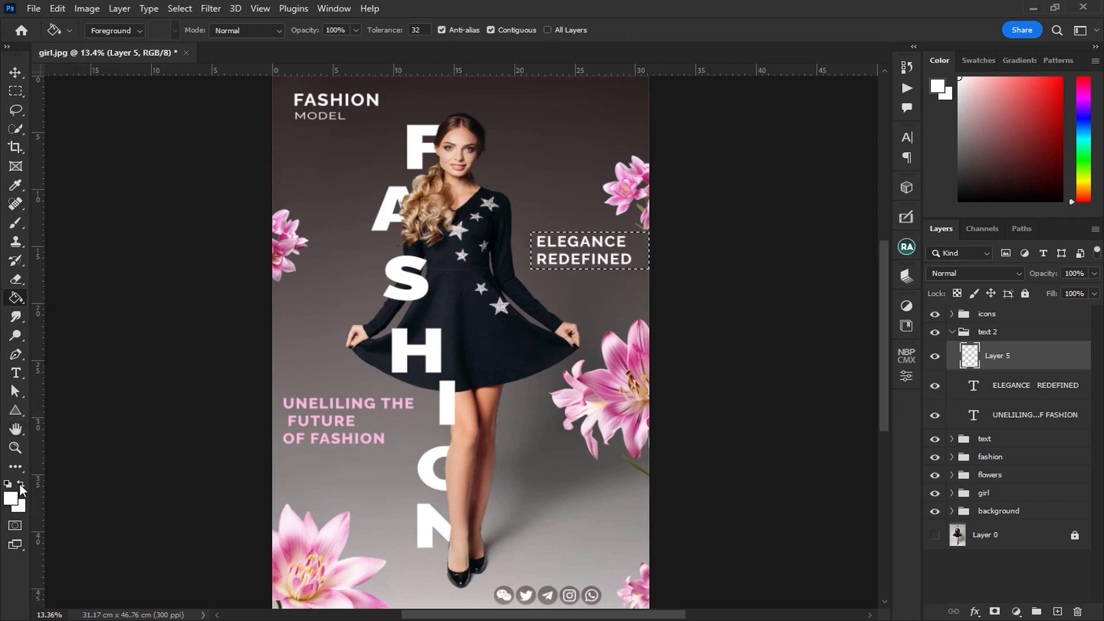
pyautogui.click(11, 501)
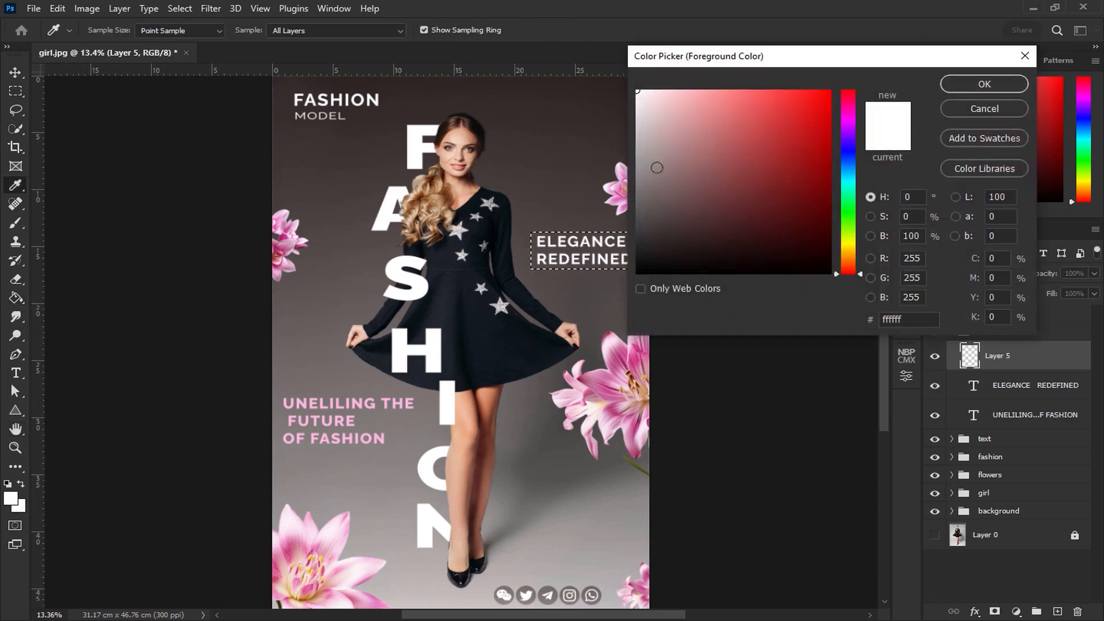
pyautogui.click(977, 87)
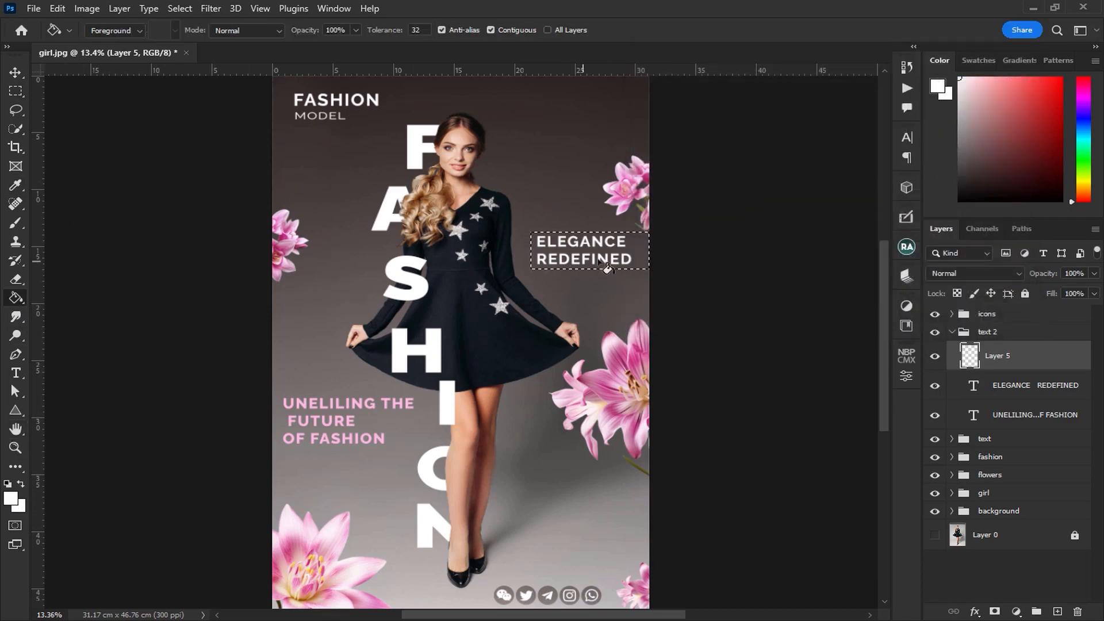
pyautogui.click(636, 246)
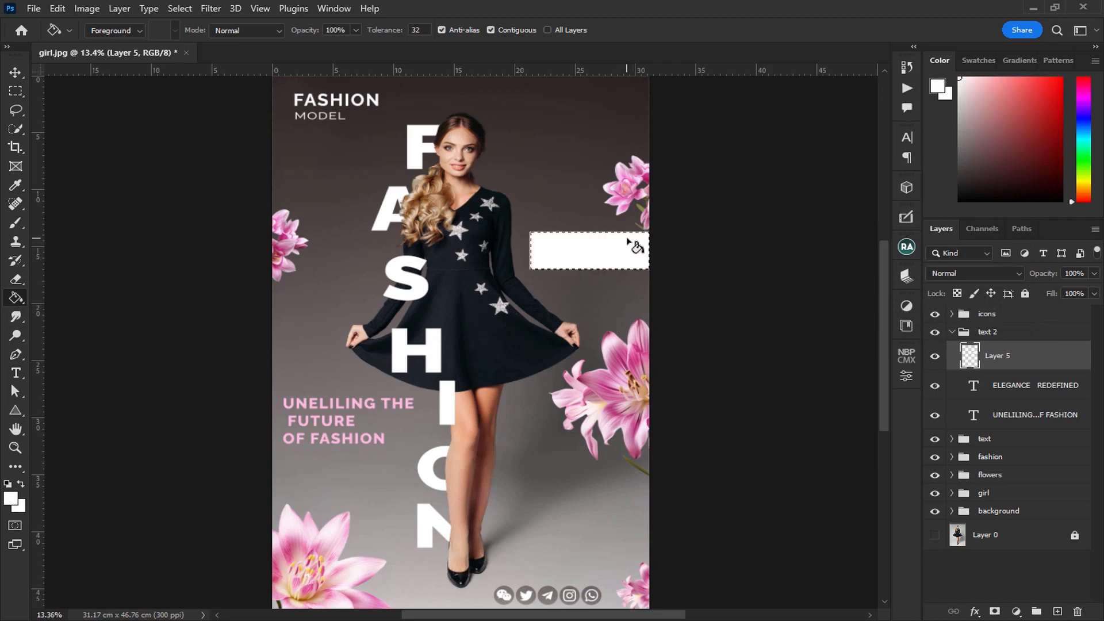
pyautogui.hotkey('ctrl', 'd')
# Convert the white rectangle layer for smart filters and lower its opacity to 32%
pyautogui.click(210, 8)
pyautogui.click(230, 45)
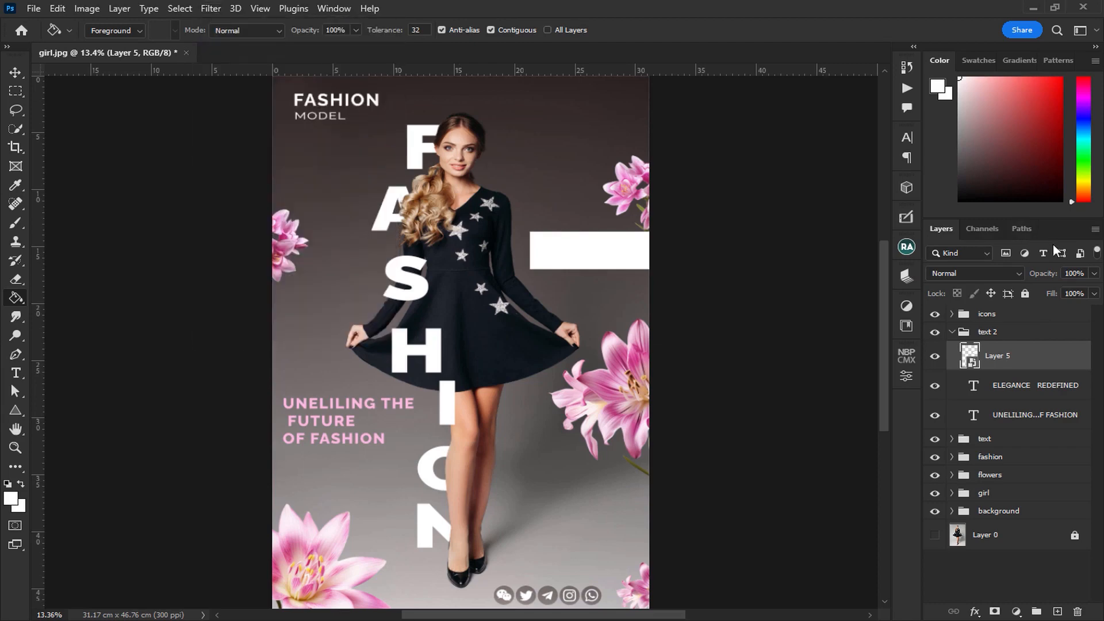
pyautogui.click(1094, 274)
pyautogui.moveTo(1091, 296); pyautogui.dragTo(1043, 295)
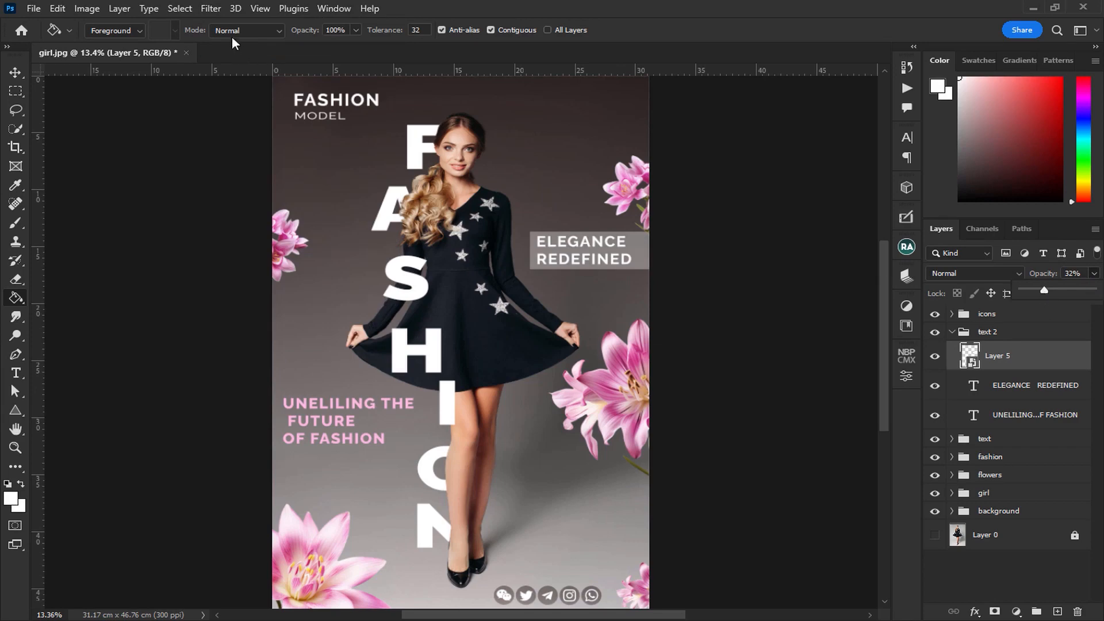
# Apply a Gaussian Blur with a 7.6-pixel radius to the white rectangle
pyautogui.click(212, 9)
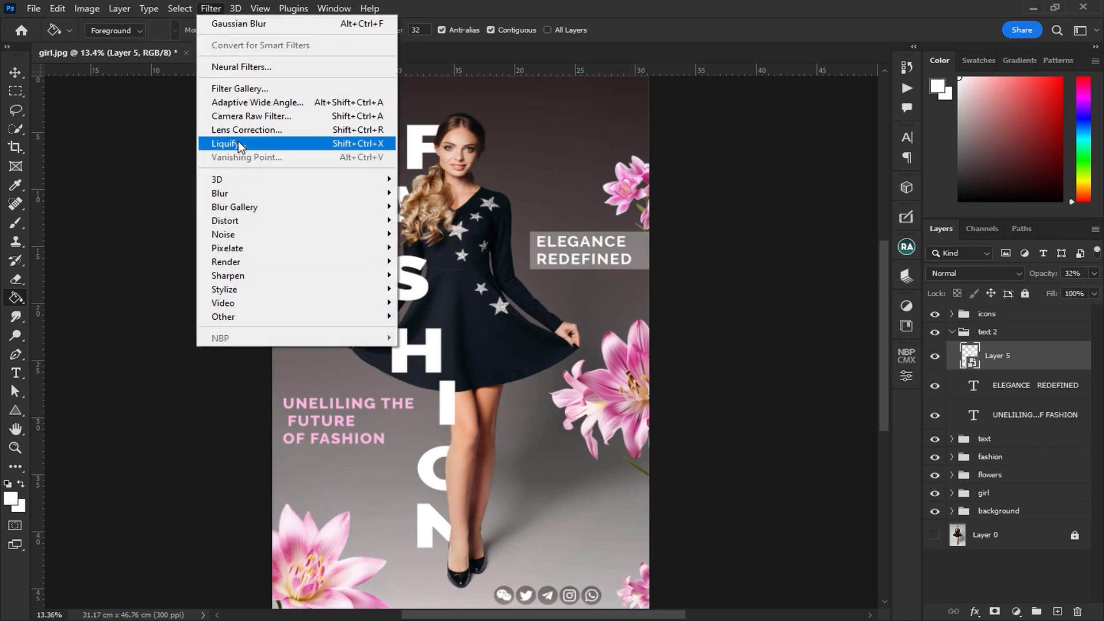
pyautogui.moveTo(241, 211)
pyautogui.moveTo(220, 193)
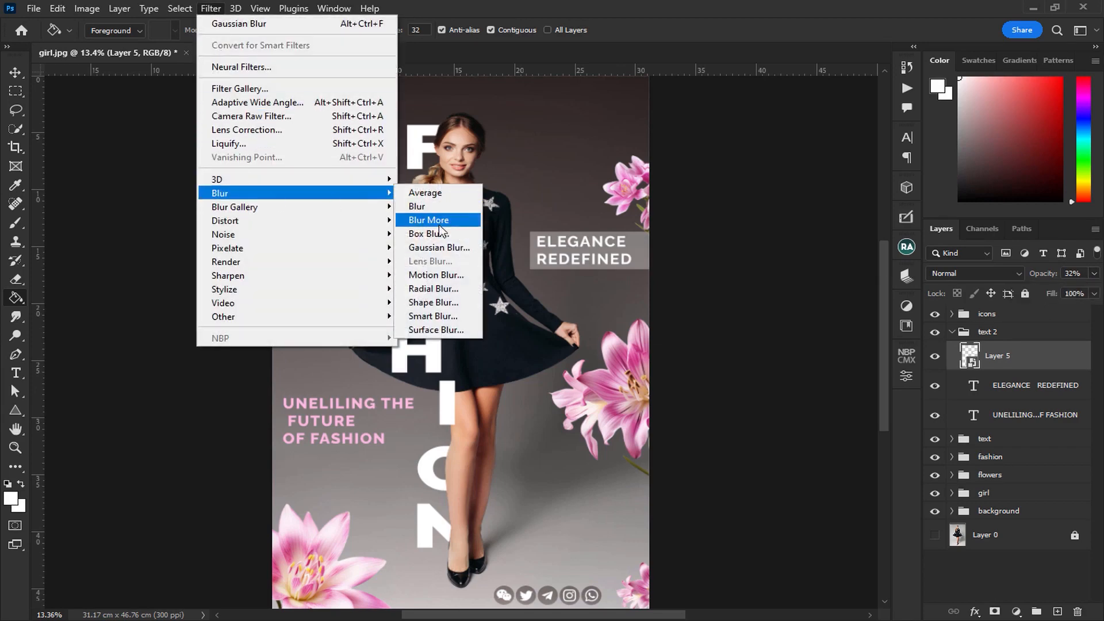
pyautogui.click(439, 247)
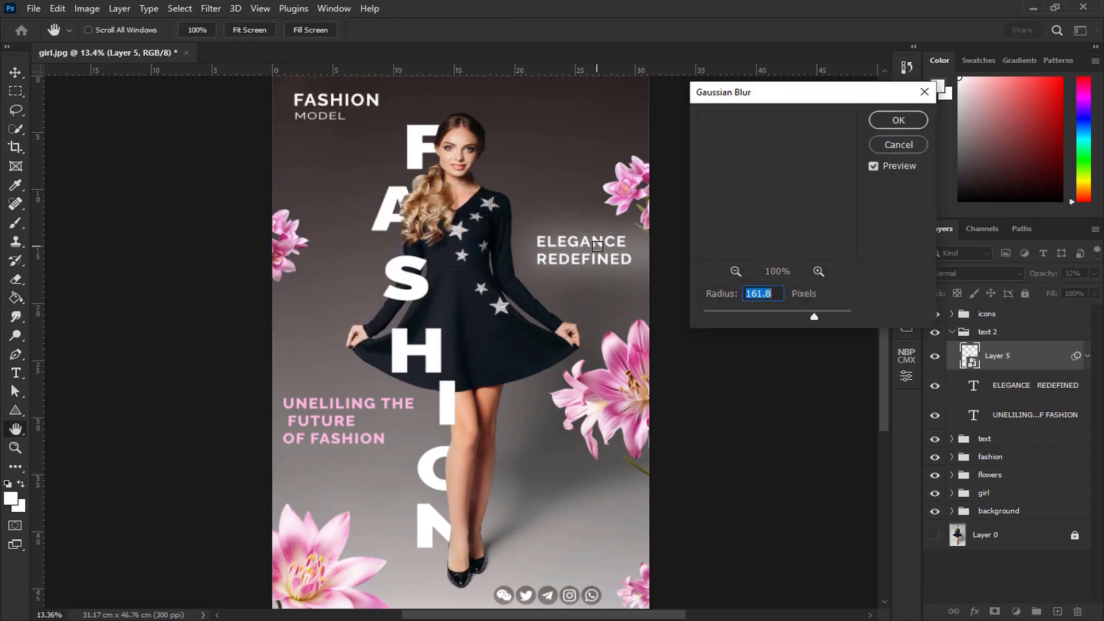
pyautogui.click(741, 311)
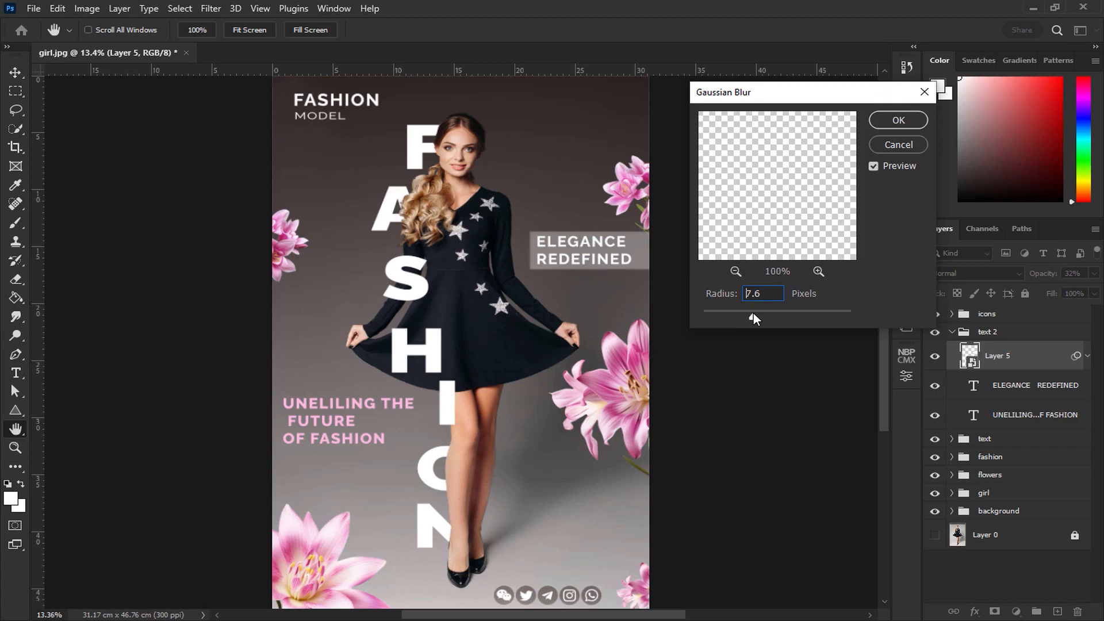
pyautogui.click(895, 121)
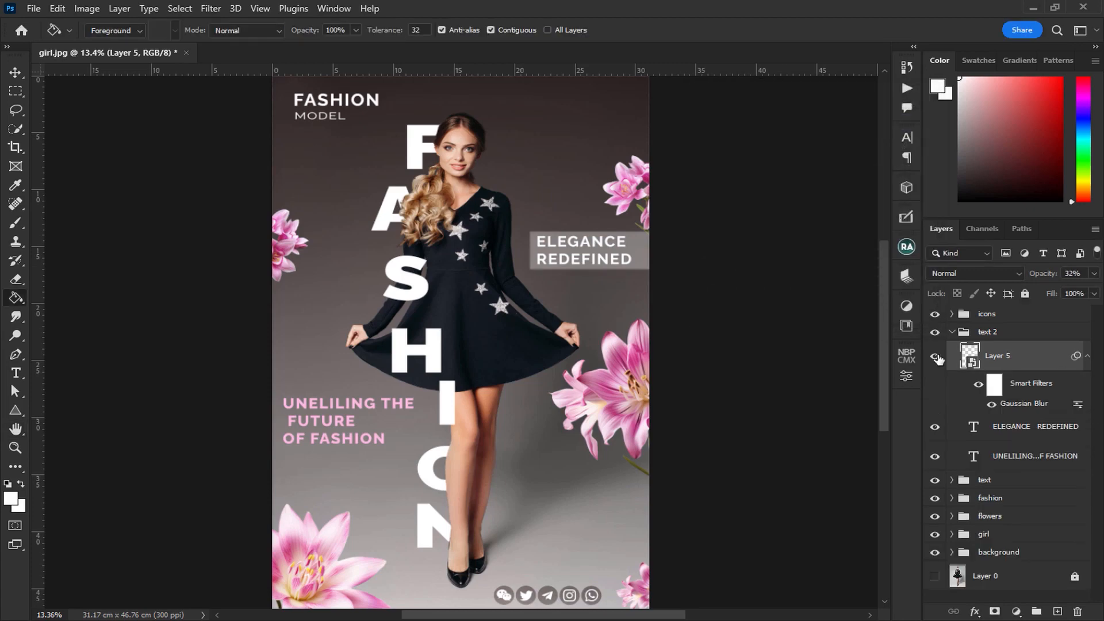
# Reduce the blurred white rectangle's opacity to 17%
pyautogui.click(1093, 274)
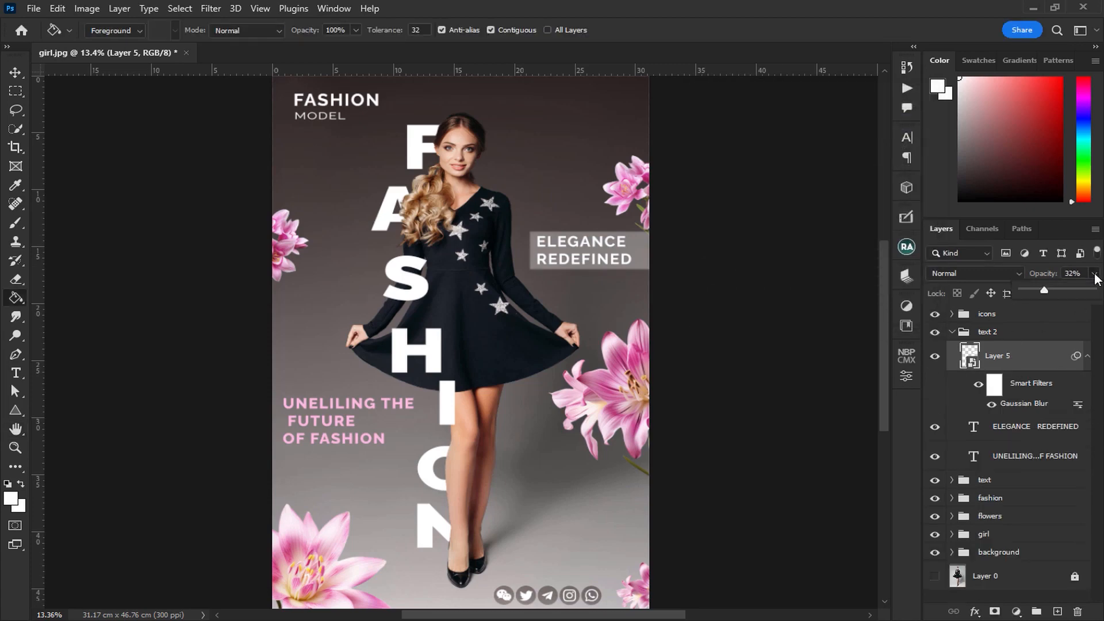
pyautogui.moveTo(1039, 288); pyautogui.dragTo(1033, 288)
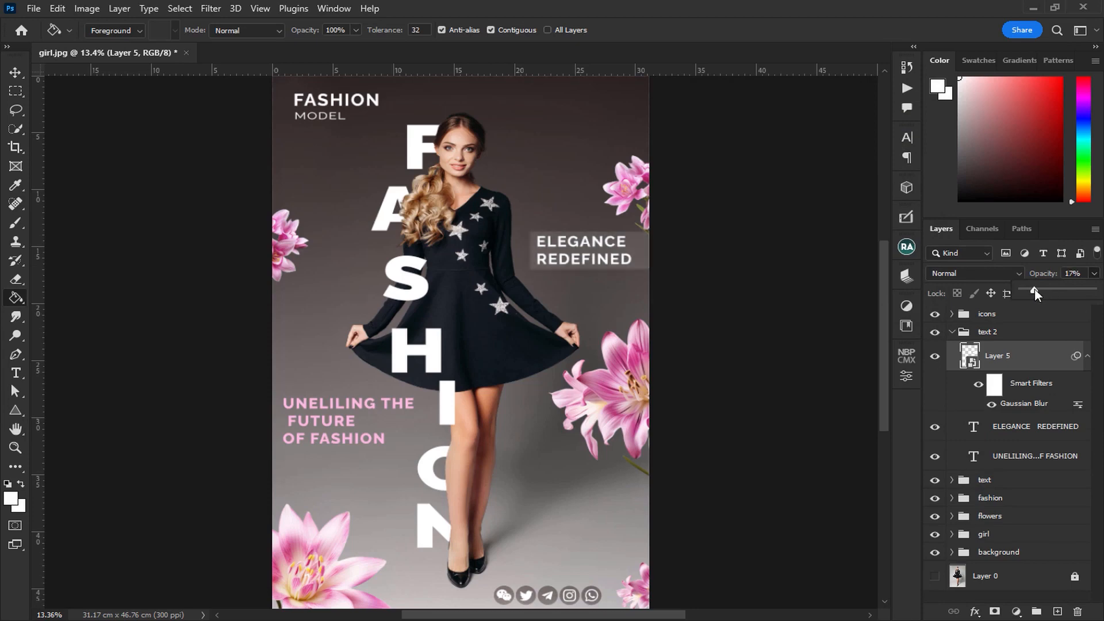
pyautogui.click(648, 8)
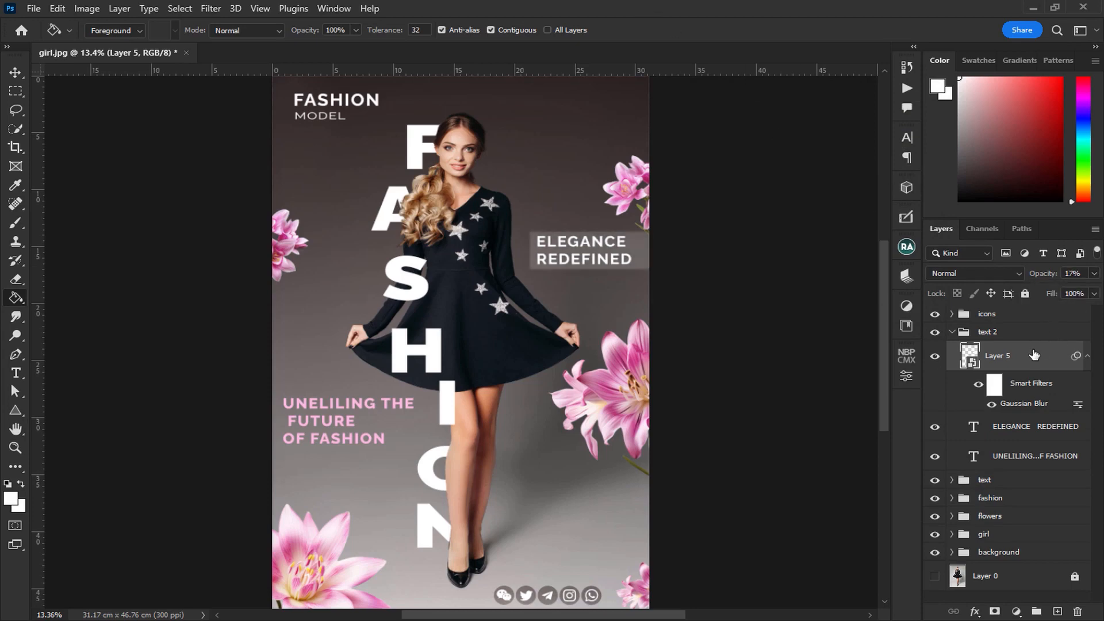
# Duplicate the translucent rectangle and move the copy over the pink UNELILING THE FUTURE OF FASHION tagline
pyautogui.hotkey('ctrl', 'j')
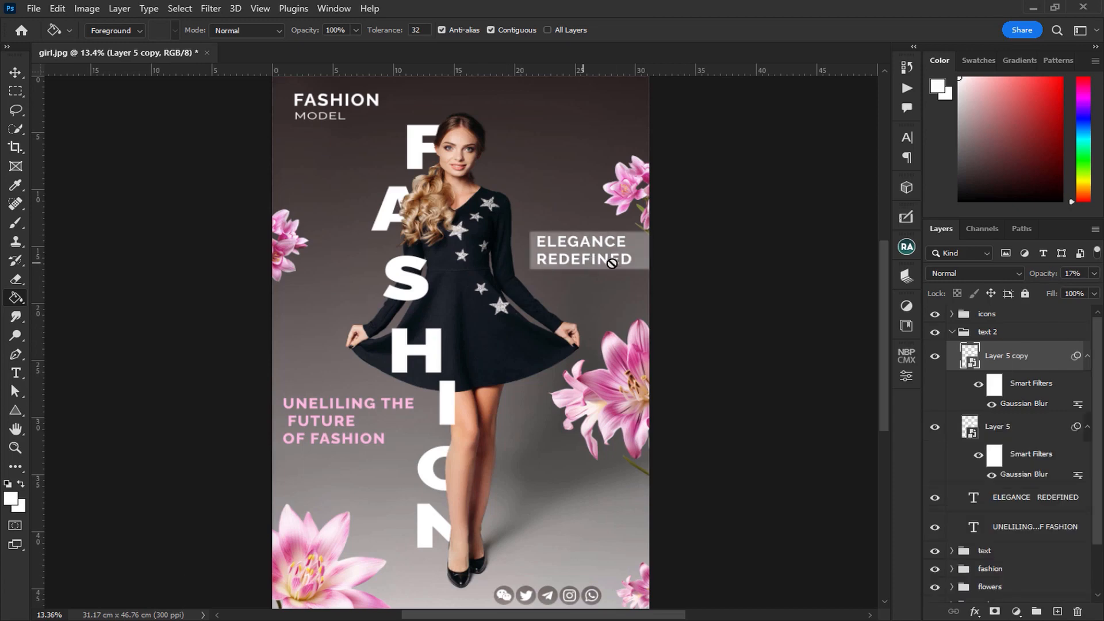
pyautogui.click(16, 72)
pyautogui.moveTo(674, 263); pyautogui.dragTo(381, 432)
# Resize the copied rectangle so it frames all three lines of the pink tagline
pyautogui.hotkey('ctrl', 't')
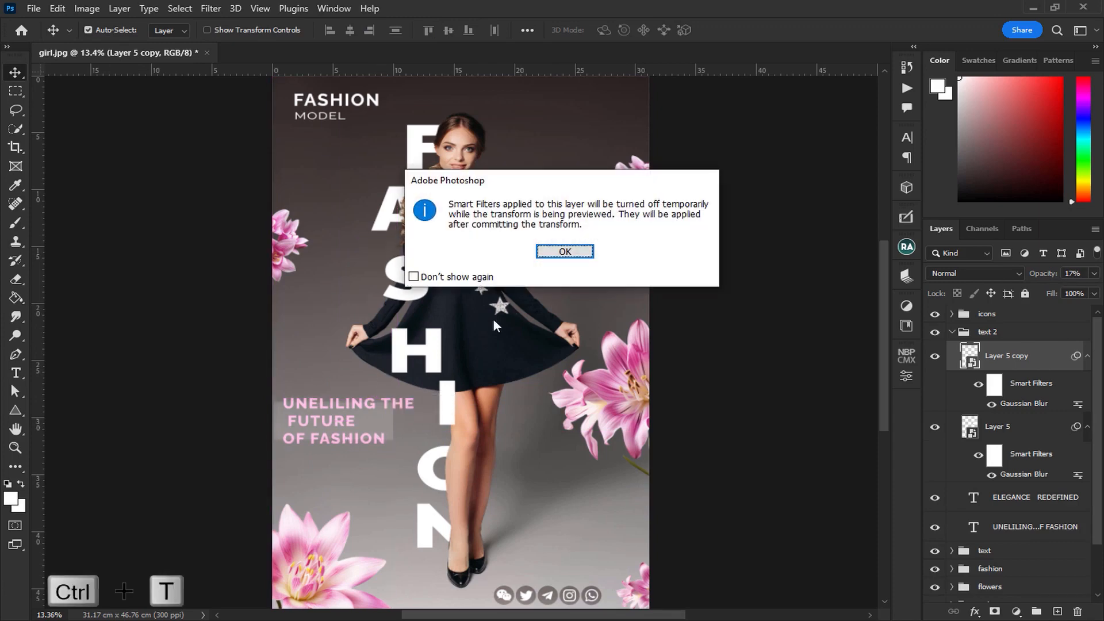
pyautogui.click(567, 253)
pyautogui.scroll(5, 370, 423)
pyautogui.moveTo(314, 381); pyautogui.dragTo(315, 368)
pyautogui.moveTo(454, 454); pyautogui.dragTo(463, 470)
pyautogui.moveTo(461, 418); pyautogui.dragTo(481, 420)
pyautogui.press('Return')
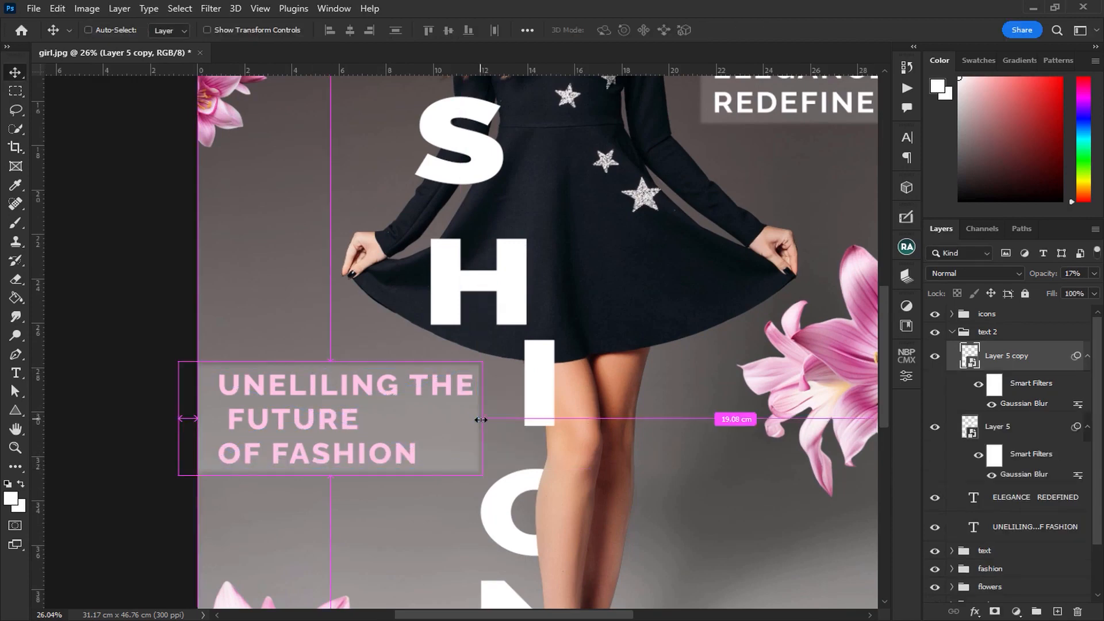
pyautogui.hotkey('ctrl', '0')
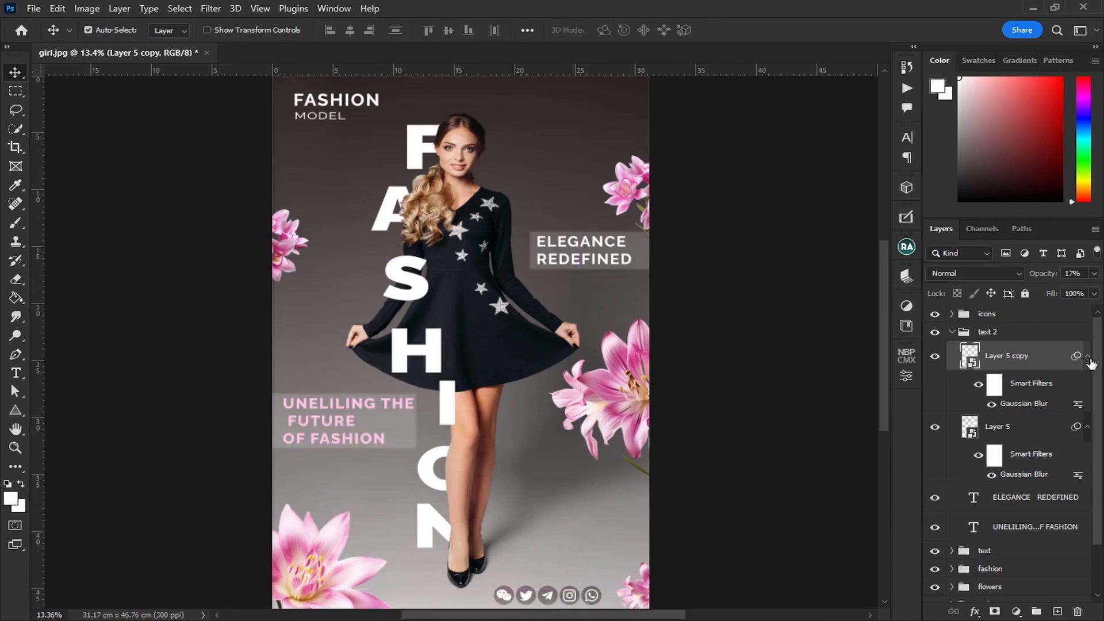
# Place another copy of the translucent rectangle in the text group and move it over the FASHION MODEL heading
pyautogui.click(1087, 356)
pyautogui.click(1087, 386)
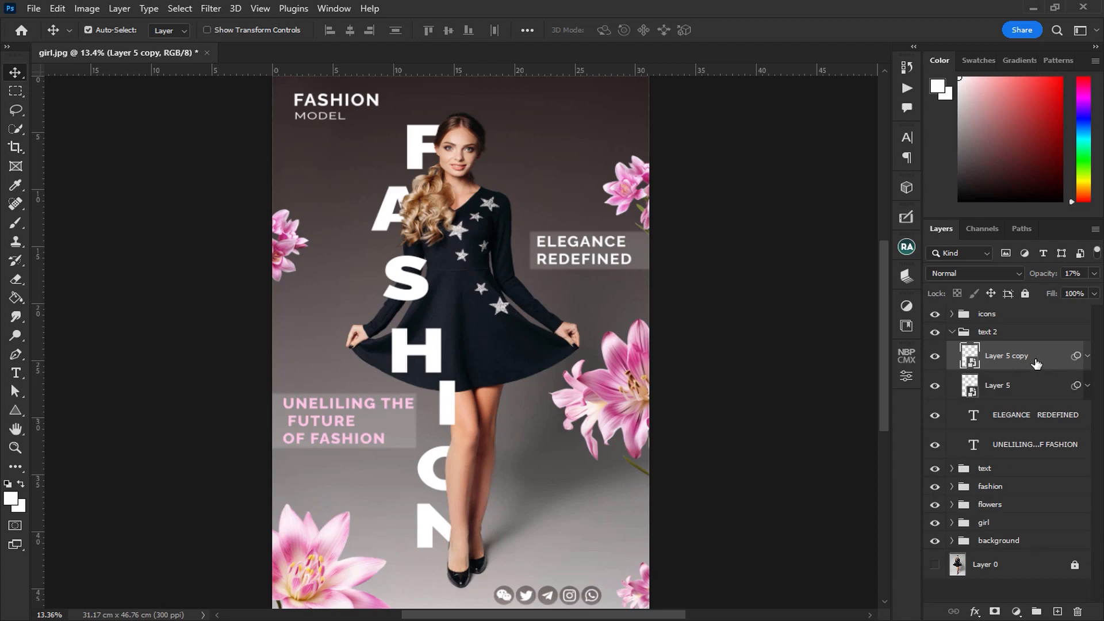
pyautogui.click(977, 469)
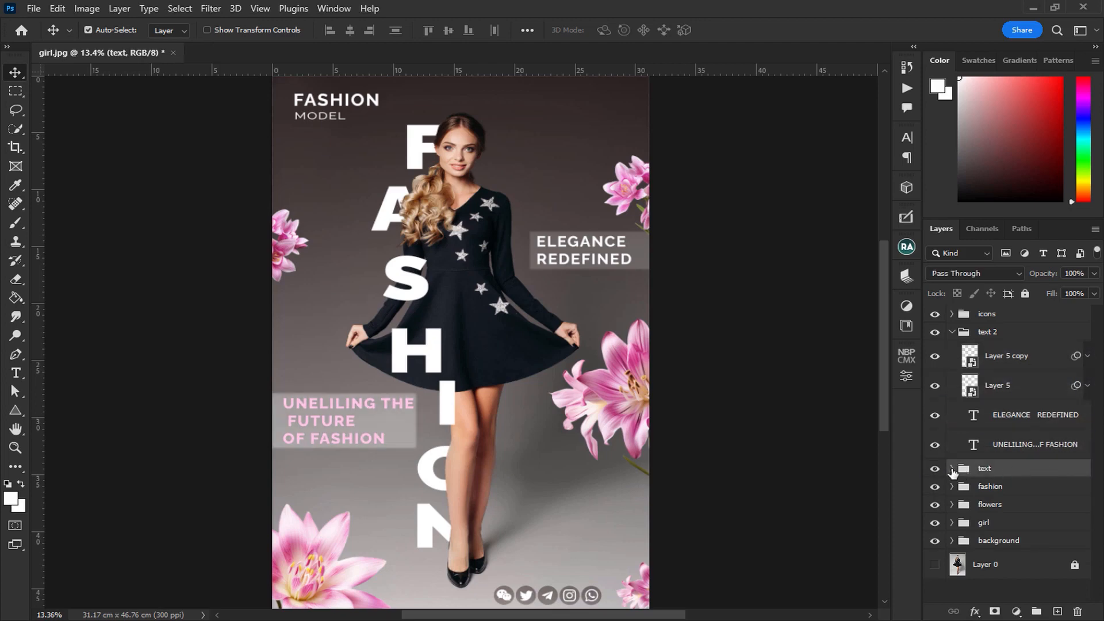
pyautogui.click(952, 468)
pyautogui.click(1015, 492)
pyautogui.hotkey('ctrl', 't')
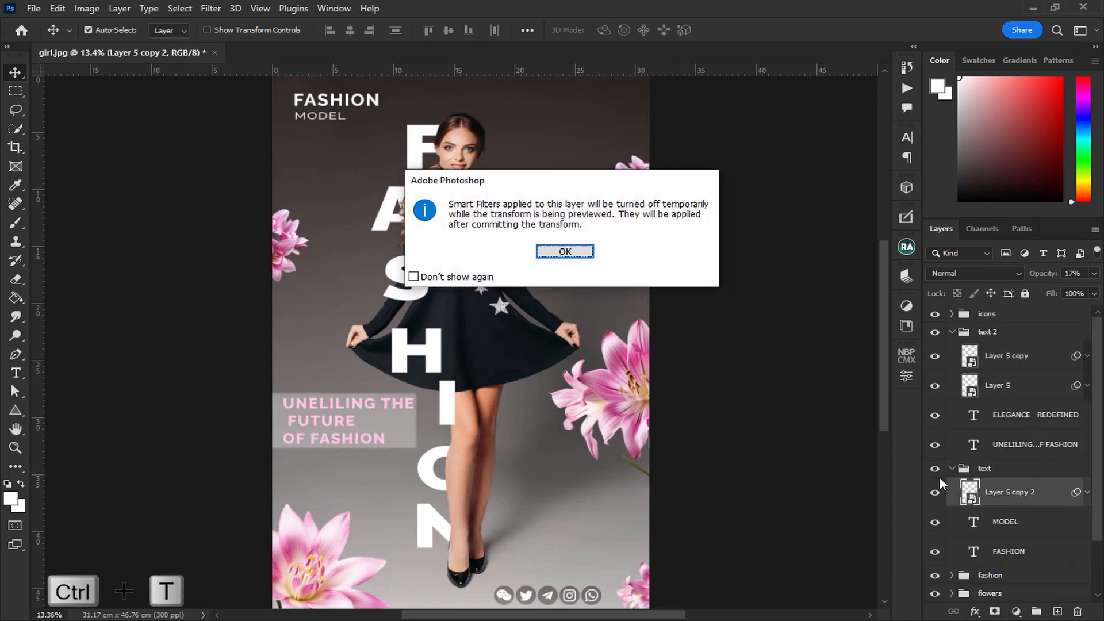
pyautogui.press('Return')
pyautogui.moveTo(394, 382); pyautogui.dragTo(374, 112)
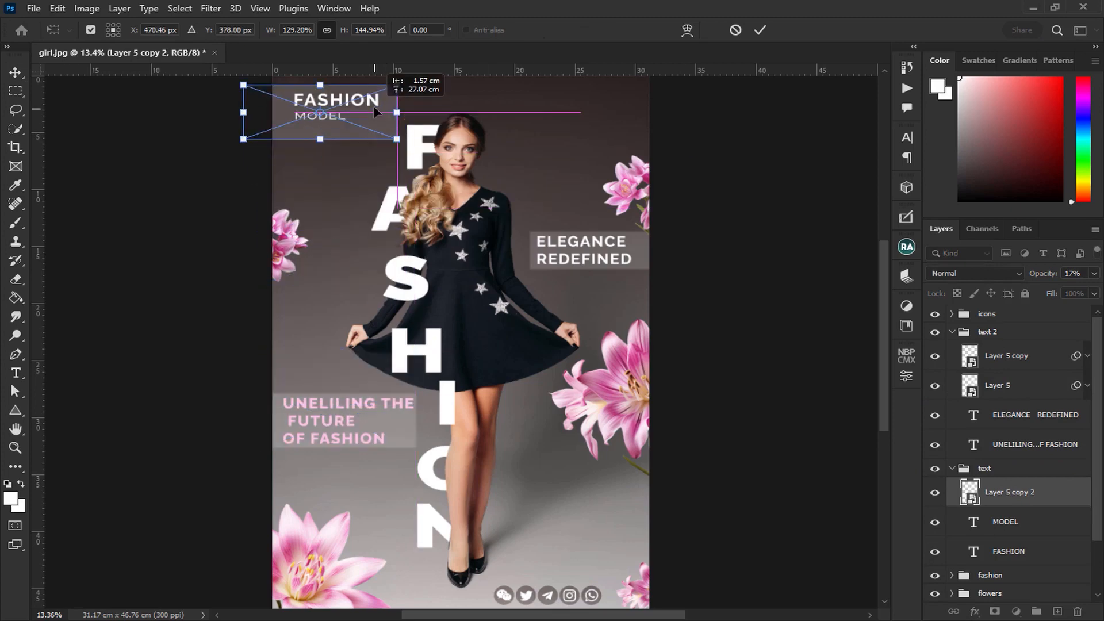
# Reposition and resize the rectangle so it closely frames the FASHION MODEL heading from the poster's left edge
pyautogui.scroll(3, 403, 253)
pyautogui.moveTo(427, 268)
pyautogui.mouseDown()
pyautogui.moveTo(437, 249)
pyautogui.moveTo(437, 269)
pyautogui.mouseUp()
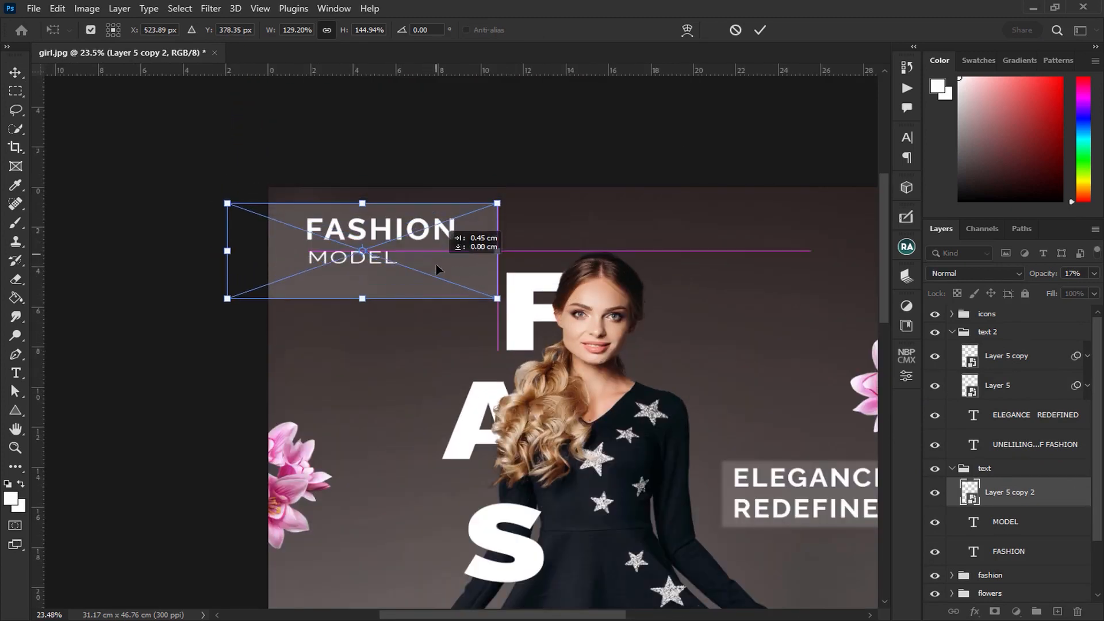
pyautogui.moveTo(362, 298); pyautogui.dragTo(367, 273)
pyautogui.moveTo(365, 199); pyautogui.dragTo(364, 208)
pyautogui.moveTo(498, 238); pyautogui.dragTo(482, 238)
pyautogui.press('Return')
pyautogui.hotkey('ctrl', '0')
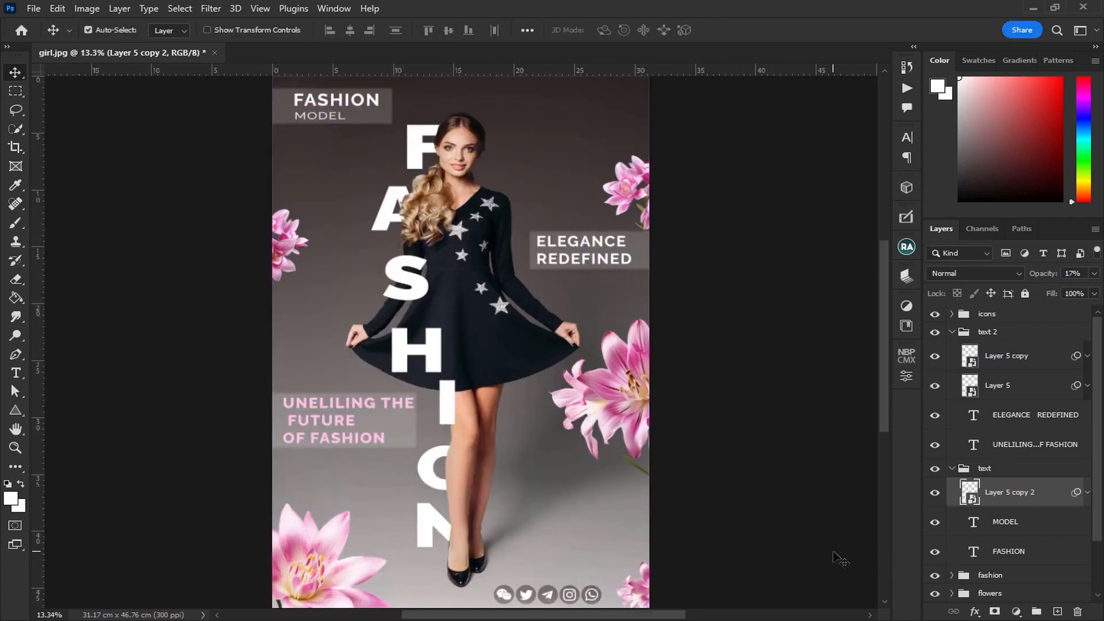
# Collapse the text and text 2 layer groups and select the icons group
pyautogui.click(951, 468)
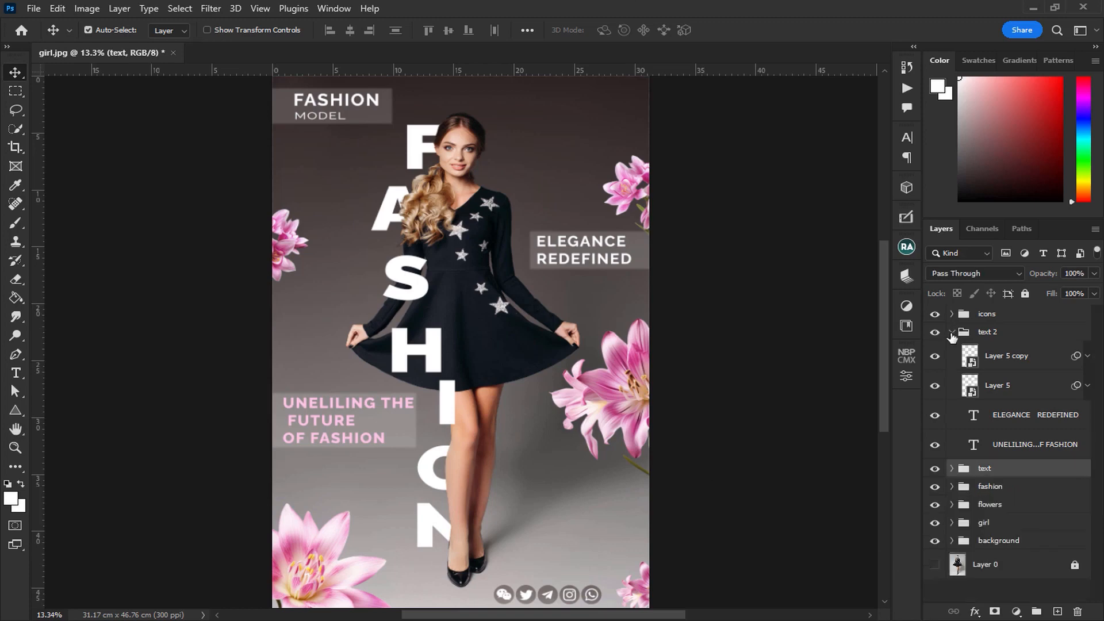
pyautogui.click(951, 333)
pyautogui.click(1050, 320)
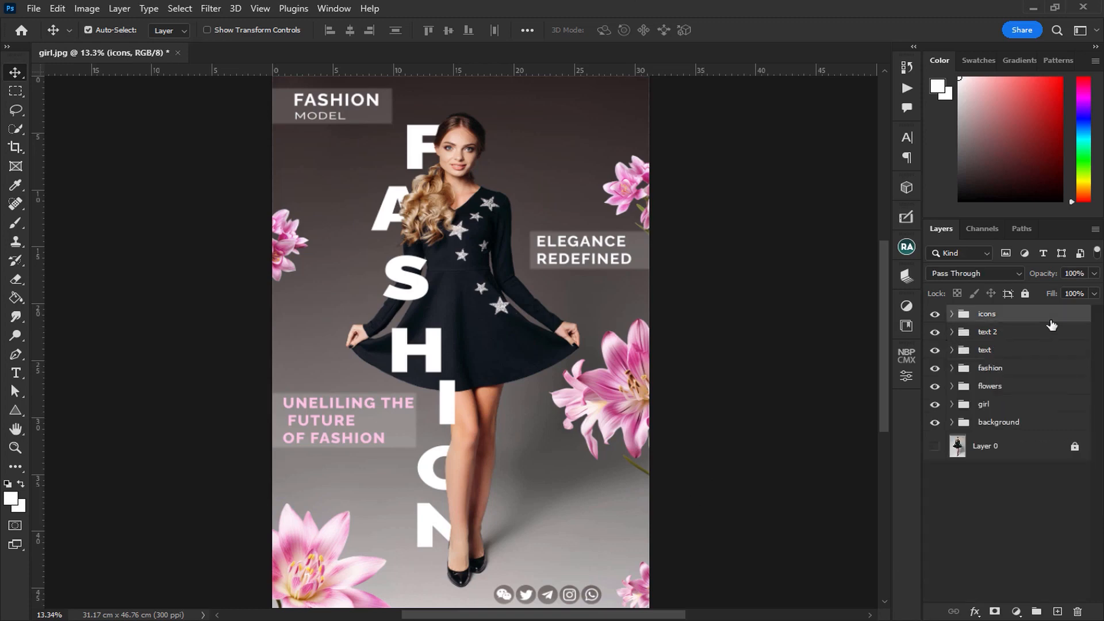
# Add a Vibrance adjustment layer directly above the flowers group and clip it to that group
pyautogui.click(1011, 389)
pyautogui.click(951, 386)
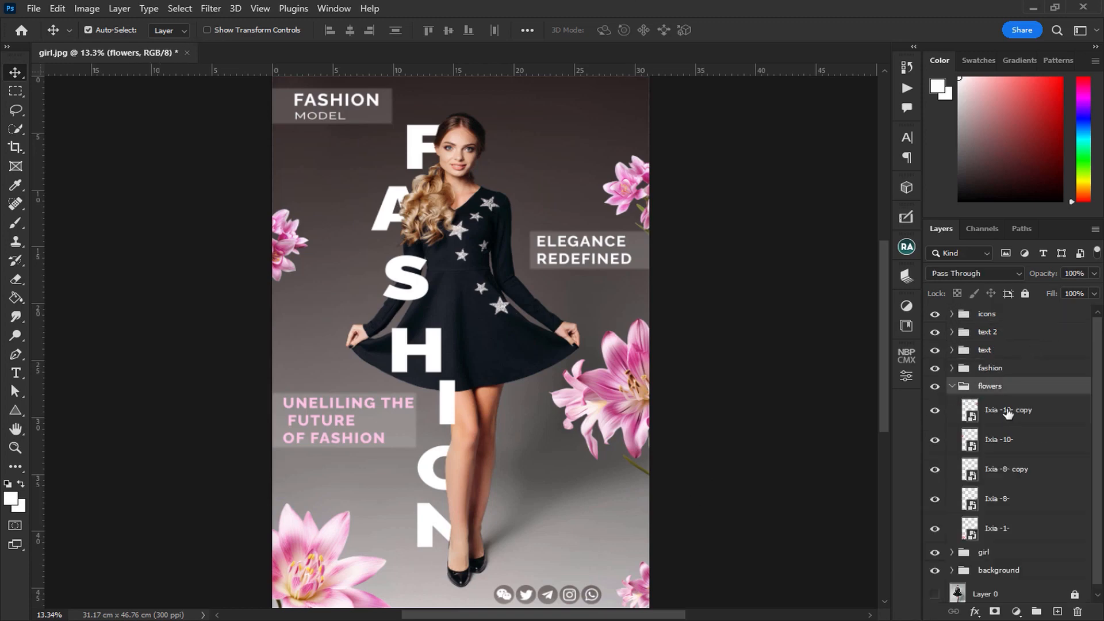
pyautogui.click(1010, 410)
pyautogui.click(1016, 611)
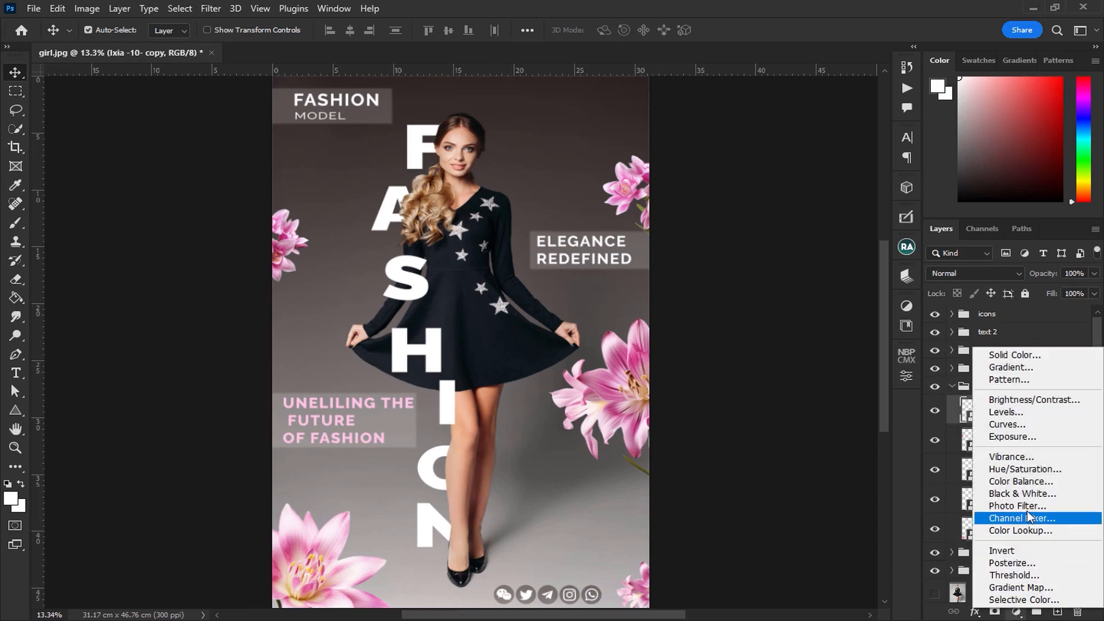
pyautogui.click(1041, 457)
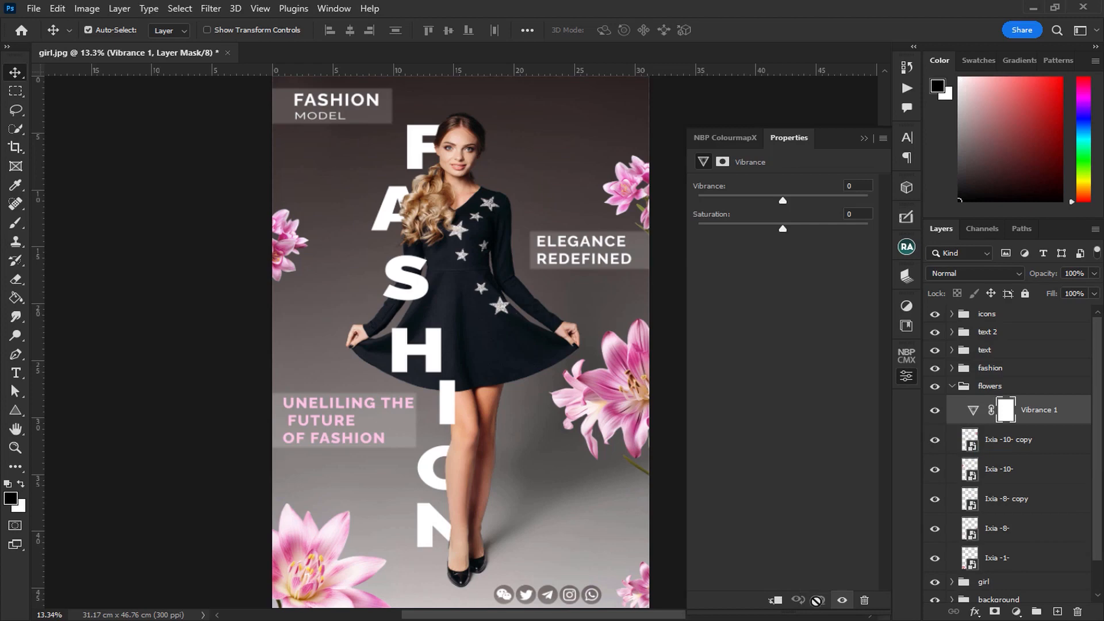
pyautogui.moveTo(1011, 417); pyautogui.dragTo(1052, 381)
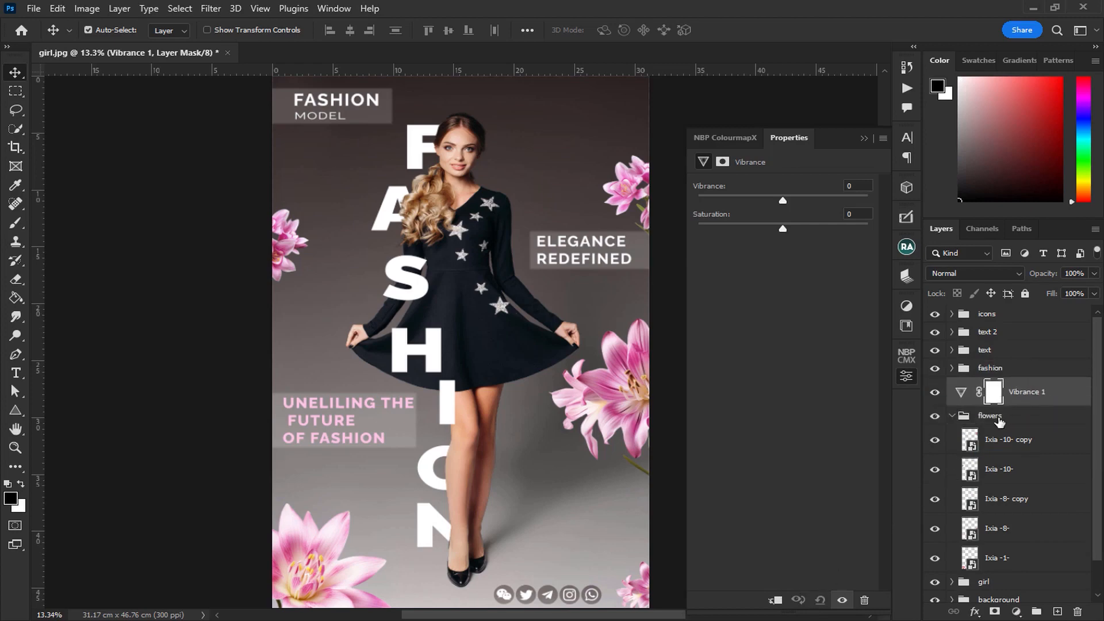
pyautogui.keyDown('alt'); pyautogui.click(961, 412); pyautogui.keyUp('alt')
pyautogui.click(951, 416)
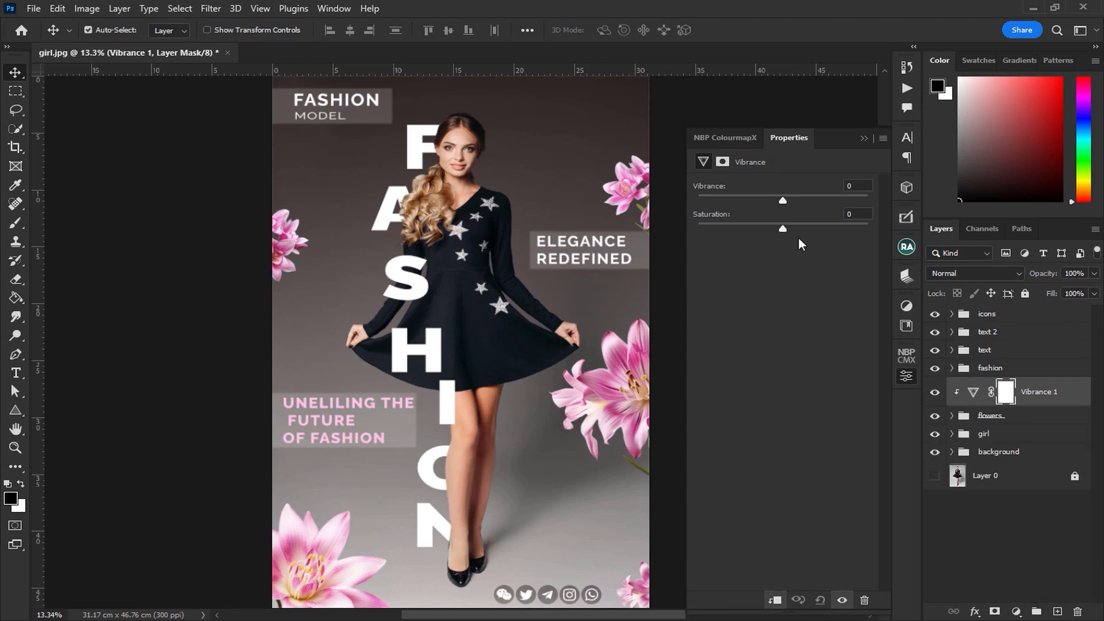
# Boost the flowers' vibrance slightly and set their saturation to +14
pyautogui.moveTo(783, 201); pyautogui.dragTo(846, 202)
pyautogui.moveTo(783, 227)
pyautogui.mouseDown()
pyautogui.moveTo(844, 226)
pyautogui.moveTo(800, 230)
pyautogui.mouseUp()
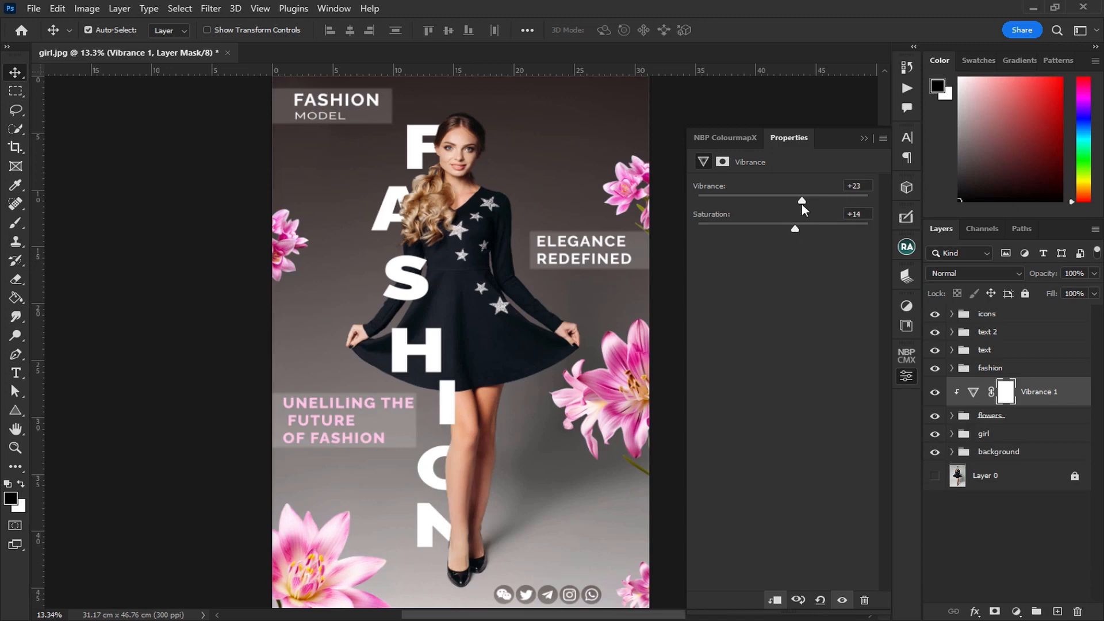
pyautogui.moveTo(817, 202); pyautogui.dragTo(792, 197)
pyautogui.click(864, 139)
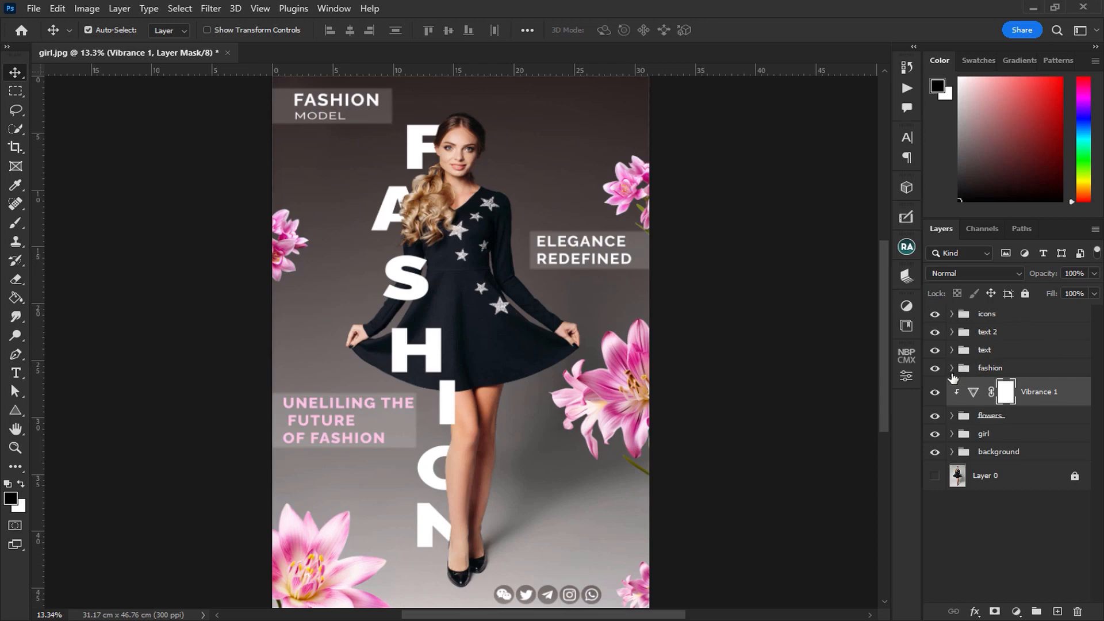
# Stamp all visible layers into a new layer on top, and group every poster group and adjustment between it and Layer 0
pyautogui.click(994, 313)
pyautogui.hotkey('ctrl', 'shift', 'alt', 'e')
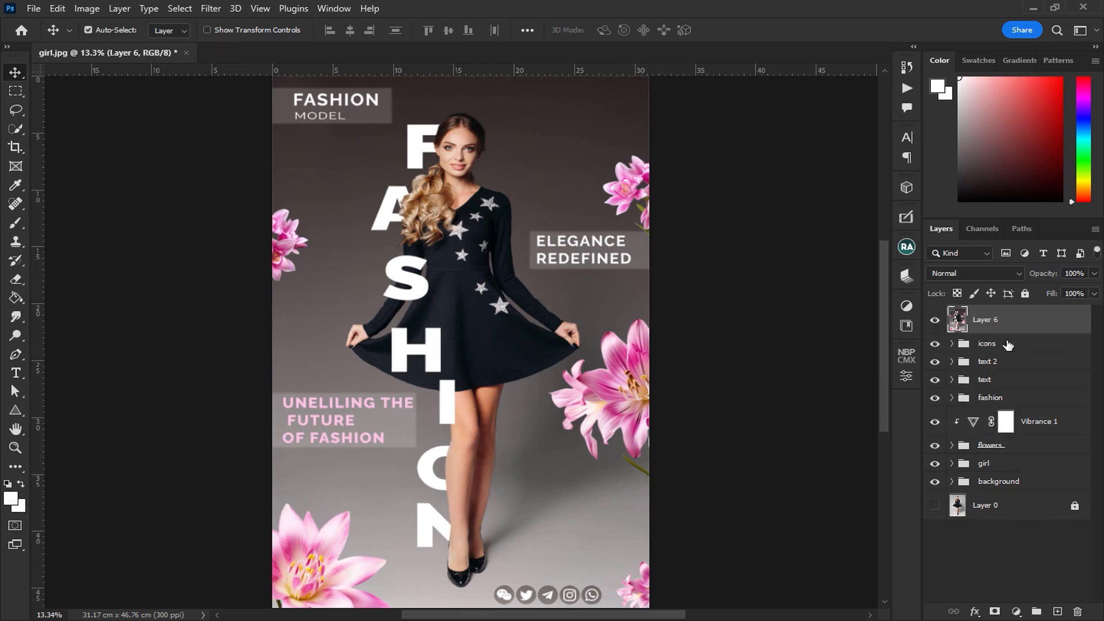
pyautogui.click(1008, 344)
pyautogui.keyDown('shift'); pyautogui.click(1010, 492); pyautogui.keyUp('shift')
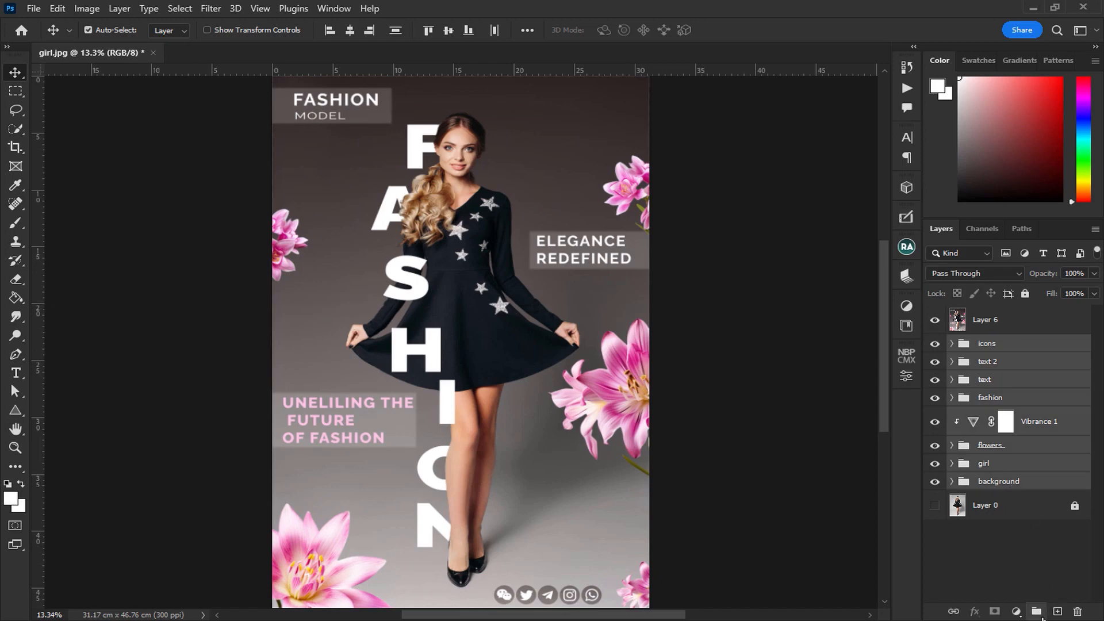
pyautogui.hotkey('ctrl', 'g')
# Hide the new group, show Layer 0, and compare the poster with the stamped layer off and on
pyautogui.click(934, 367)
pyautogui.click(935, 344)
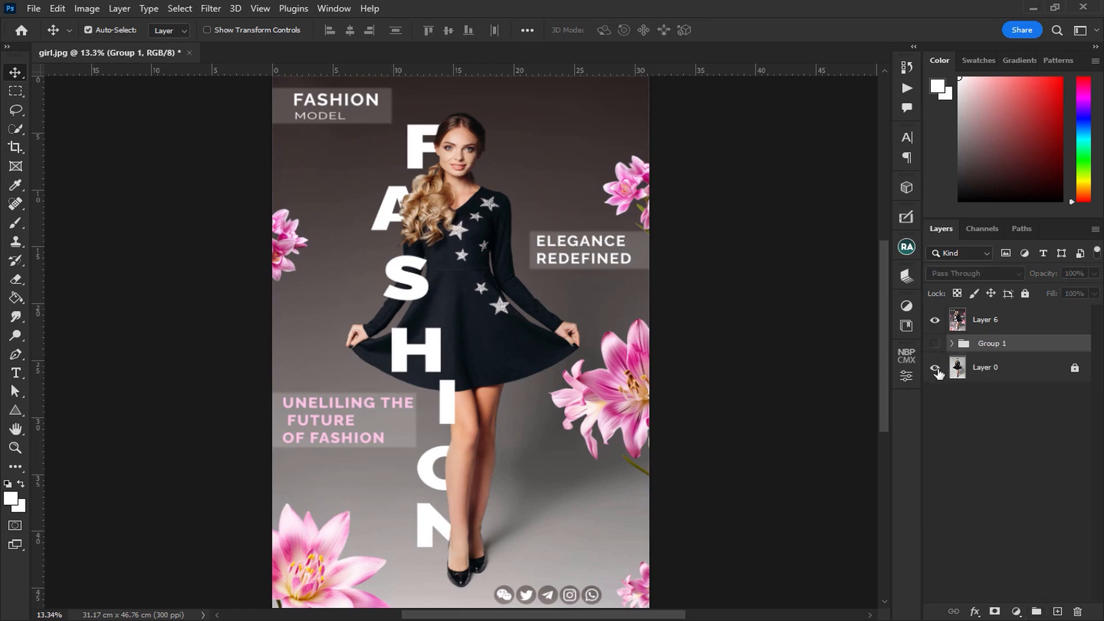
pyautogui.click(935, 320)
pyautogui.click(934, 320)
# Convert the stamped top layer for smart filters
pyautogui.click(987, 326)
pyautogui.click(215, 10)
pyautogui.click(229, 44)
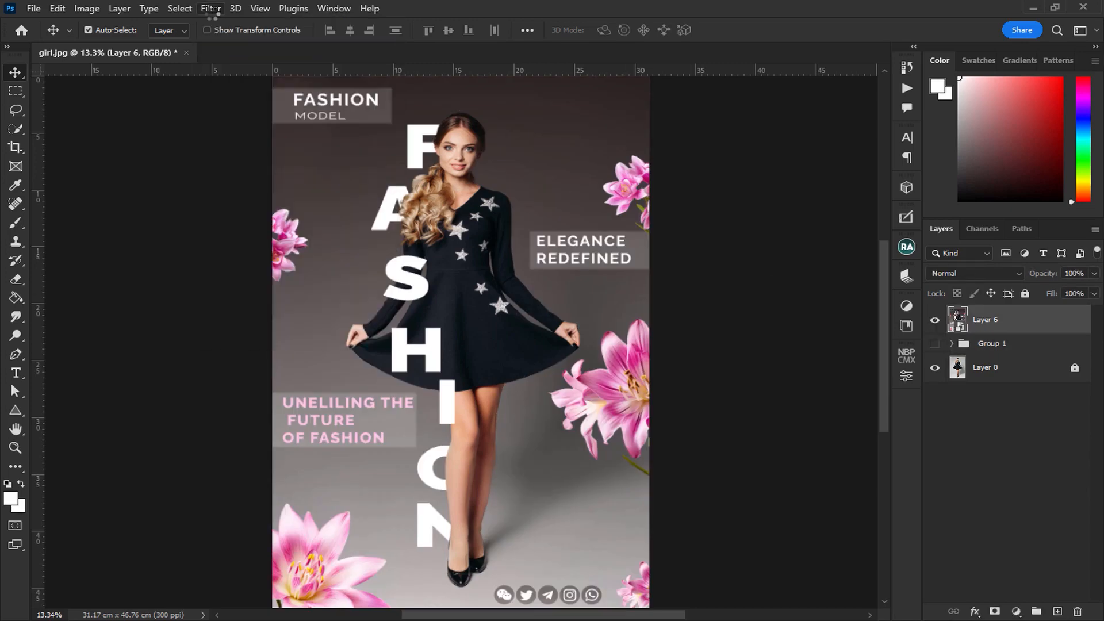
# Start a Field Blur on the stamped layer and place a 15 px blur pin on each of the five flowers
pyautogui.click(210, 9)
pyautogui.moveTo(264, 207)
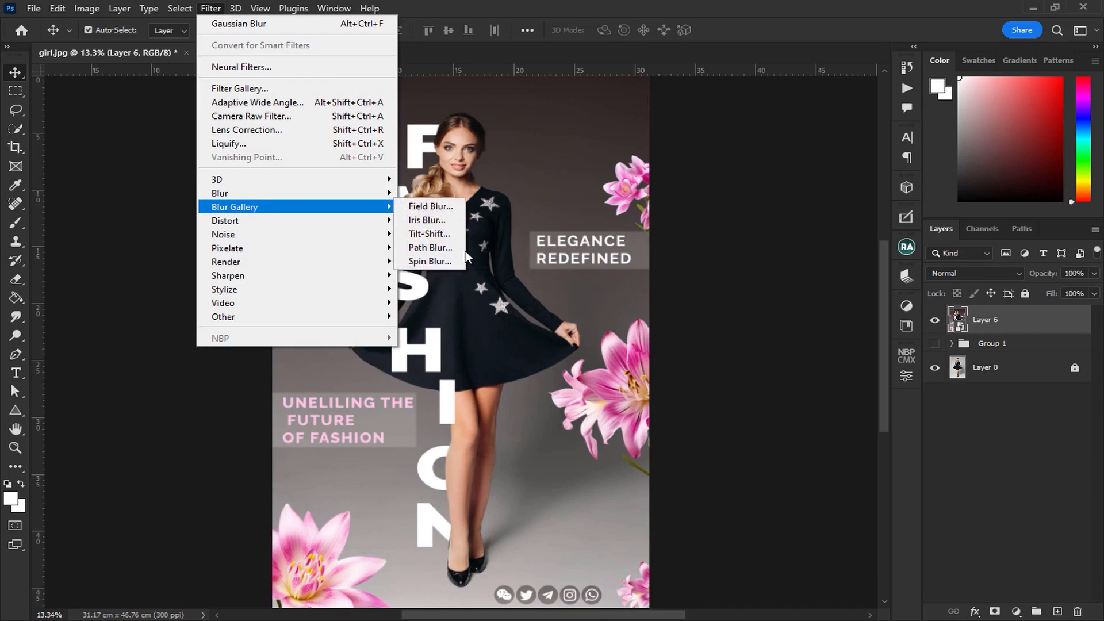
pyautogui.click(436, 206)
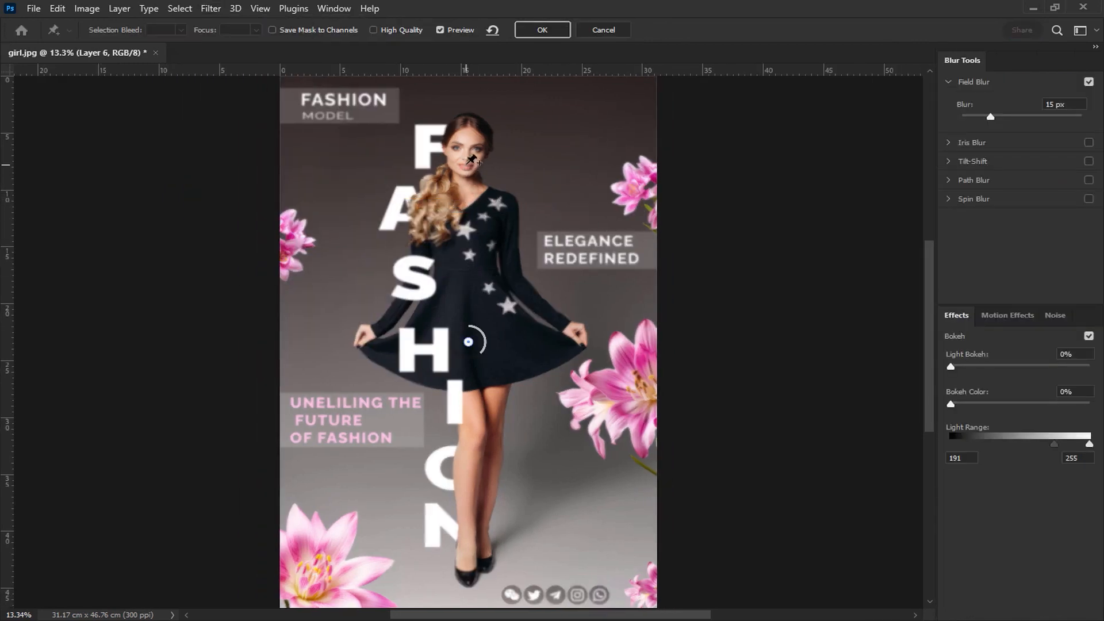
pyautogui.moveTo(468, 342); pyautogui.dragTo(642, 386)
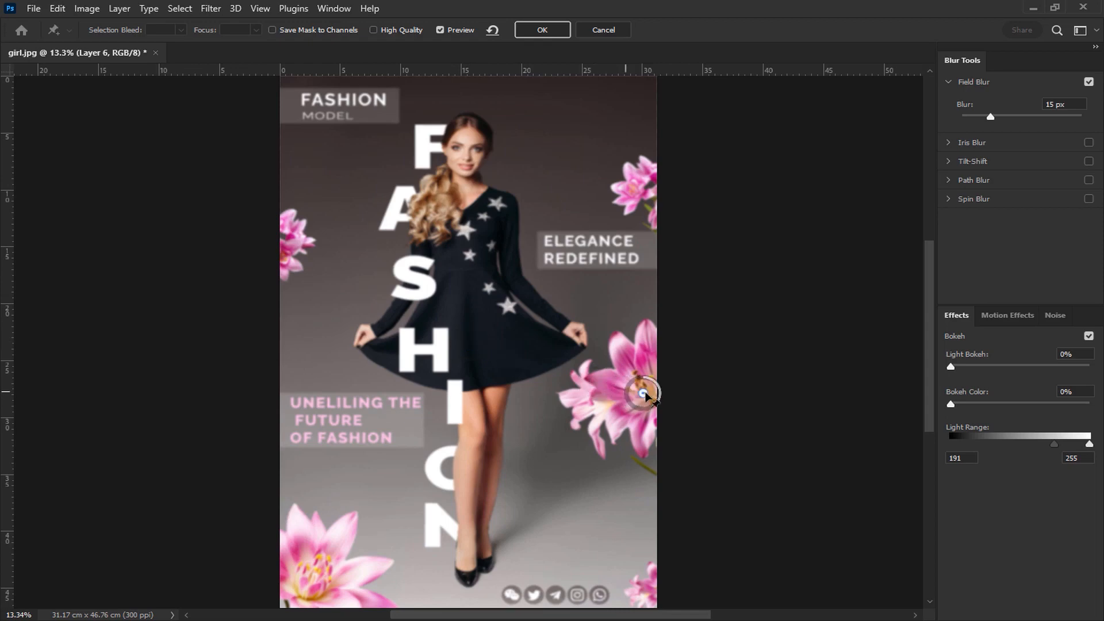
pyautogui.click(311, 586)
pyautogui.click(657, 591)
pyautogui.click(284, 256)
pyautogui.click(645, 191)
# Add Field Blur pins on the girl's face, skirt and feet, with the blur set to 0 px to keep her sharp
pyautogui.click(460, 149)
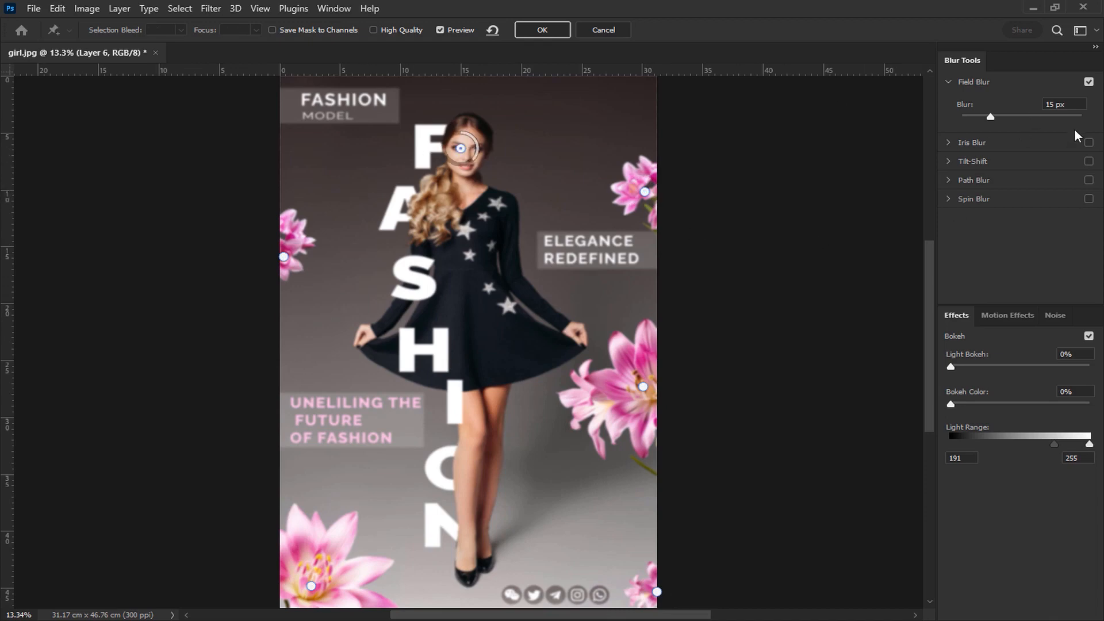
pyautogui.write('0')
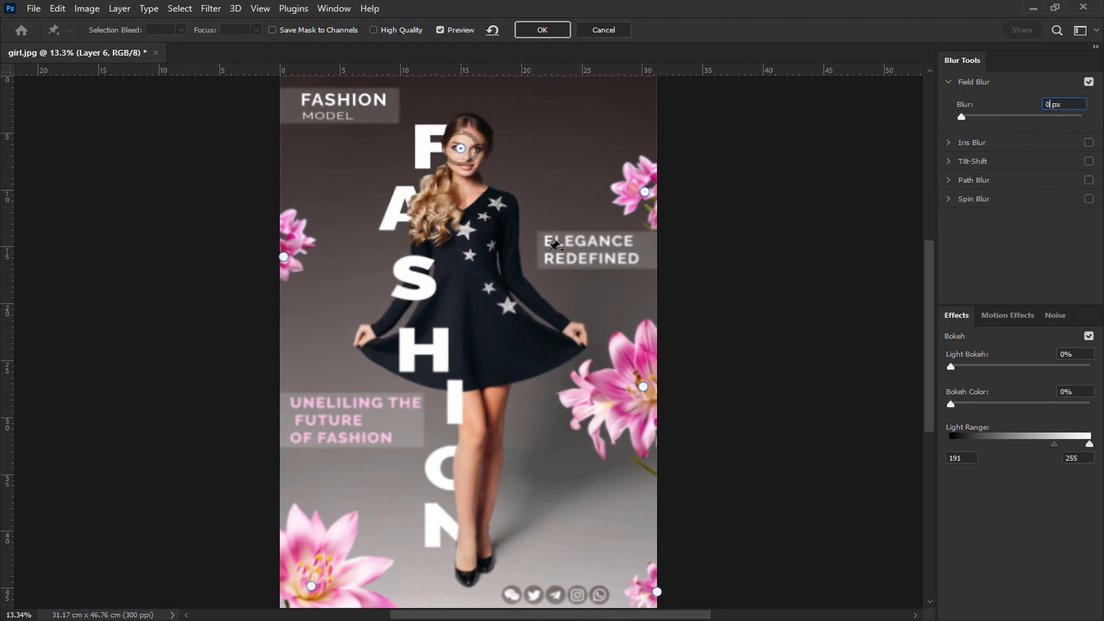
pyautogui.click(469, 356)
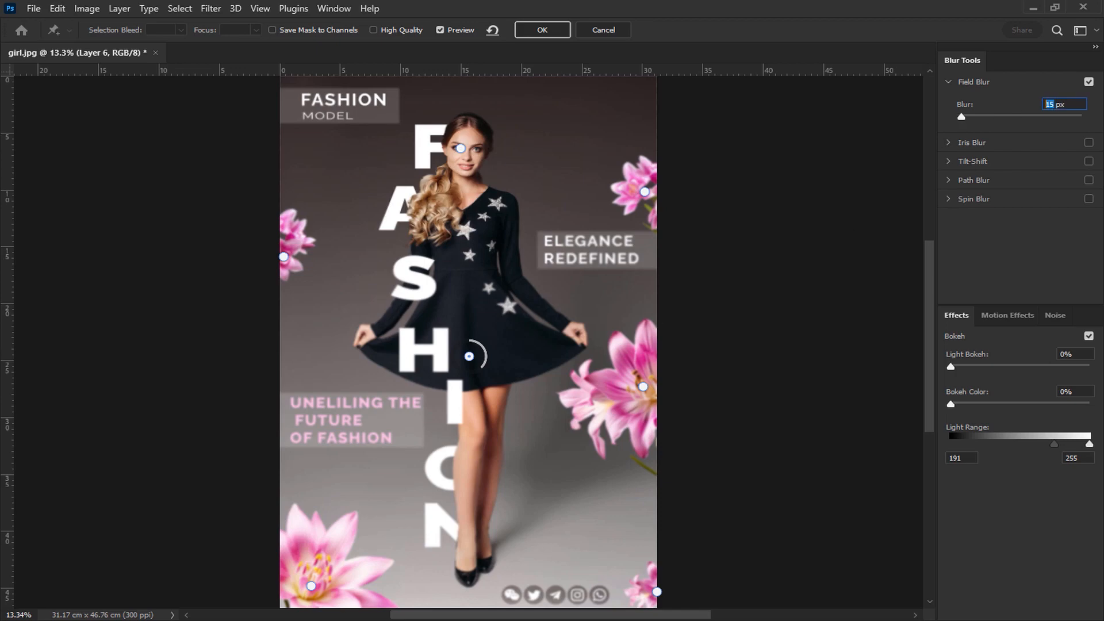
pyautogui.click(467, 556)
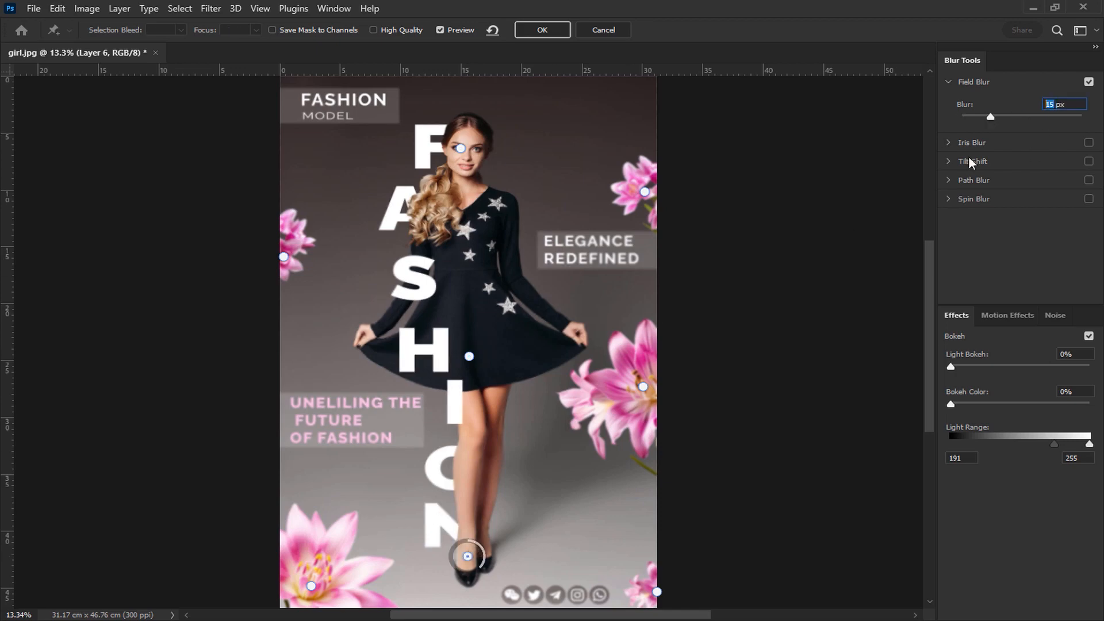
# Add 0 px blur pins on the social media icons and on the FASHION heading
pyautogui.click(588, 591)
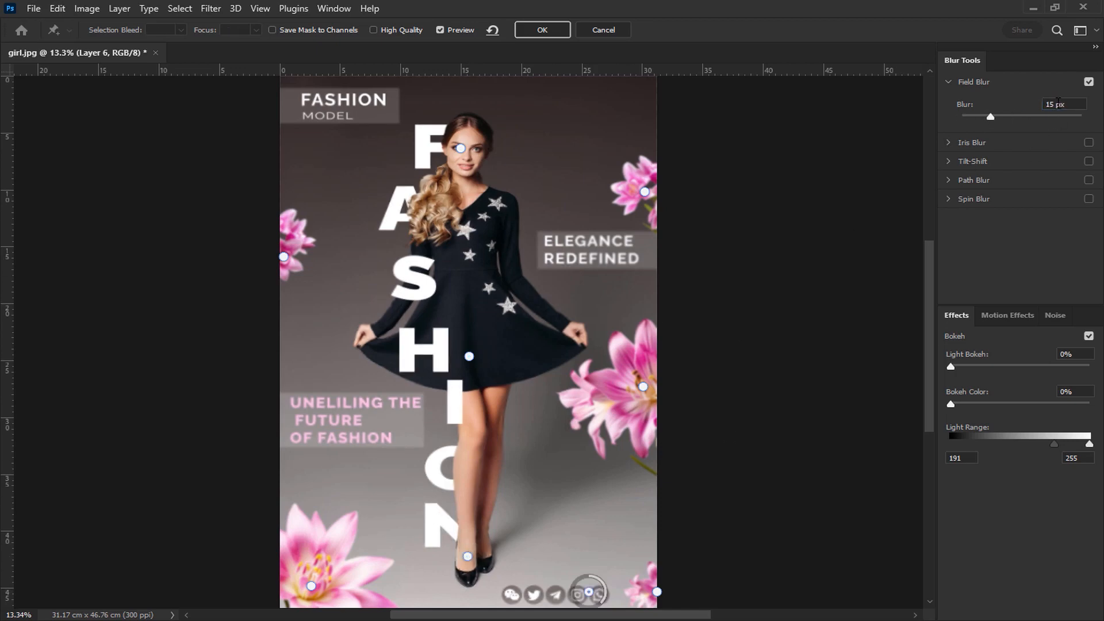
pyautogui.write('0')
pyautogui.click(346, 98)
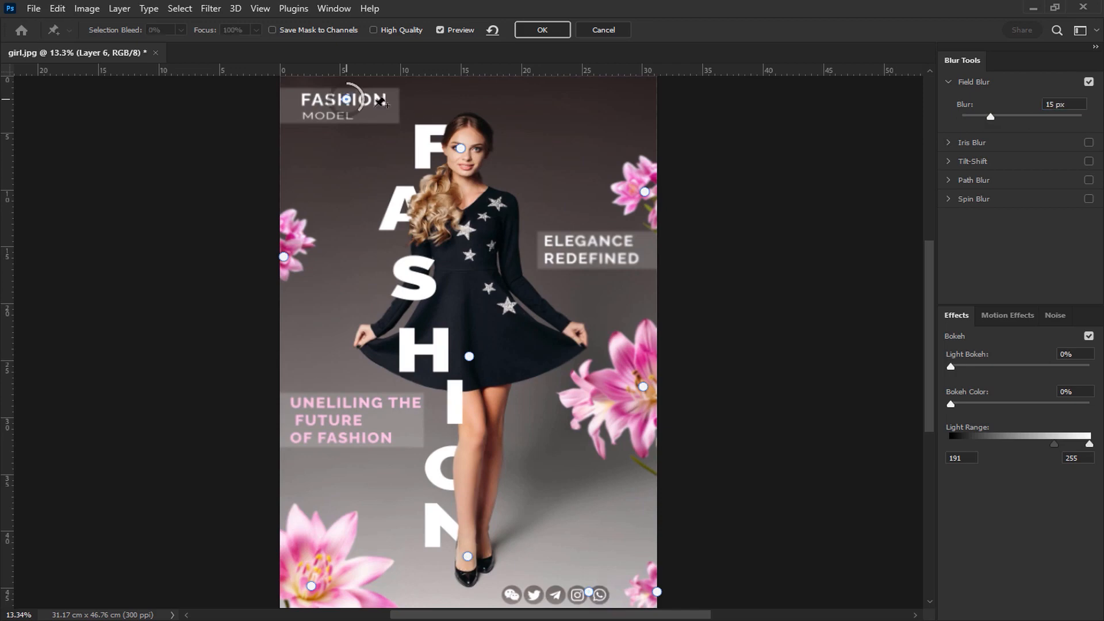
pyautogui.doubleClick(1056, 104)
pyautogui.write('0')
# Add a 5 px blur pin at the upper edge of the left flower and two 0 px pins on the pink tagline
pyautogui.click(303, 217)
pyautogui.write('0')
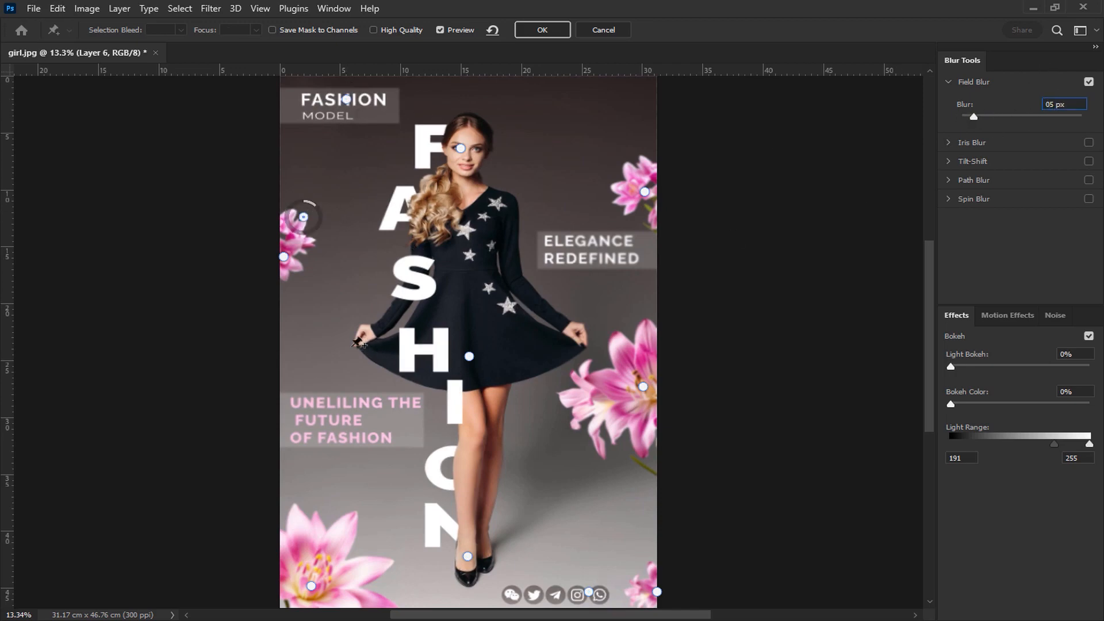
pyautogui.click(319, 405)
pyautogui.doubleClick(1053, 106)
pyautogui.write('0')
pyautogui.press('Return')
pyautogui.click(337, 439)
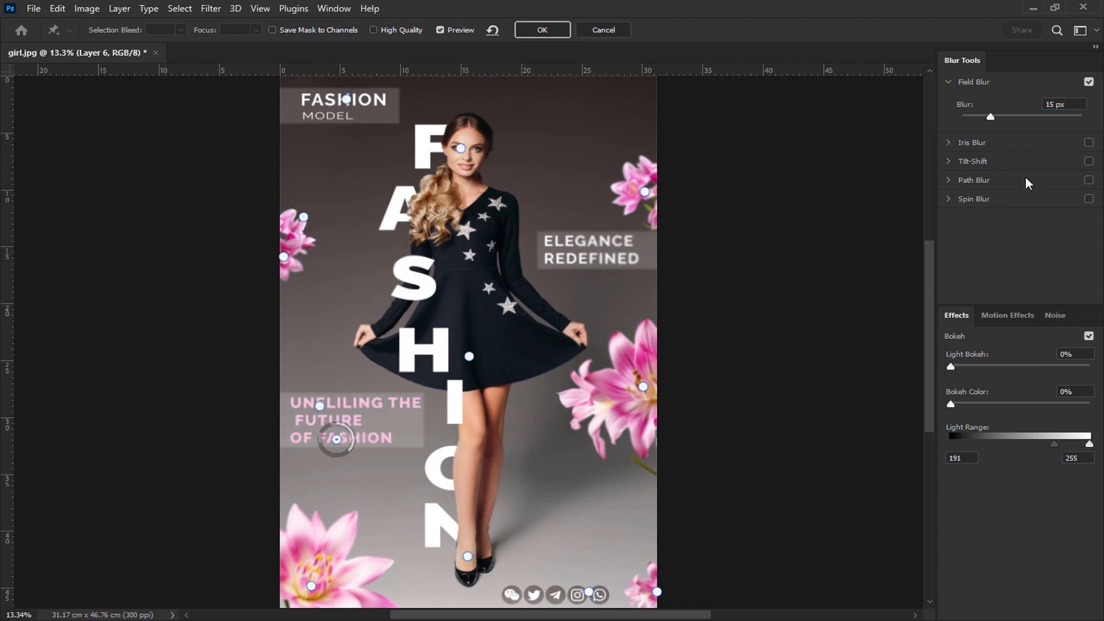
pyautogui.doubleClick(1053, 106)
pyautogui.write('0')
pyautogui.press('Return')
# Add blur pins beside the legs and on the girl's hand near the large flower, plus a 0 px pin on ELEGANCE REDEFINED
pyautogui.click(547, 458)
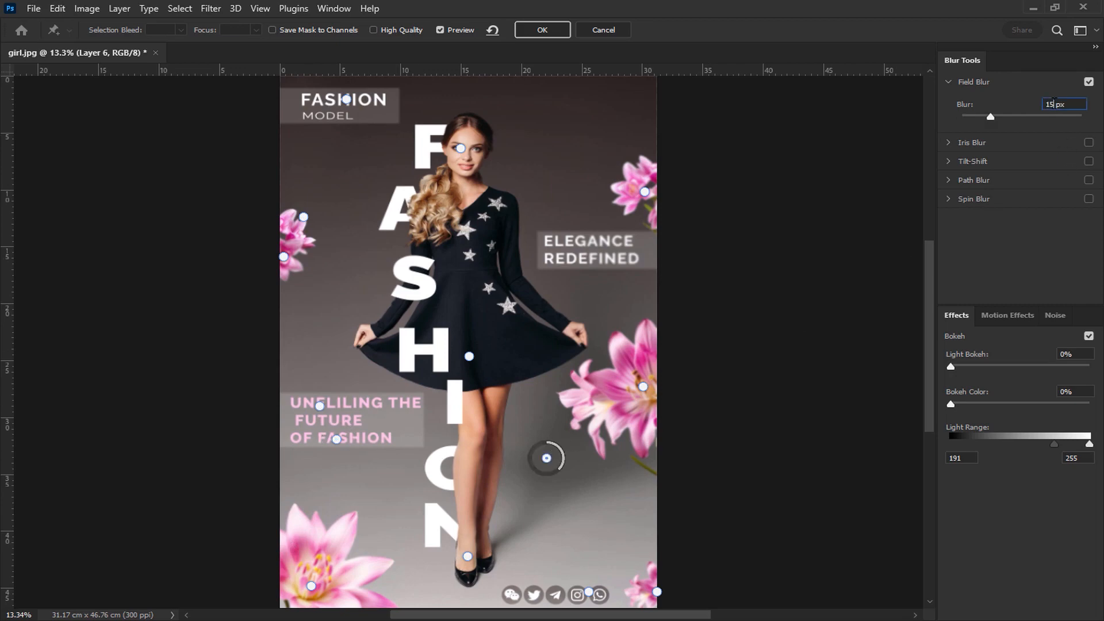
pyautogui.click(578, 330)
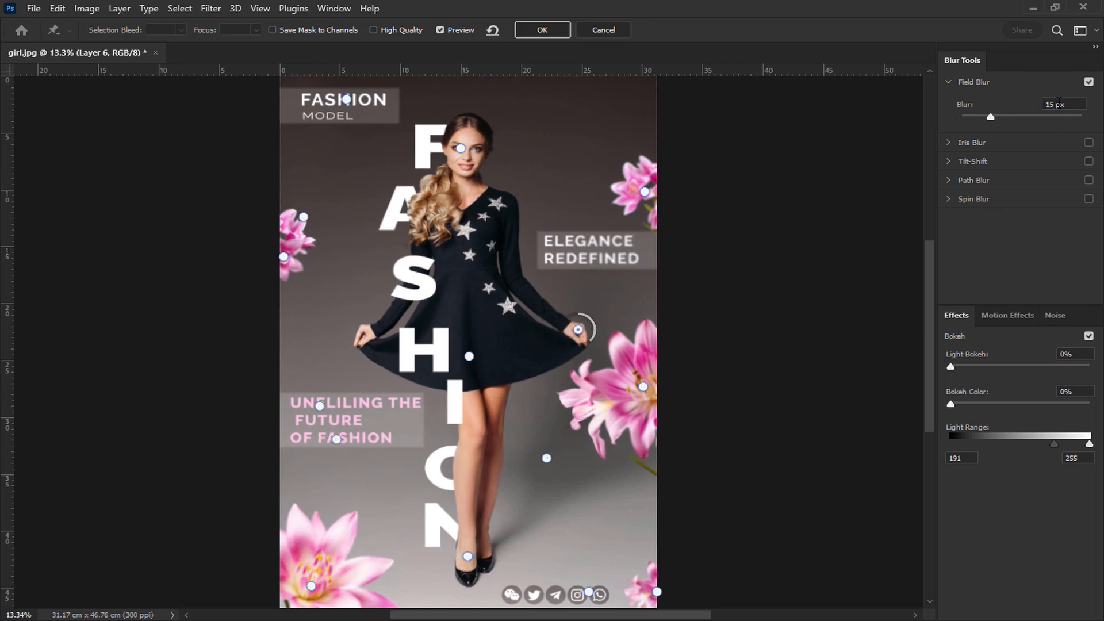
pyautogui.click(626, 249)
pyautogui.doubleClick(1050, 104)
pyautogui.write('0')
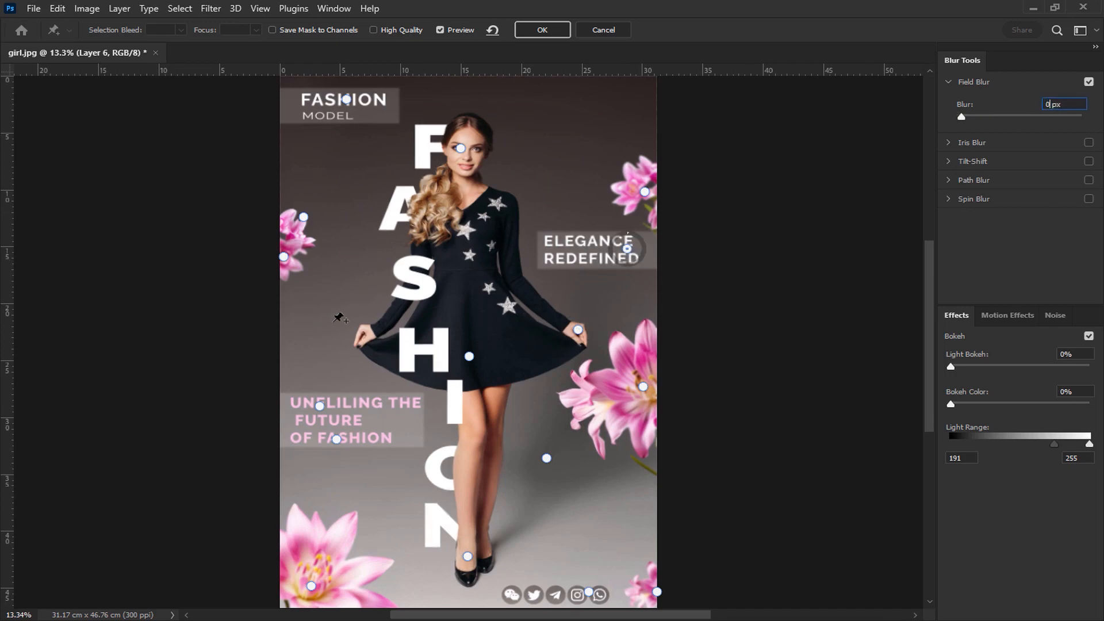
# Add a 0 px blur pin on the girl's leg around the knee
pyautogui.click(485, 433)
pyautogui.doubleClick(1057, 105)
pyautogui.write('0')
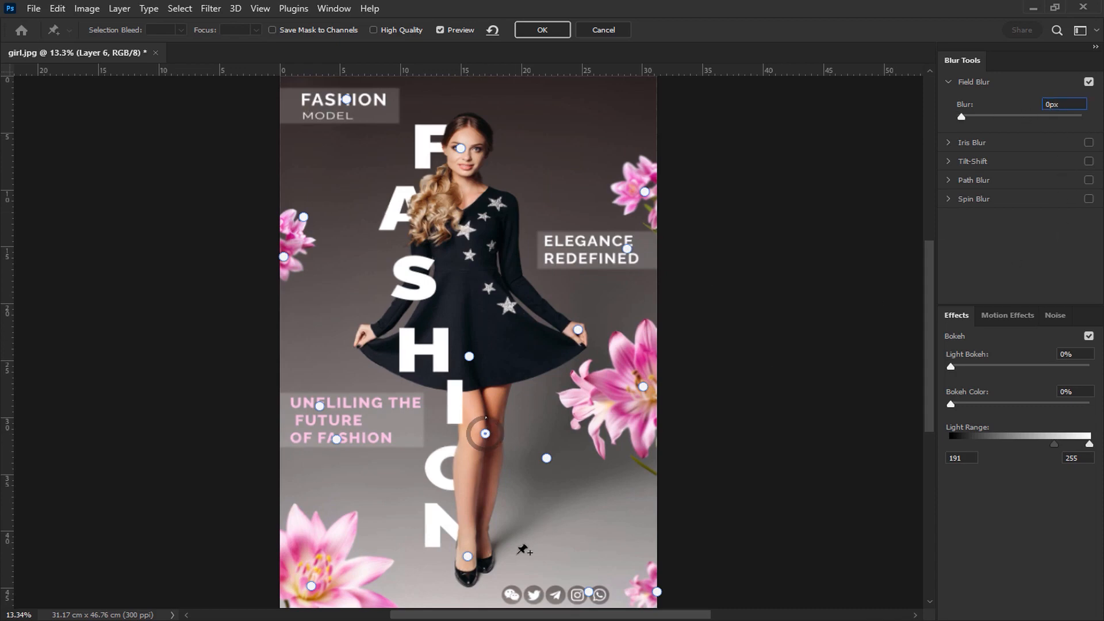
# Set the lower-left and large right flower pins to 20 px blur, and add another pin on the large flower's left petals
pyautogui.click(311, 585)
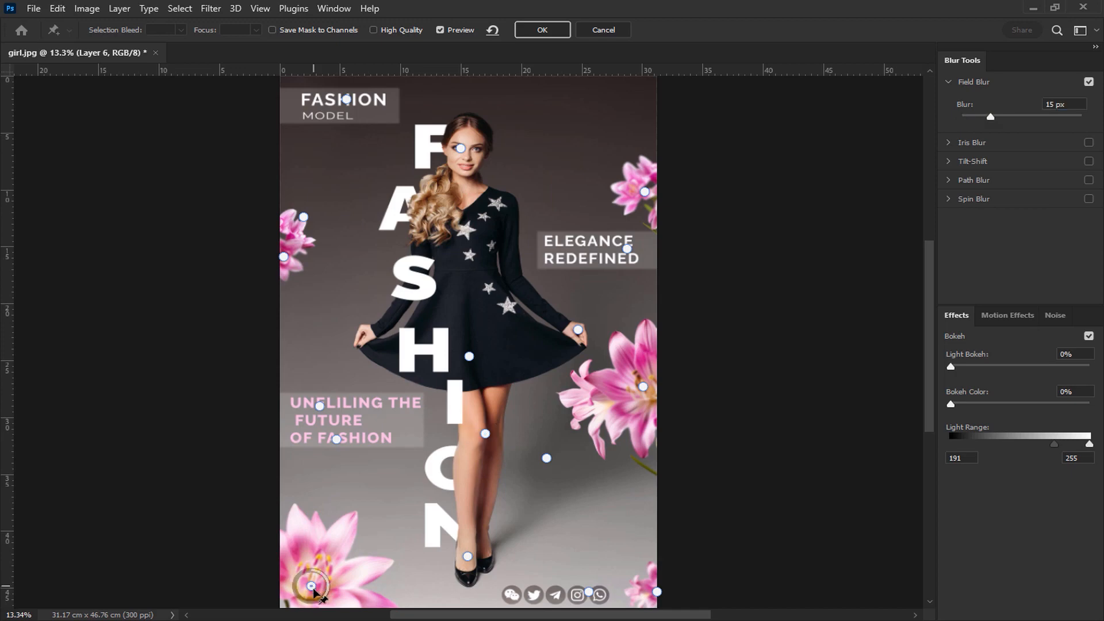
pyautogui.write('20')
pyautogui.click(643, 386)
pyautogui.write('20')
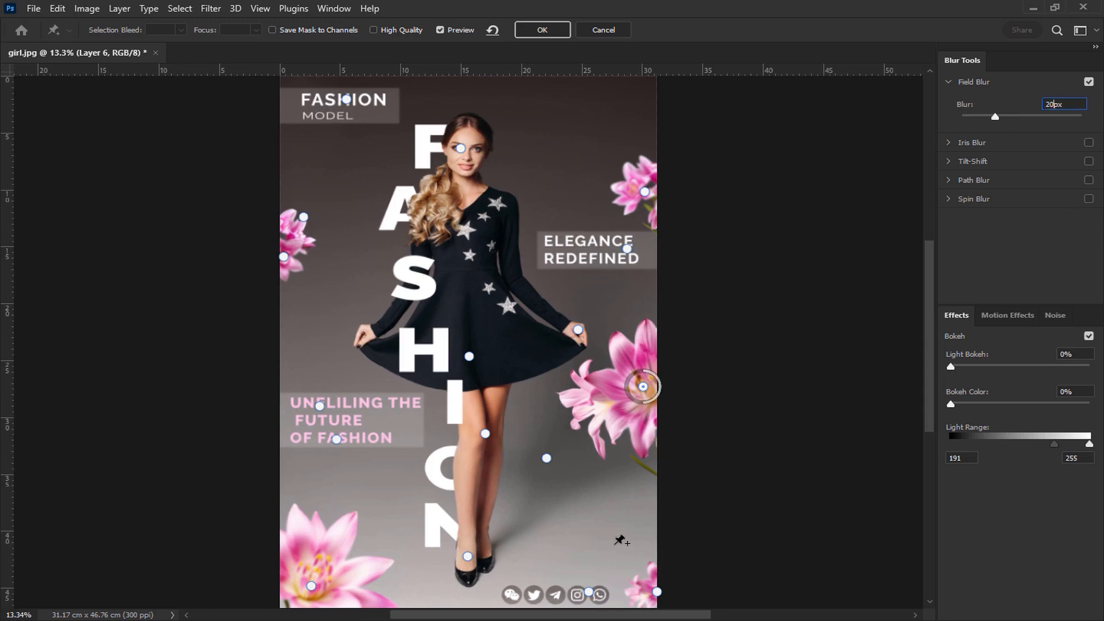
pyautogui.click(576, 397)
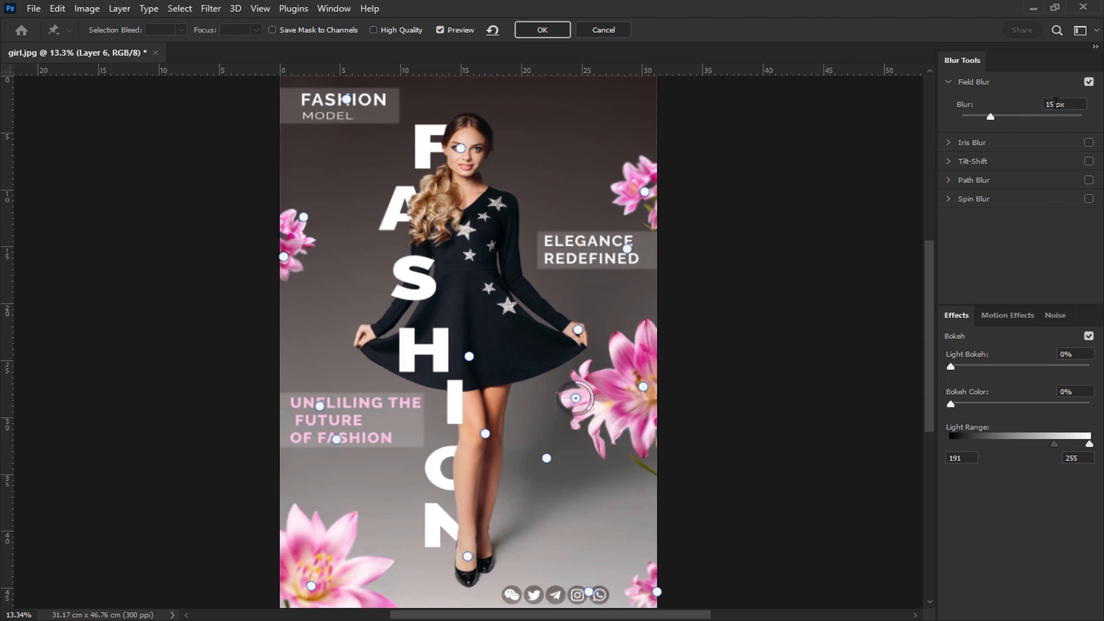
pyautogui.write('1')
# Add 0 px blur pins on the large letter A and the upper part of the dress, and apply the Field Blur
pyautogui.click(385, 225)
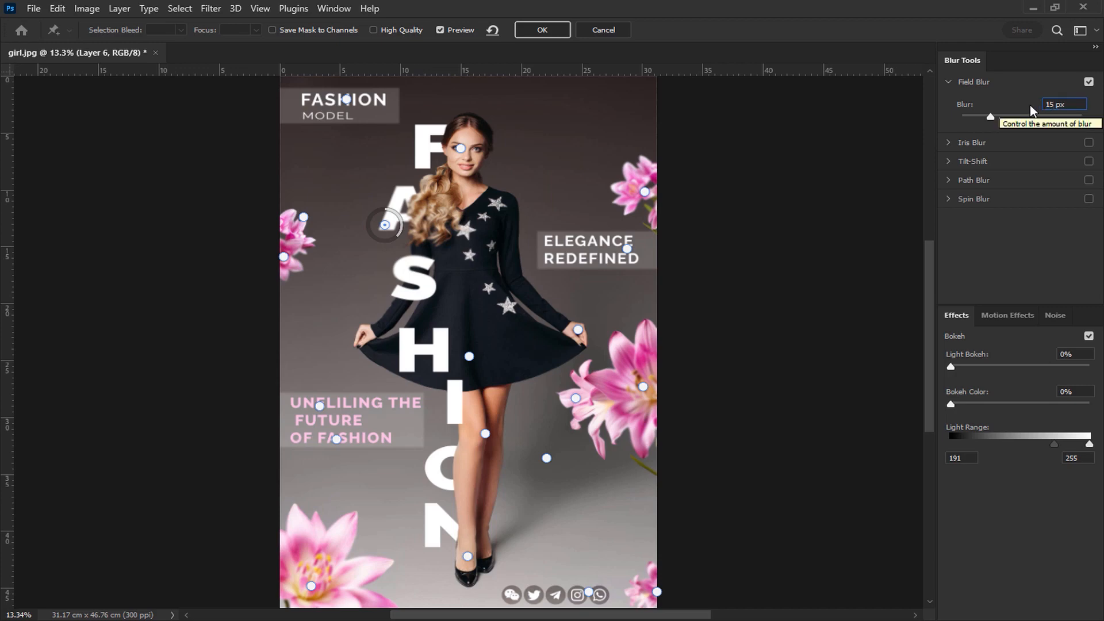
pyautogui.press('BackSpace')
pyautogui.press('BackSpace')
pyautogui.write('0')
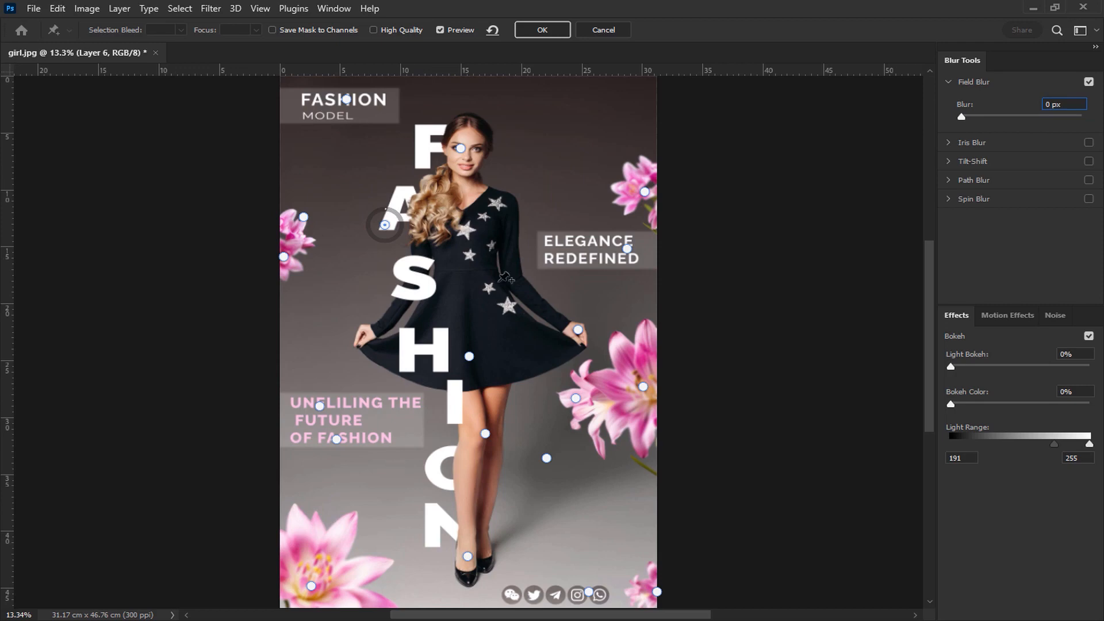
pyautogui.click(476, 250)
pyautogui.doubleClick(1056, 102)
pyautogui.write('0')
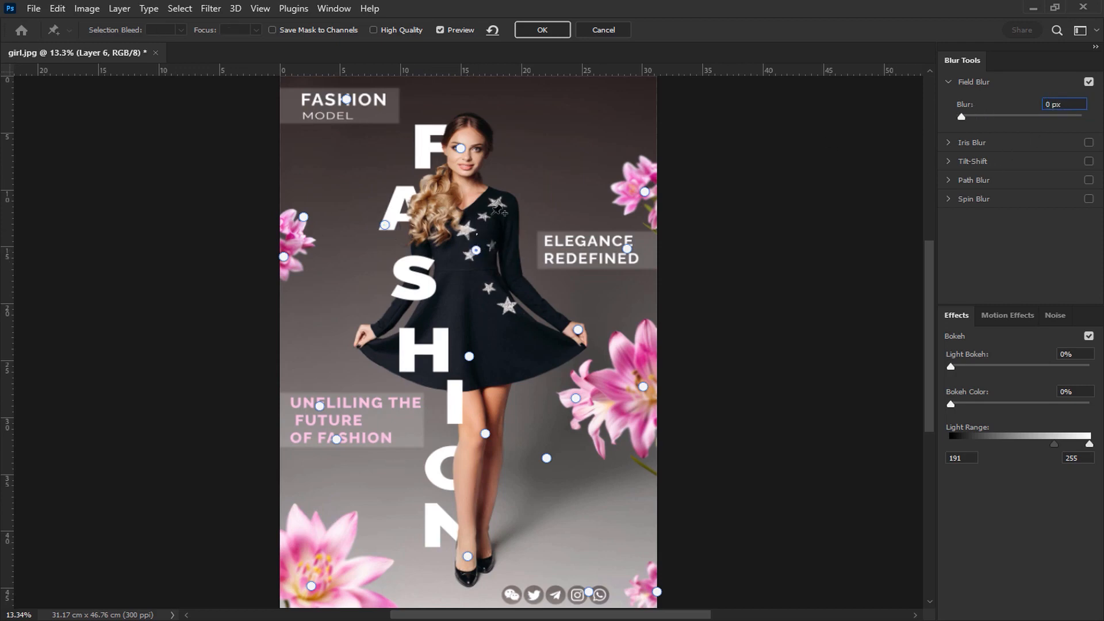
pyautogui.click(553, 29)
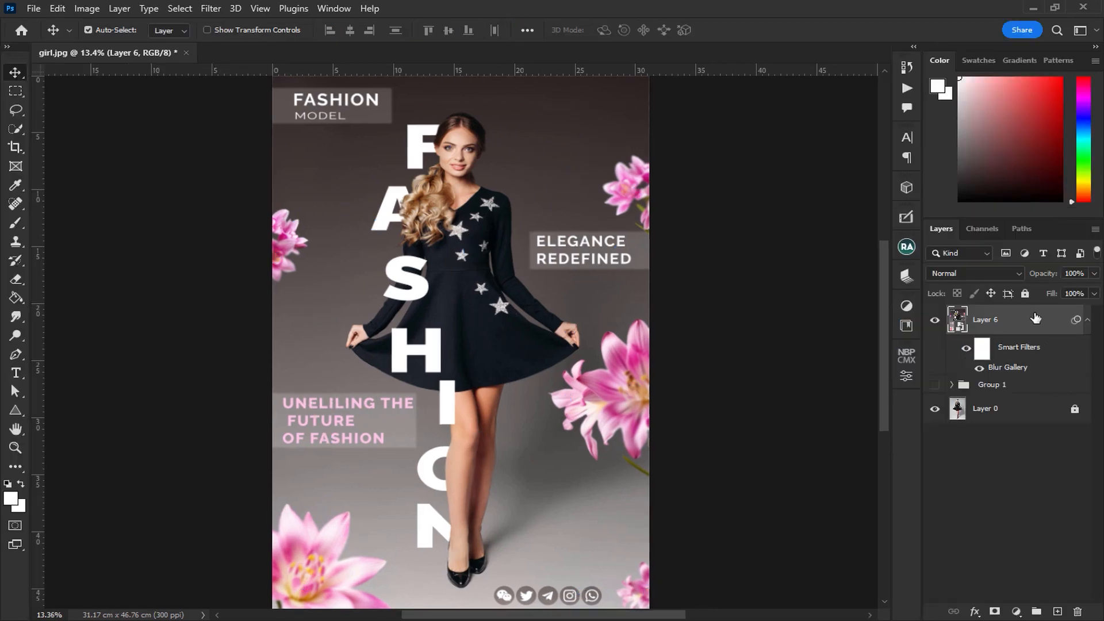
# Open Layer 6 in the Camera Raw Filter and apply the CN16 preset from Style: Cinematic II
pyautogui.click(211, 8)
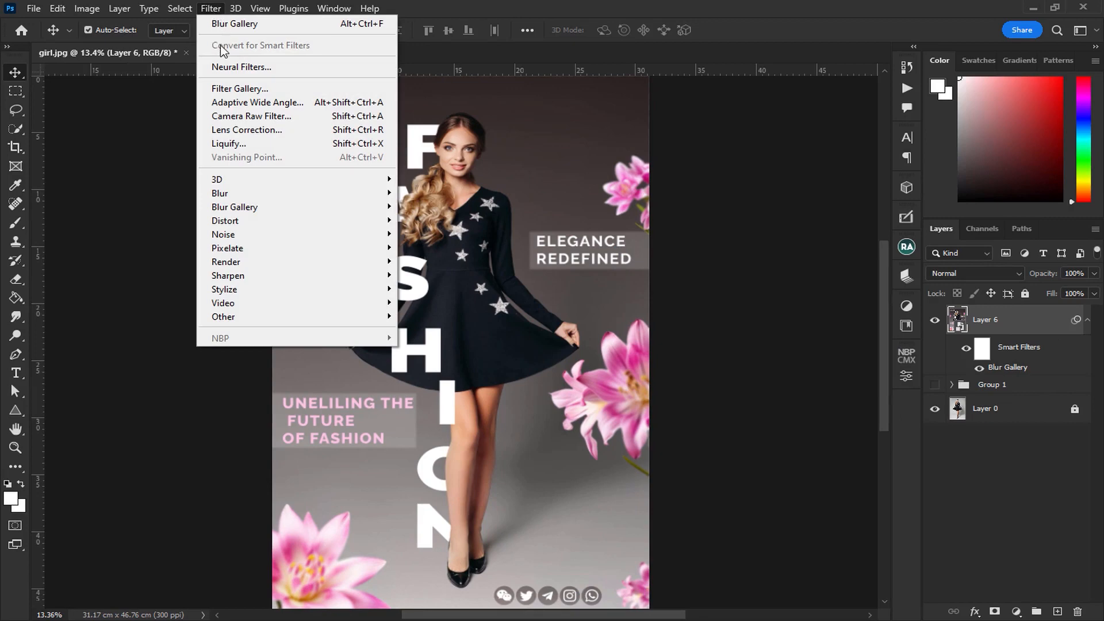
pyautogui.click(227, 112)
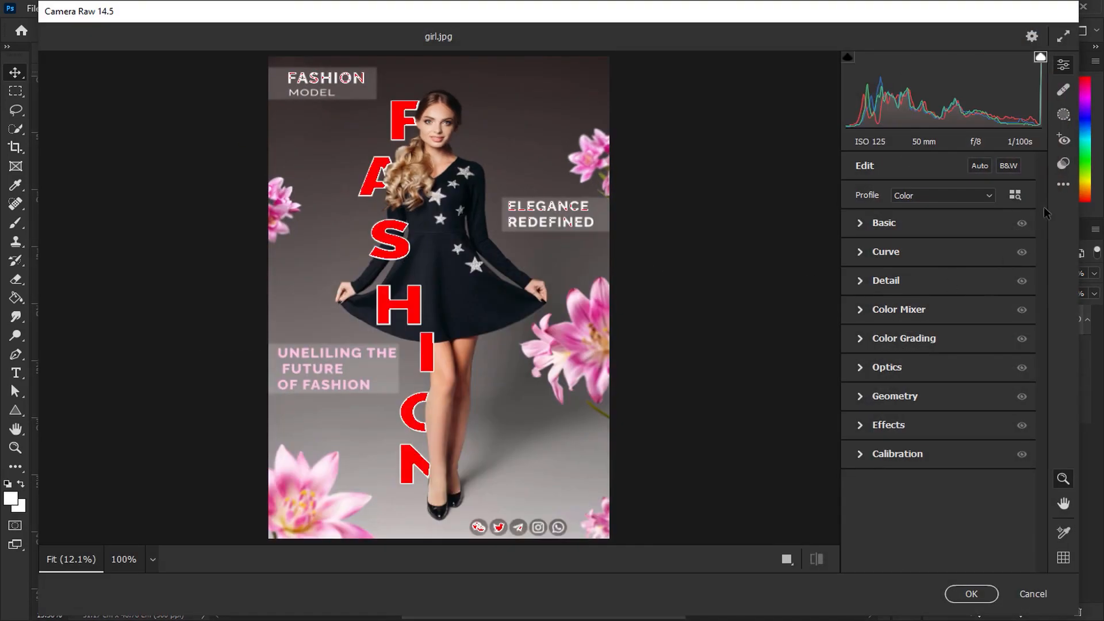
pyautogui.click(1063, 164)
pyautogui.scroll(-10, 947, 333)
pyautogui.scroll(5, 947, 337)
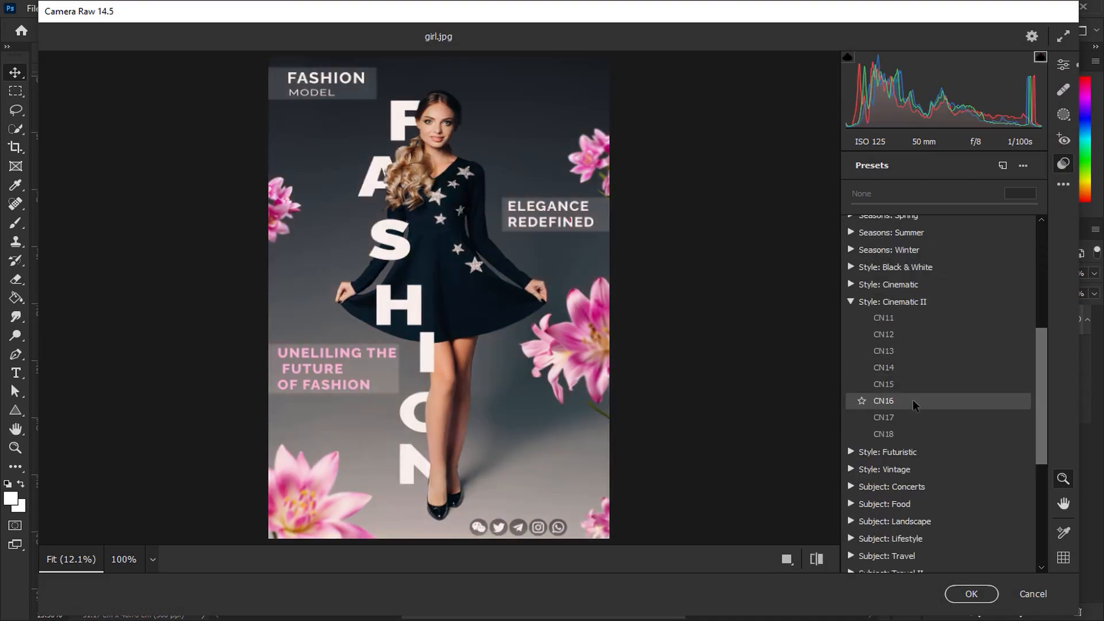
pyautogui.click(912, 399)
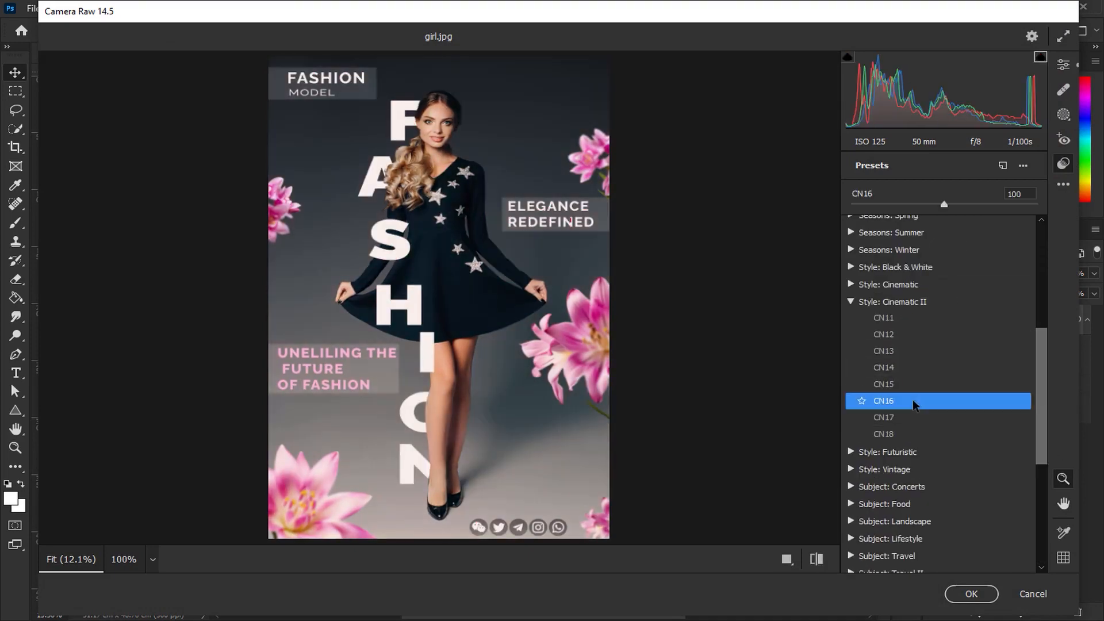
# Set the Camera Raw grain effect to 10 and add a slight negative vignette to darken the poster's edges
pyautogui.click(1062, 66)
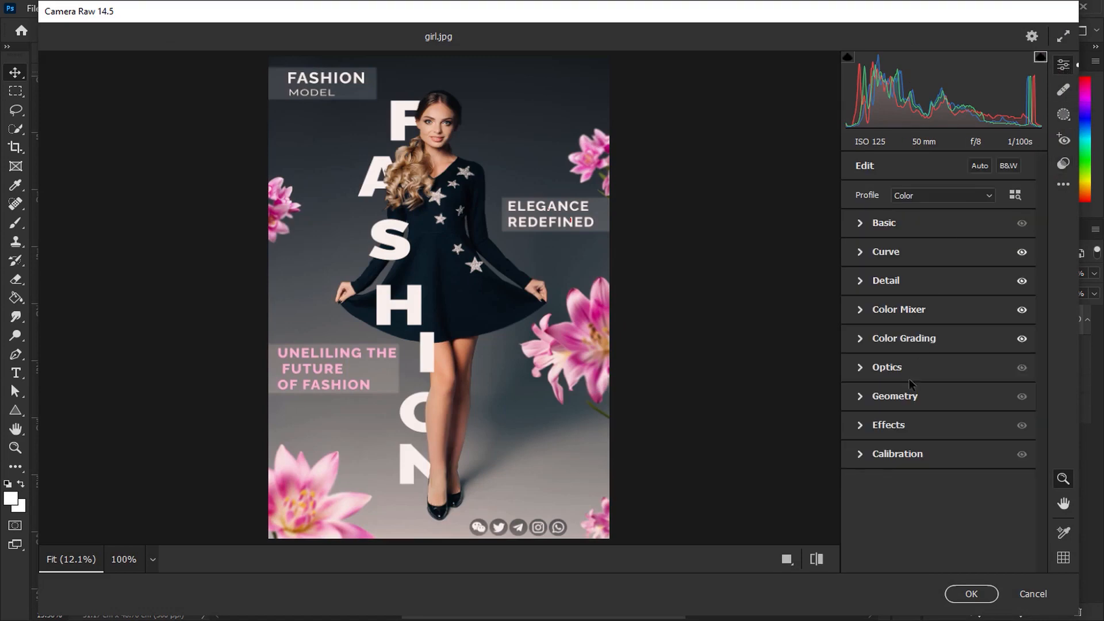
pyautogui.click(904, 426)
pyautogui.click(987, 376)
pyautogui.write('1')
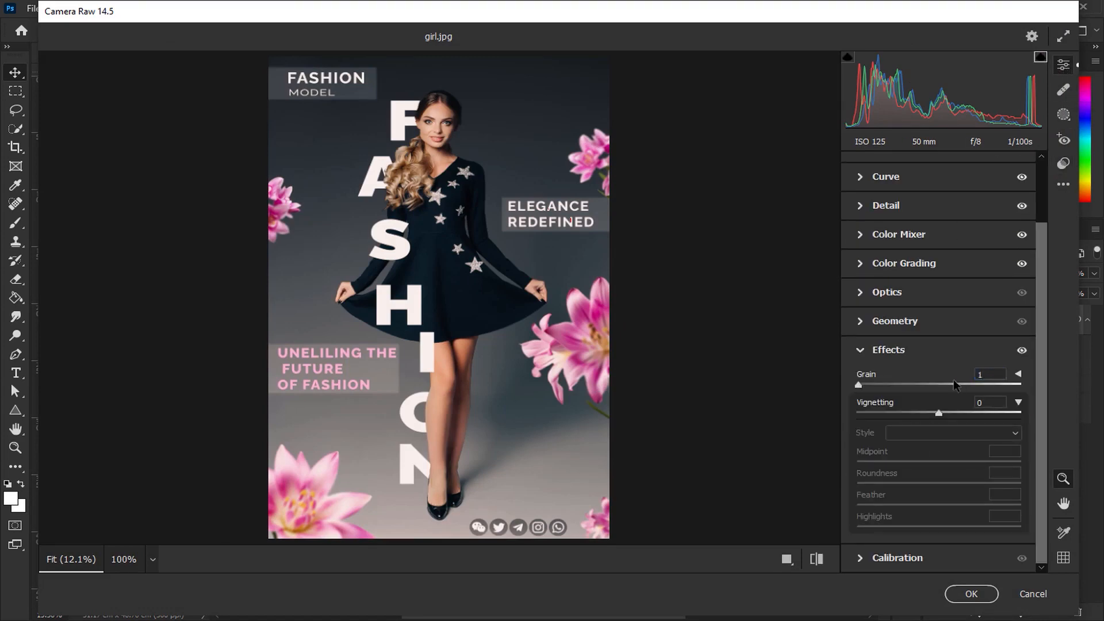
pyautogui.write('10')
pyautogui.moveTo(939, 412)
pyautogui.mouseDown()
pyautogui.moveTo(913, 414)
pyautogui.moveTo(927, 414)
pyautogui.mouseUp()
pyautogui.click(888, 349)
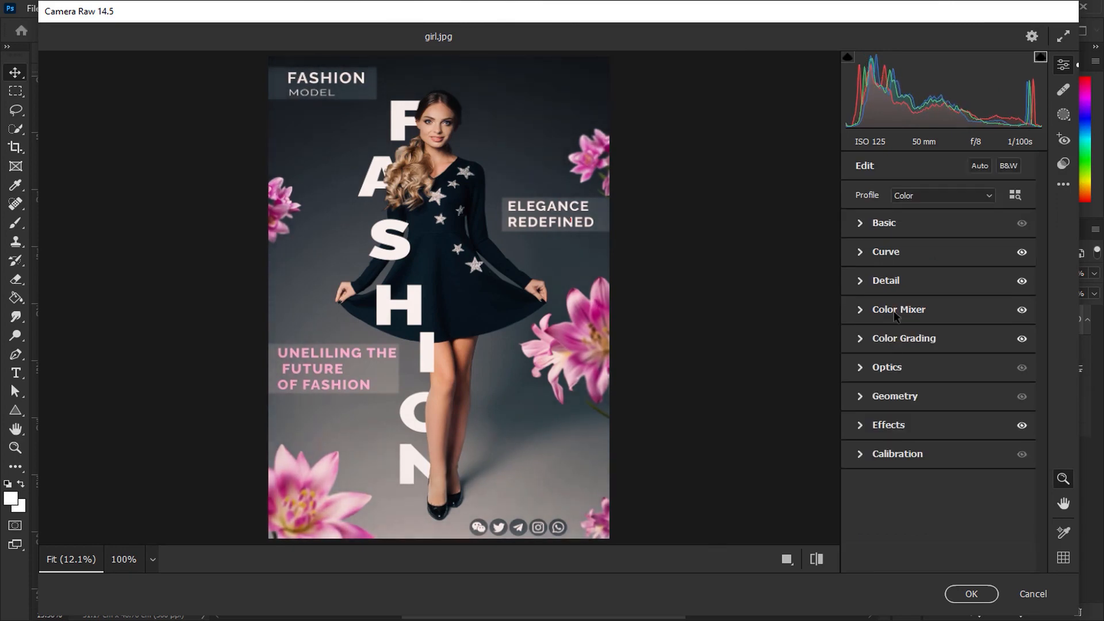
# In the Basic adjustments, set Texture to +4, Clarity to +3 and Dehaze to +2
pyautogui.click(900, 225)
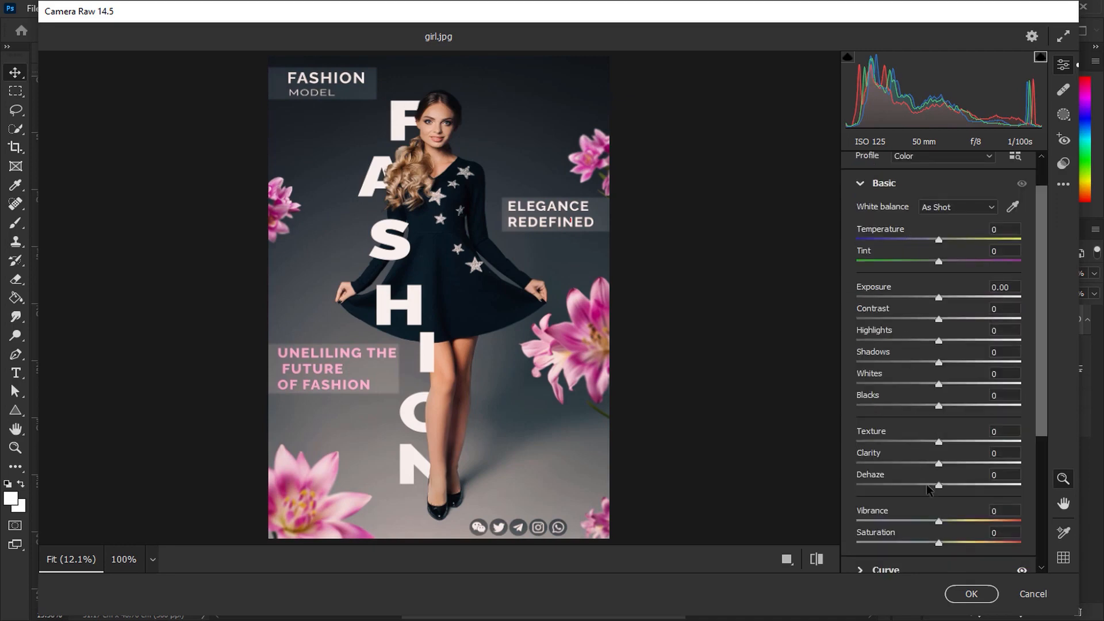
pyautogui.moveTo(938, 440); pyautogui.dragTo(940, 465)
pyautogui.moveTo(939, 485)
pyautogui.mouseDown()
pyautogui.moveTo(975, 486)
pyautogui.moveTo(910, 487)
pyautogui.moveTo(940, 486)
pyautogui.mouseUp()
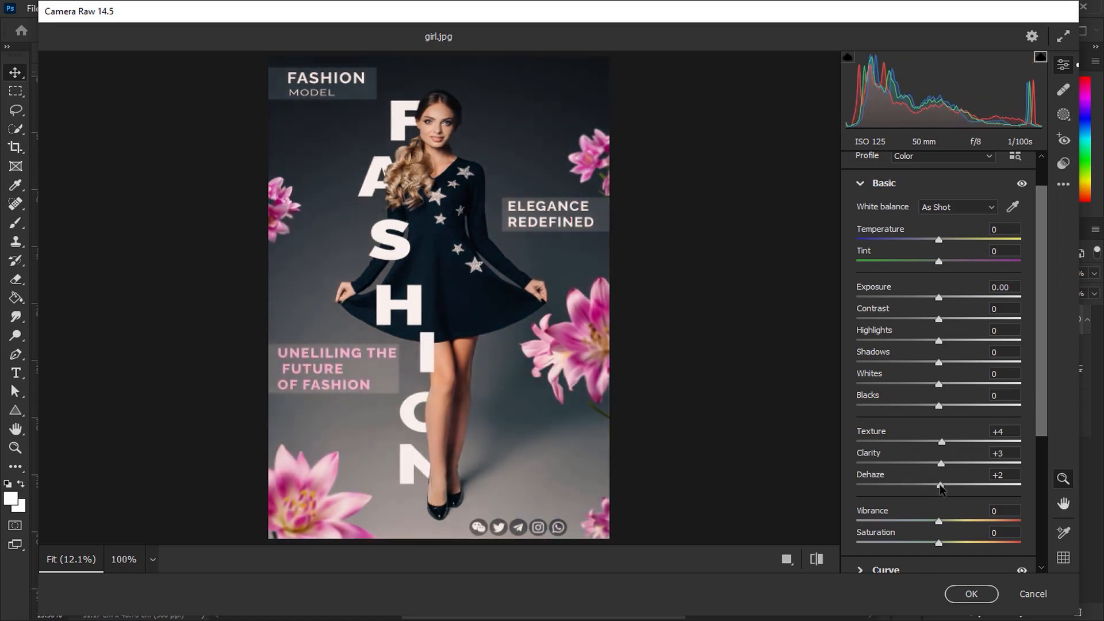
# Set Contrast to +2, Highlights to +15, Shadows to +7, Whites to -10 and Blacks to +14, and apply the Camera Raw Filter
pyautogui.click(1011, 311)
pyautogui.write('2')
pyautogui.moveTo(941, 343)
pyautogui.mouseDown()
pyautogui.moveTo(959, 343)
pyautogui.moveTo(938, 364)
pyautogui.mouseUp()
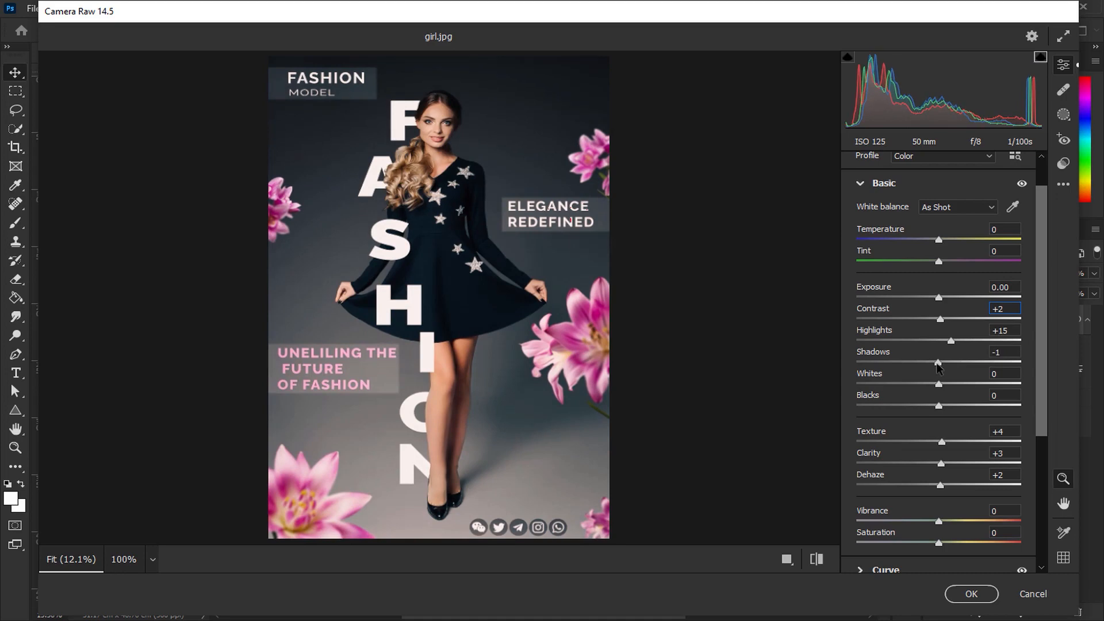
pyautogui.moveTo(939, 384)
pyautogui.mouseDown()
pyautogui.moveTo(972, 385)
pyautogui.moveTo(927, 384)
pyautogui.moveTo(943, 385)
pyautogui.moveTo(944, 363)
pyautogui.mouseUp()
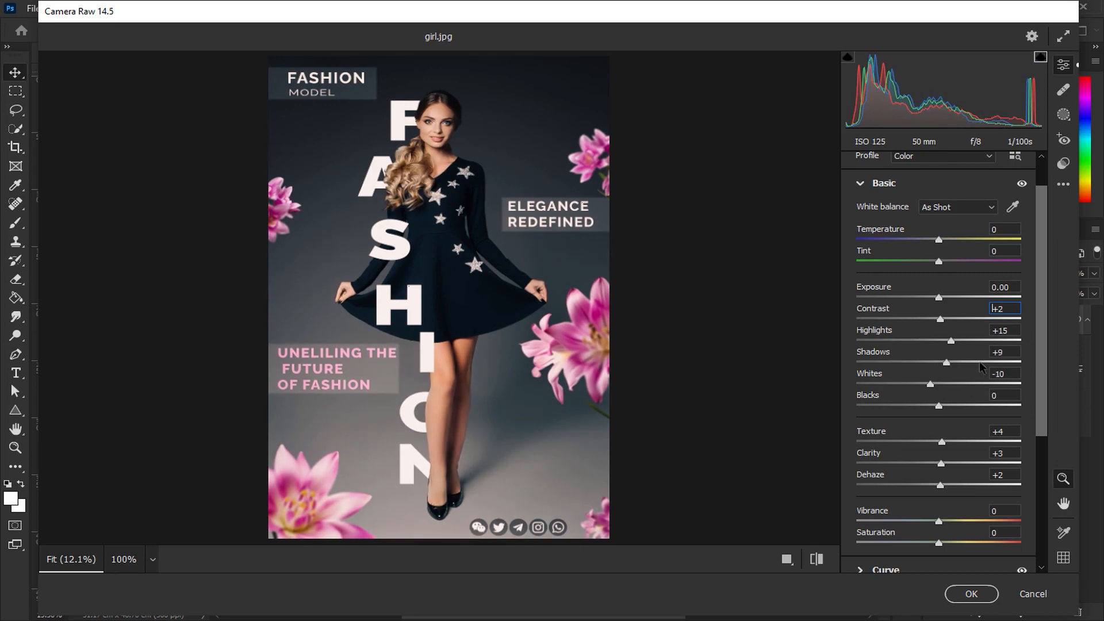
pyautogui.moveTo(938, 406); pyautogui.dragTo(951, 405)
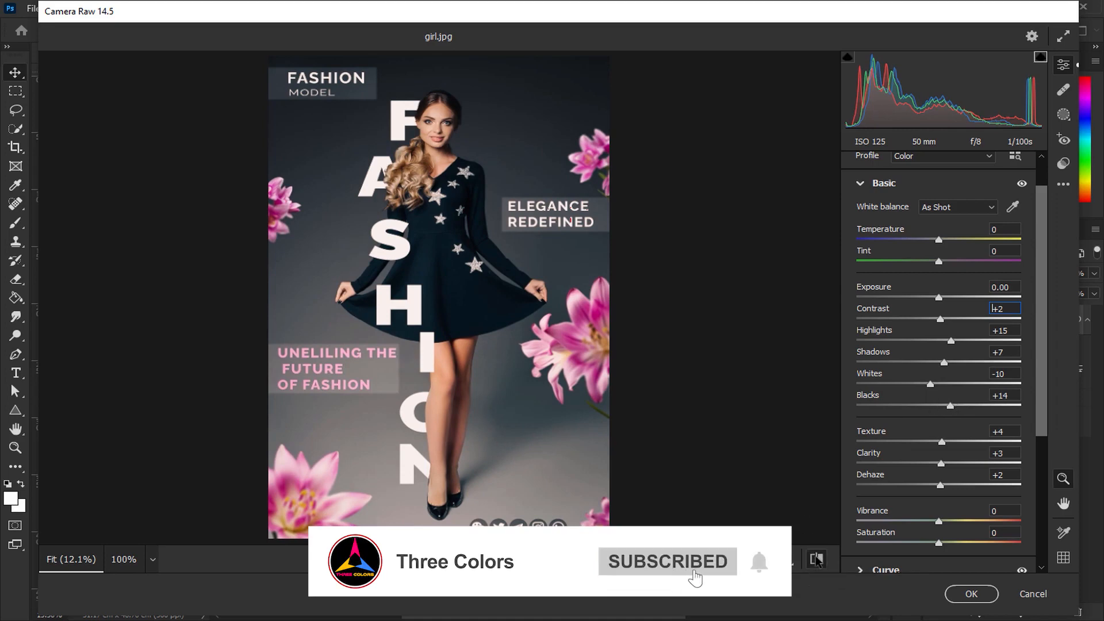
pyautogui.click(971, 593)
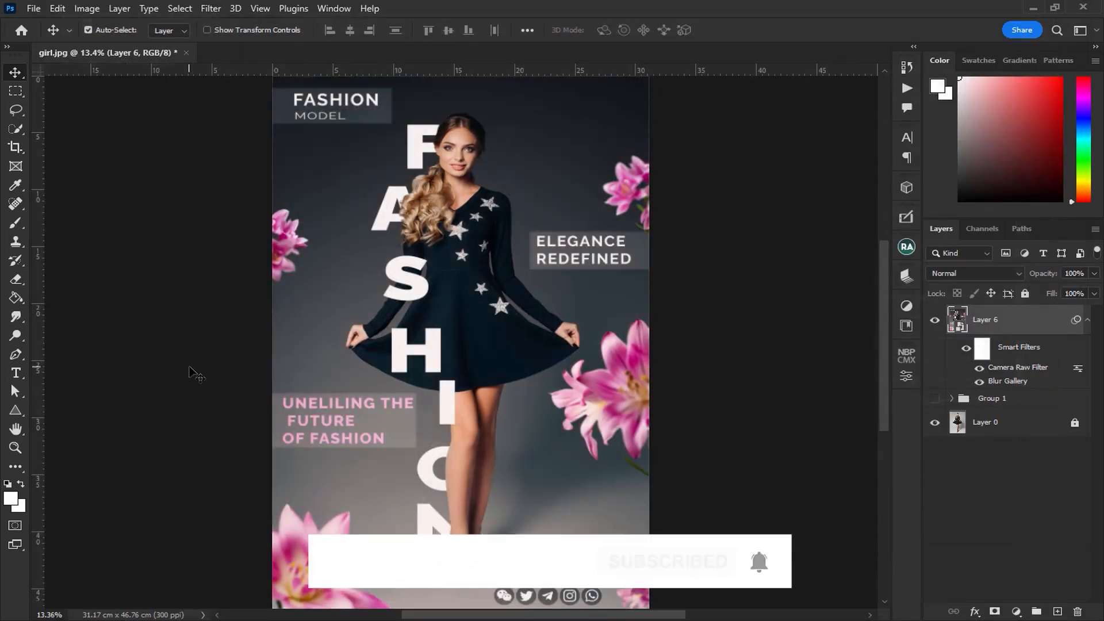
# Toggle the visibility of Layer 6 and show Group 1 to compare the poster before and after the filters
pyautogui.click(934, 323)
pyautogui.click(934, 323)
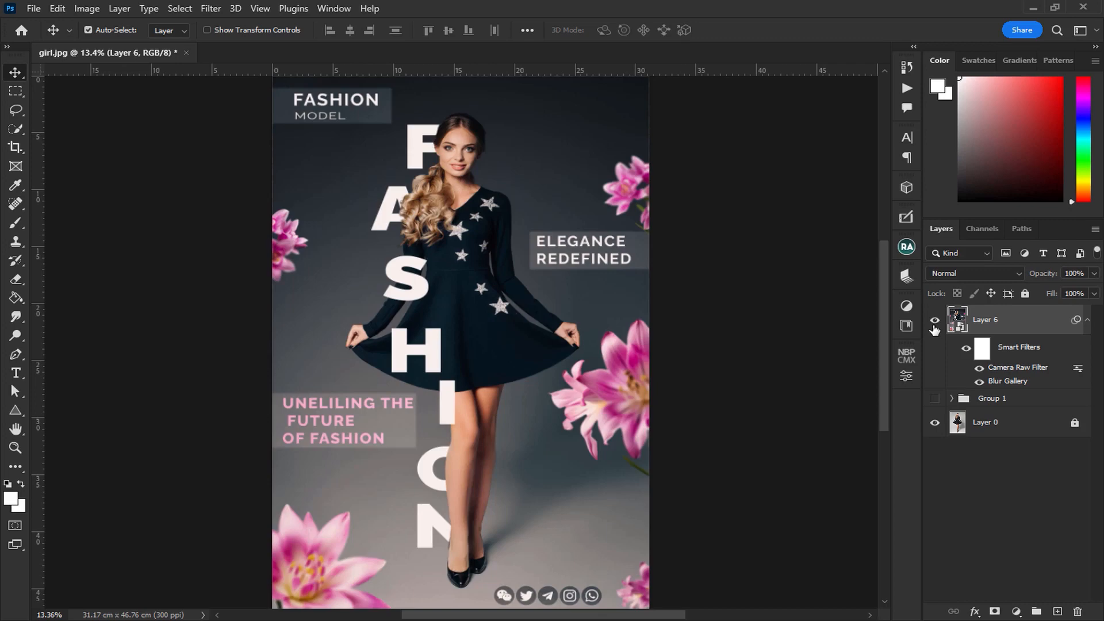
pyautogui.click(934, 398)
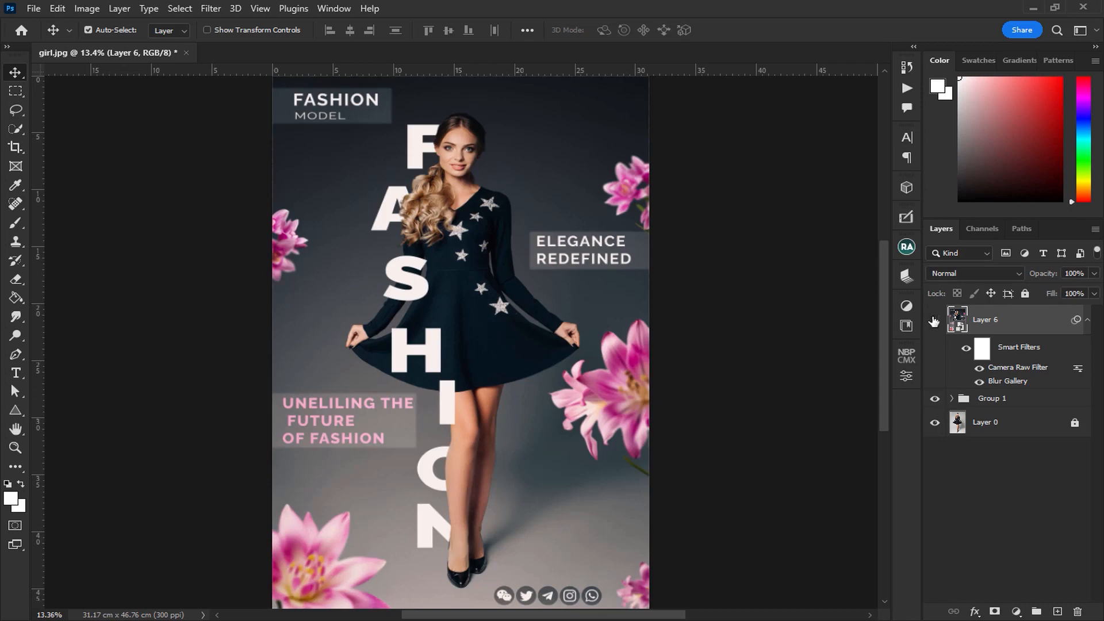